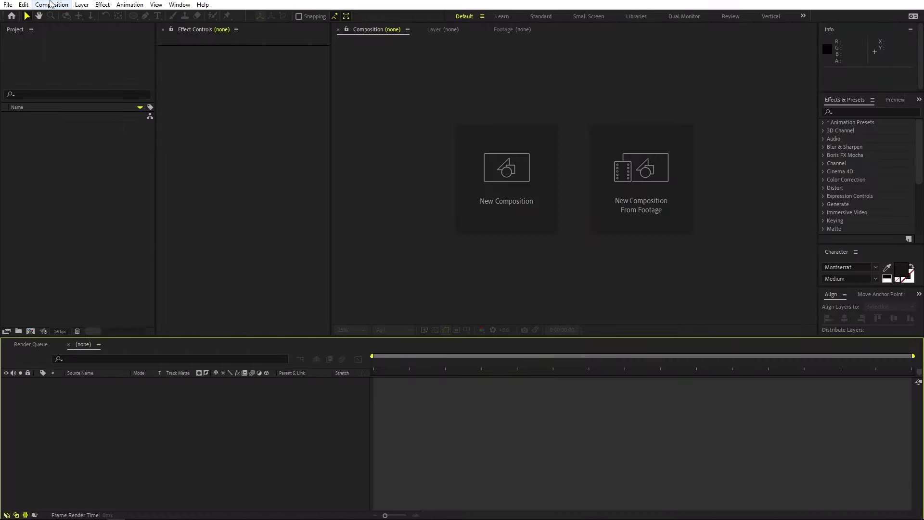
Create a new composition named Animation, 1920 px wide and 1080*6 (6480) px high.
click(51, 5)
click(61, 16)
text(Animation)
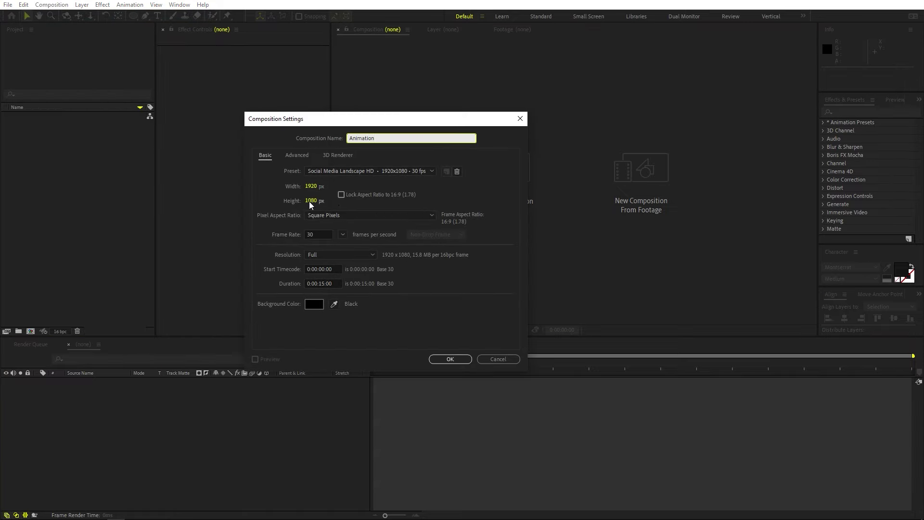
click(310, 202)
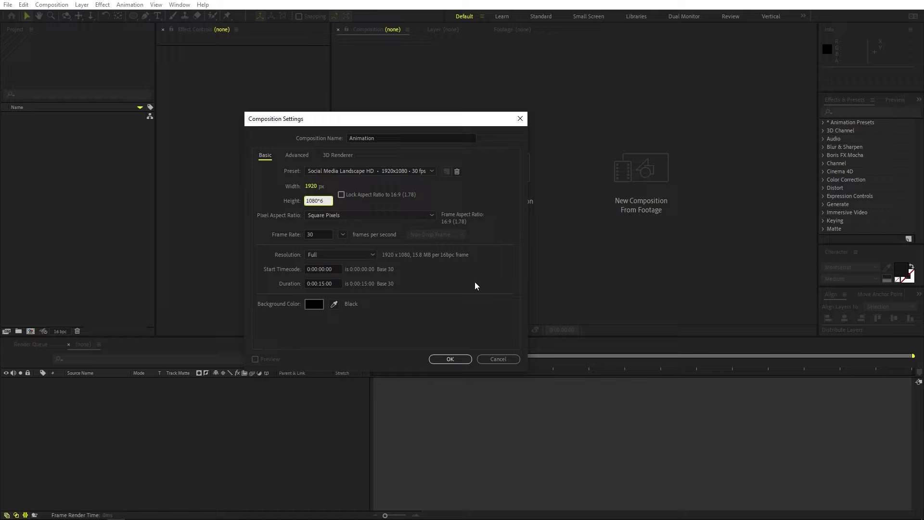
key(Return)
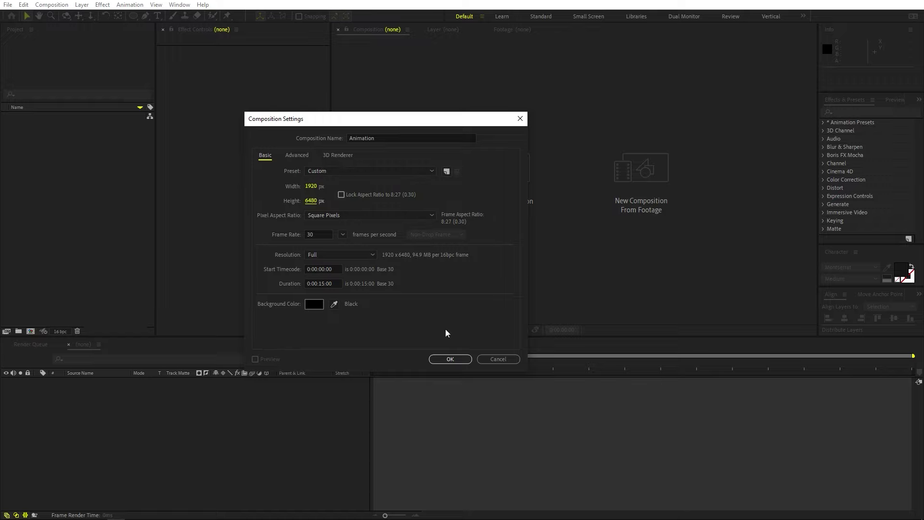
click(449, 359)
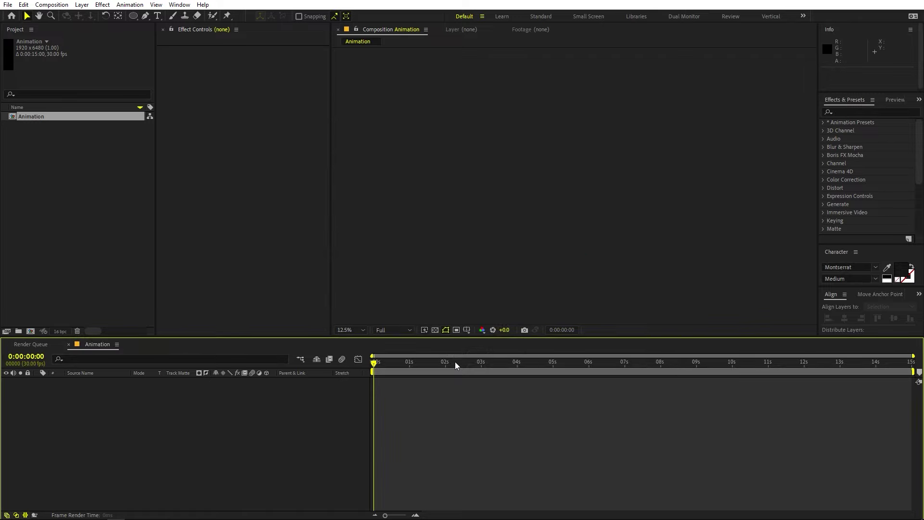
Display the Proportional Grid over the composition and bring its lower part into view.
scroll(549, 264, up, 1)
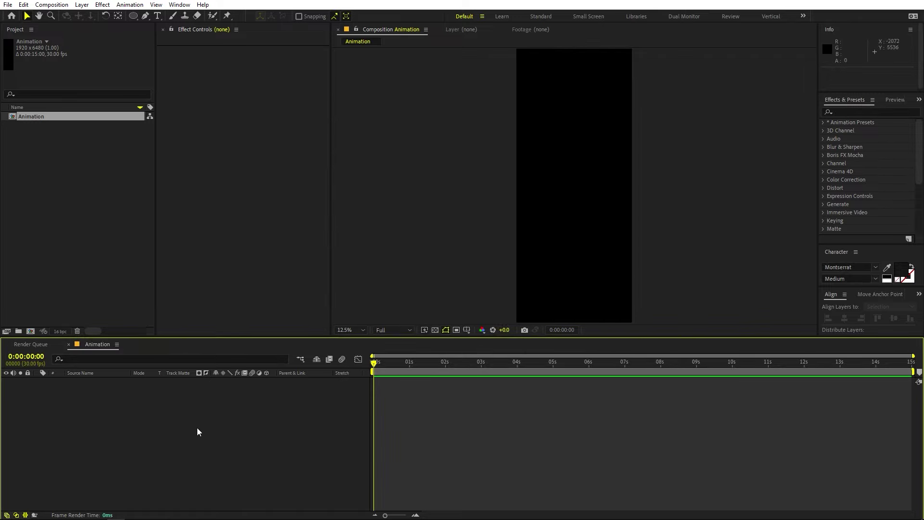
click(466, 330)
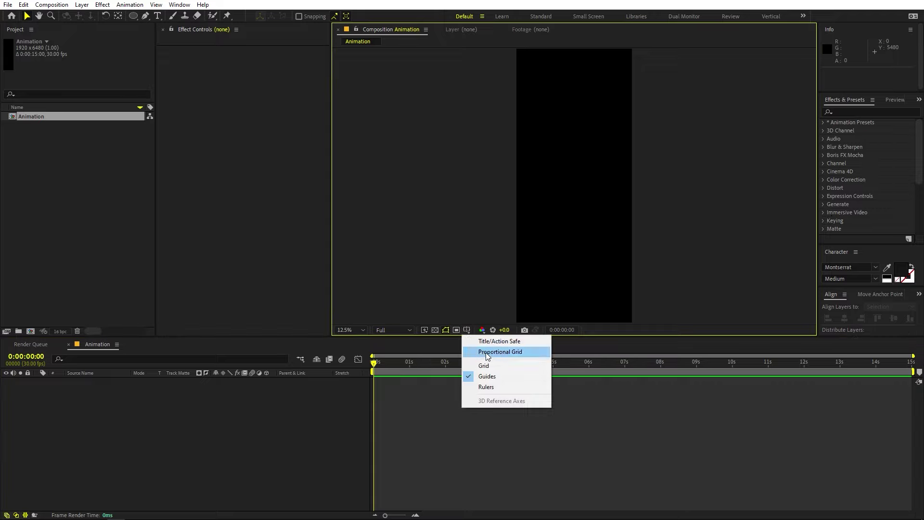
click(517, 353)
key(space)
drag(673, 245, 650, 156)
drag(650, 236, 647, 231)
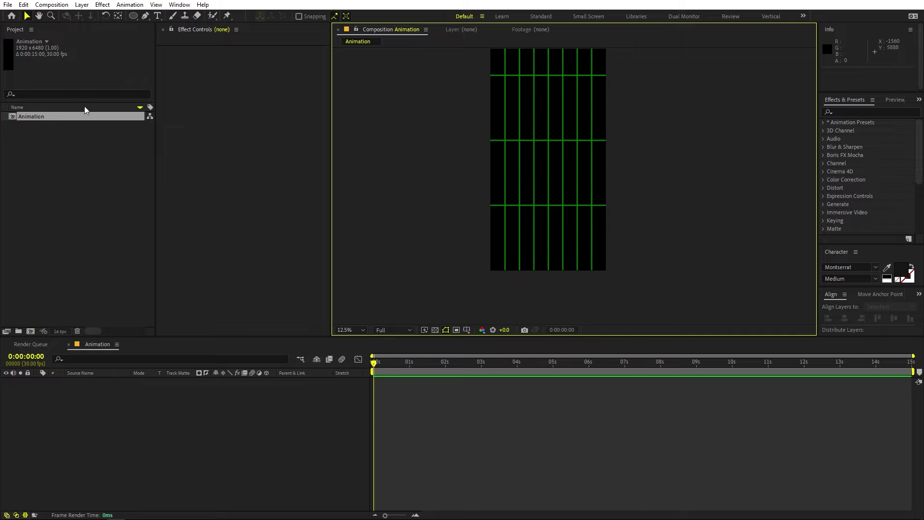
Set up the Pen tool with no fill and a red FF0000 stroke 34 px wide.
click(145, 16)
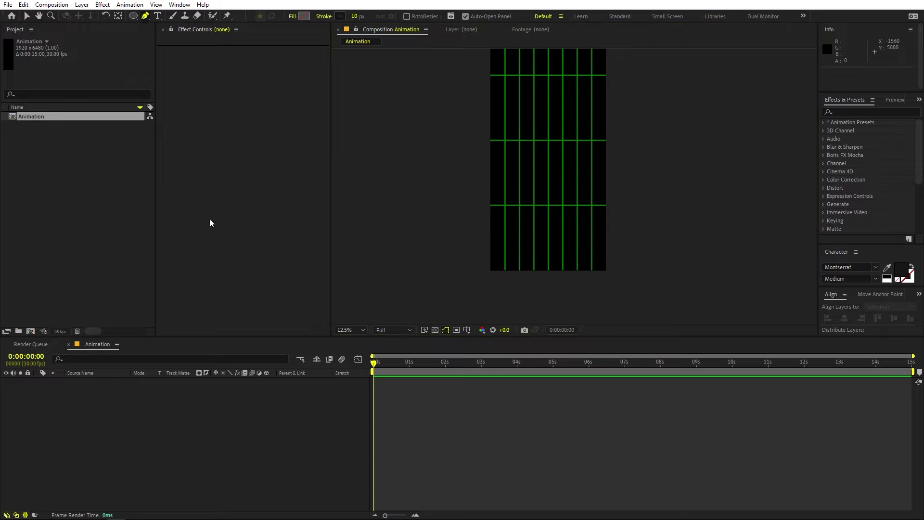
click(220, 410)
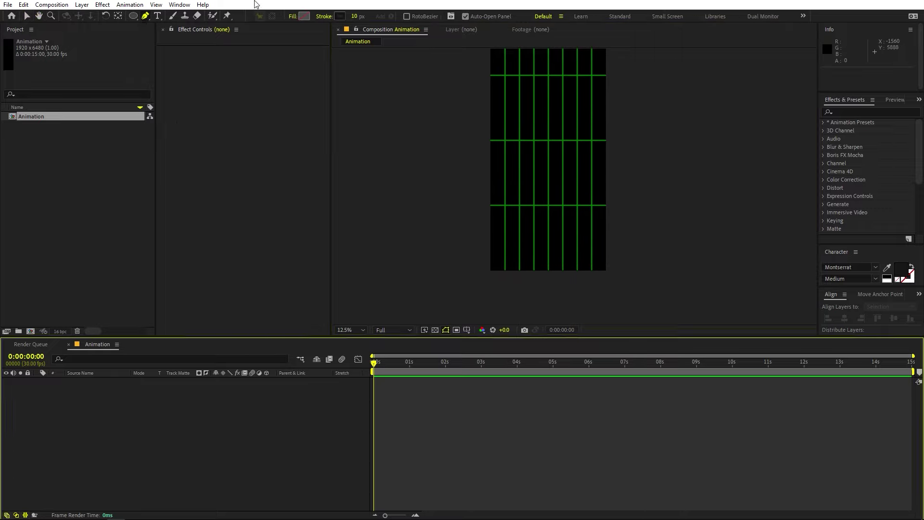
click(293, 17)
click(50, 83)
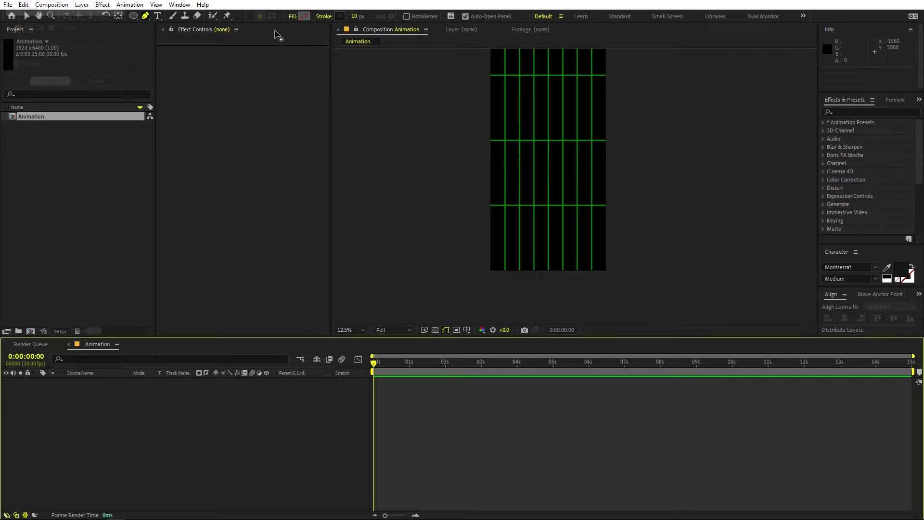
click(341, 16)
text(FF0000)
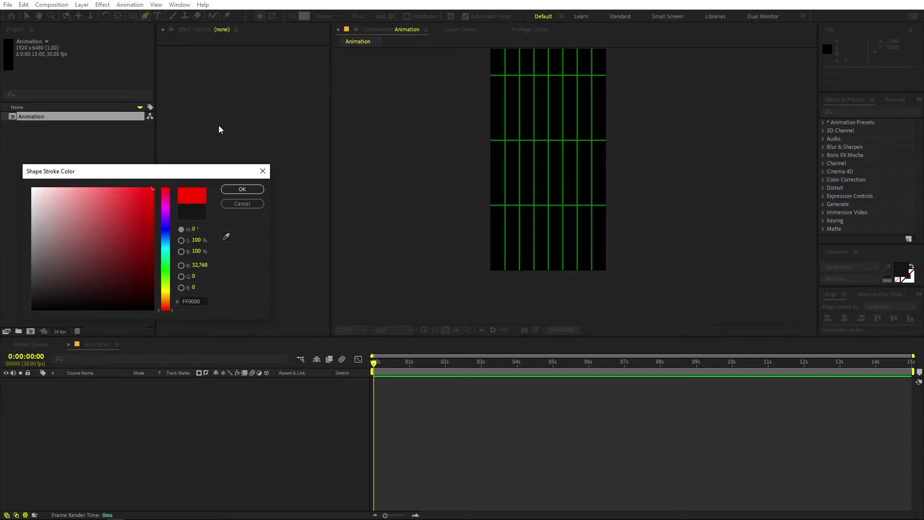
click(242, 188)
drag(362, 19, 370, 15)
click(444, 425)
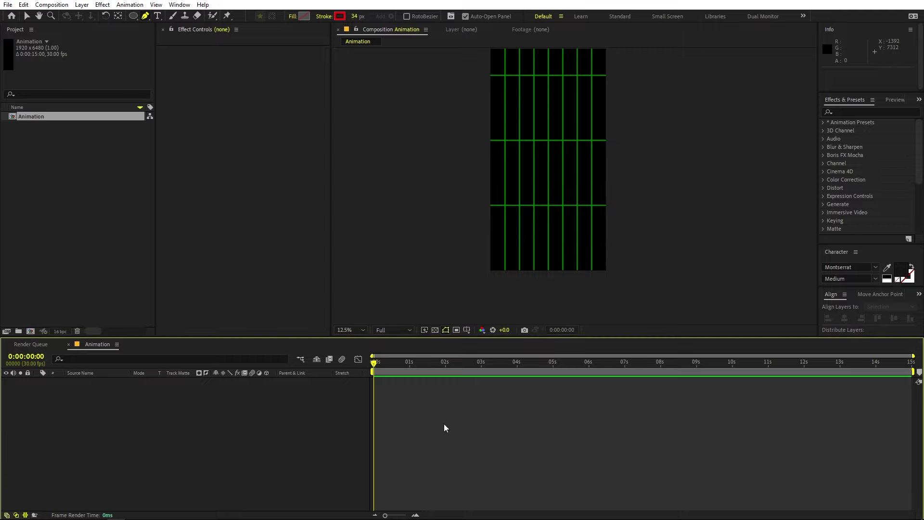
Start a path on the central vertical grid line with a straight segment up to the lowest horizontal grid line, ending in vertical handles.
scroll(532, 274, up, 1)
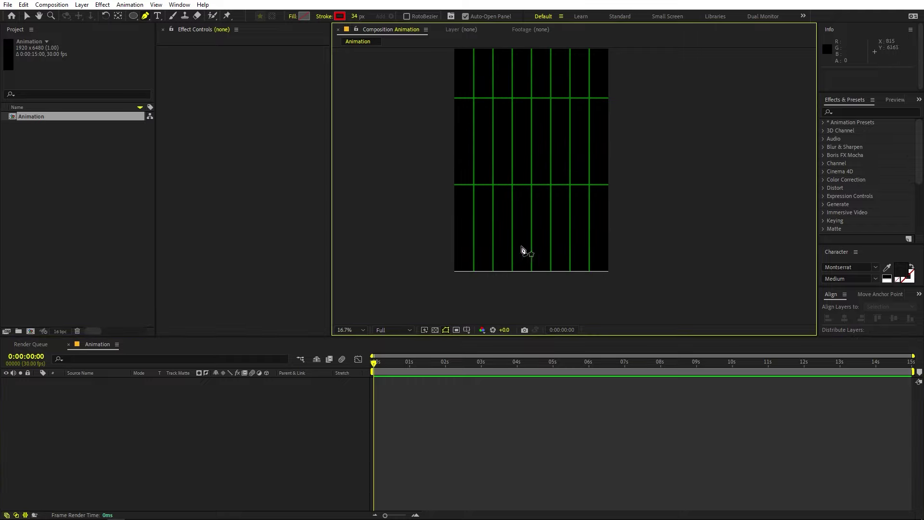
scroll(547, 236, up, 1)
mouse_move(547, 235)
mouse_down()
mouse_move(611, 171)
mouse_move(554, 219)
mouse_up()
scroll(599, 187, down, 1)
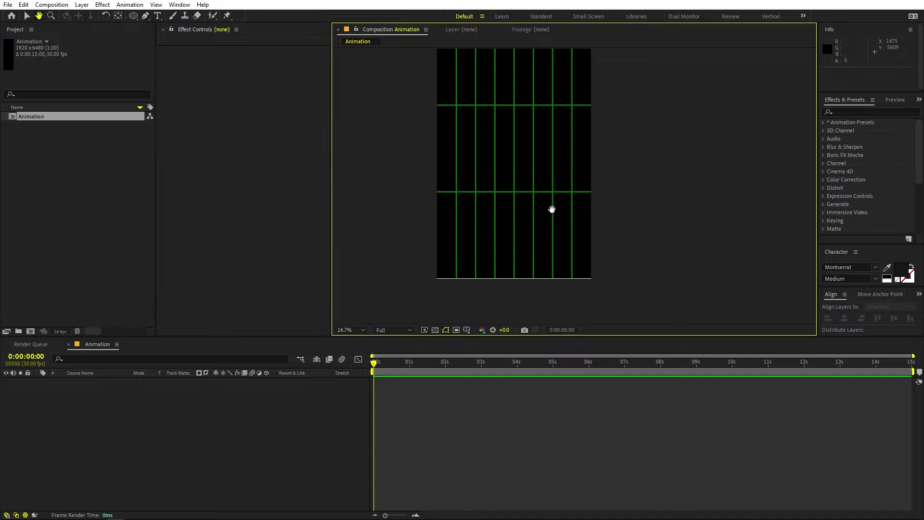
click(513, 251)
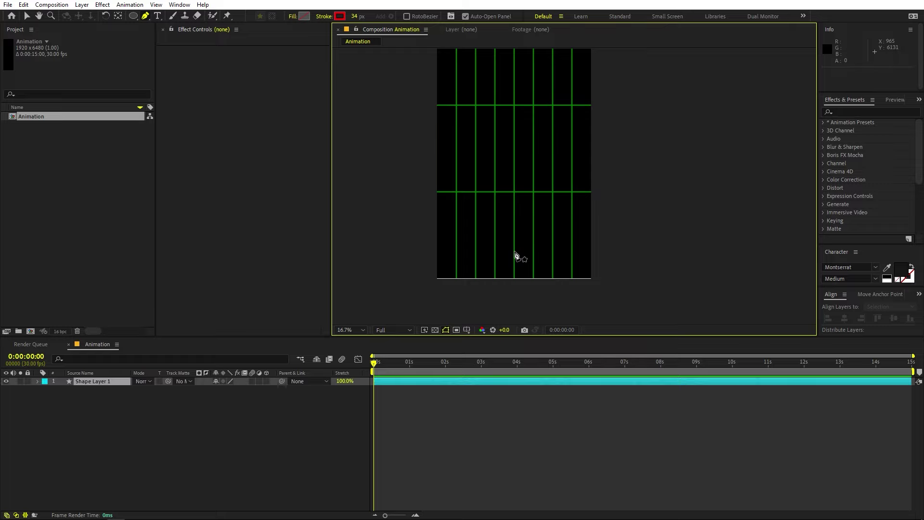
click(514, 192)
drag(515, 172, 517, 154)
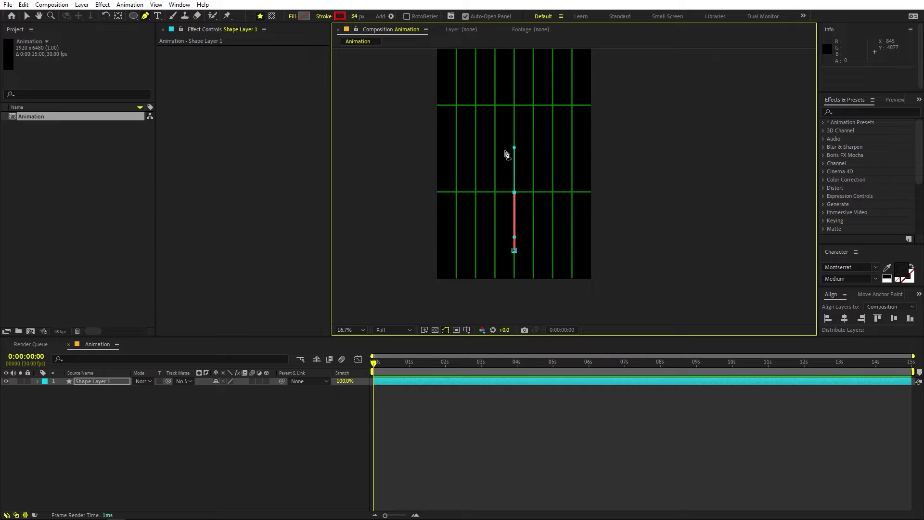
Curve the path up to the second-lowest horizontal grid line, placing the smooth point on the leftmost vertical grid line.
key(h)
drag(538, 107, 537, 177)
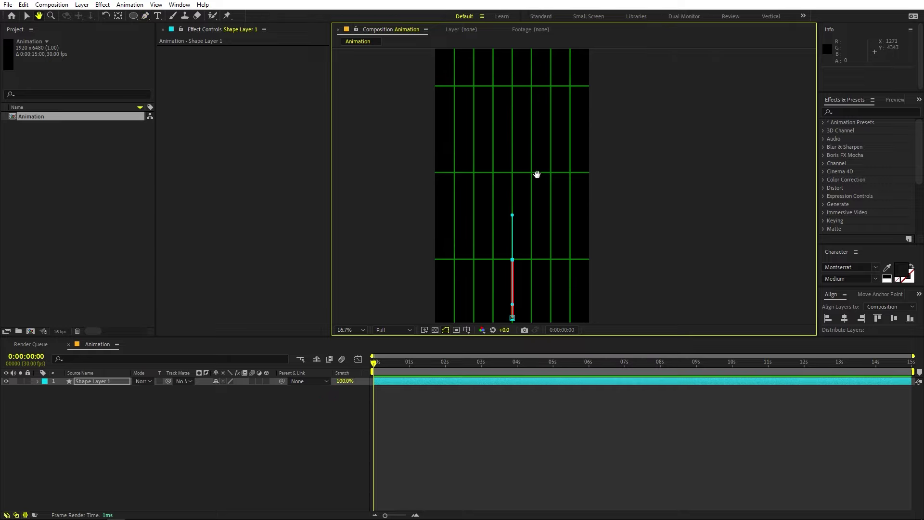
key(g)
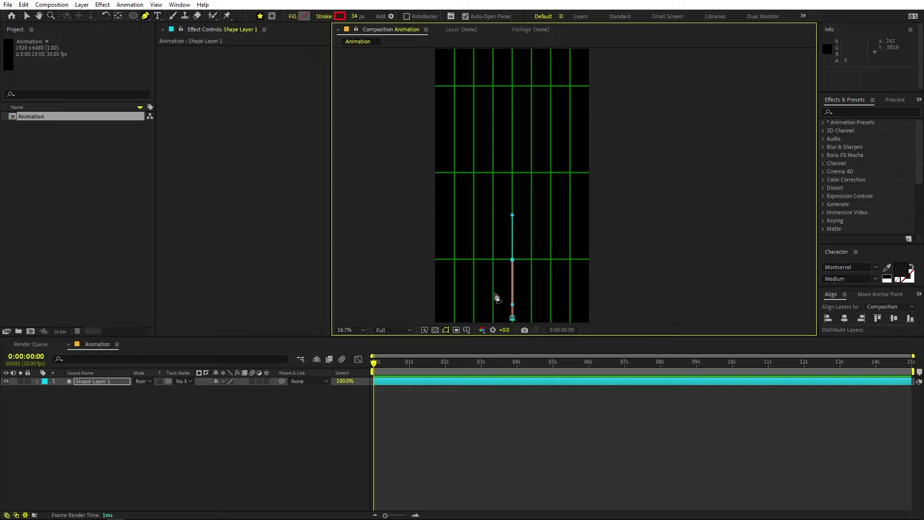
click(474, 173)
drag(474, 175, 474, 124)
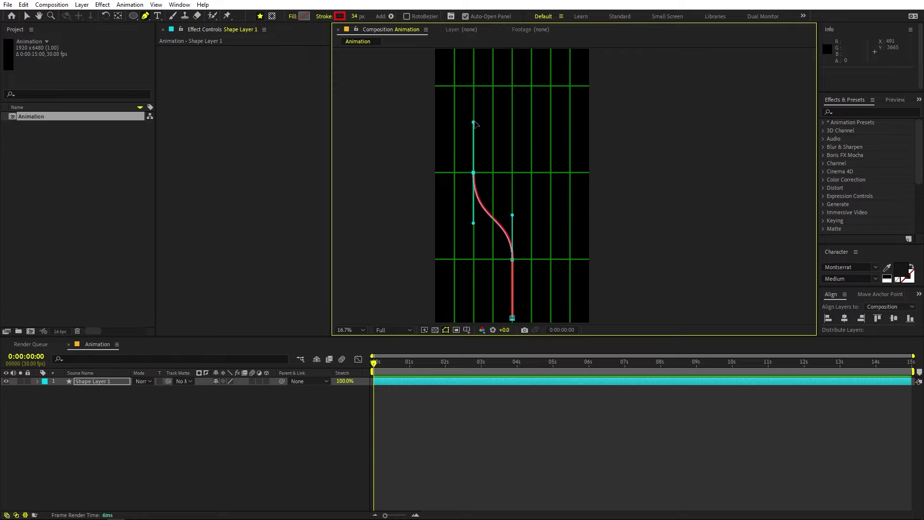
mouse_move(474, 123)
mouse_down()
mouse_move(475, 135)
mouse_move(473, 123)
mouse_up()
key(ctrl+z)
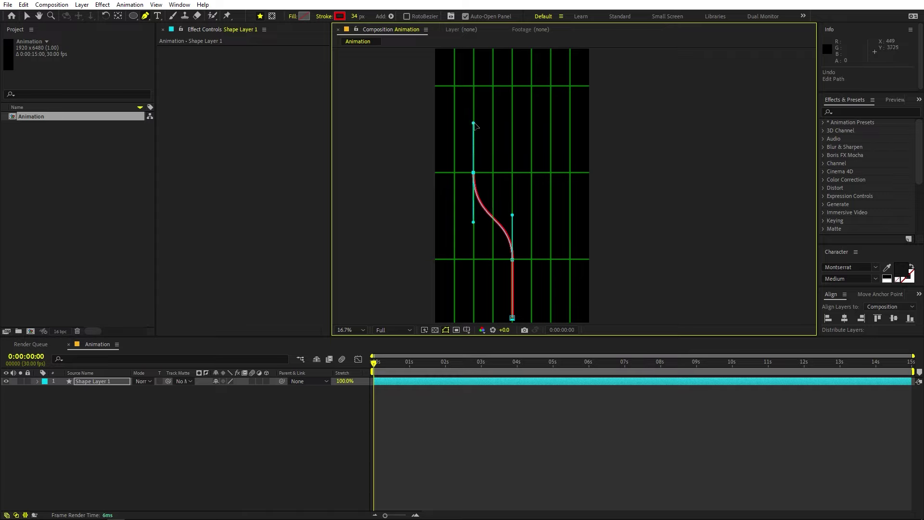
drag(473, 173, 454, 174)
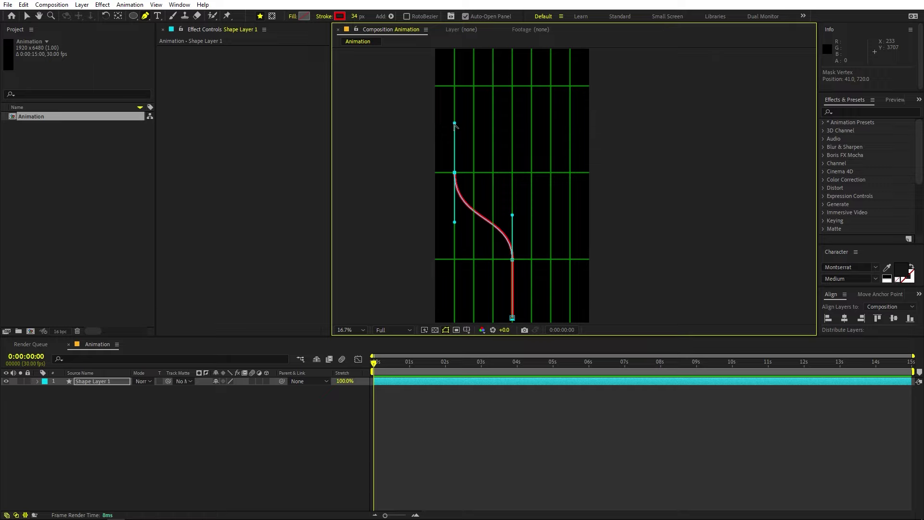
Add a straight horizontal segment to the rightmost vertical grid line, with its outgoing handle pointing up and its incoming handle horizontal.
drag(455, 124, 476, 174)
click(569, 172)
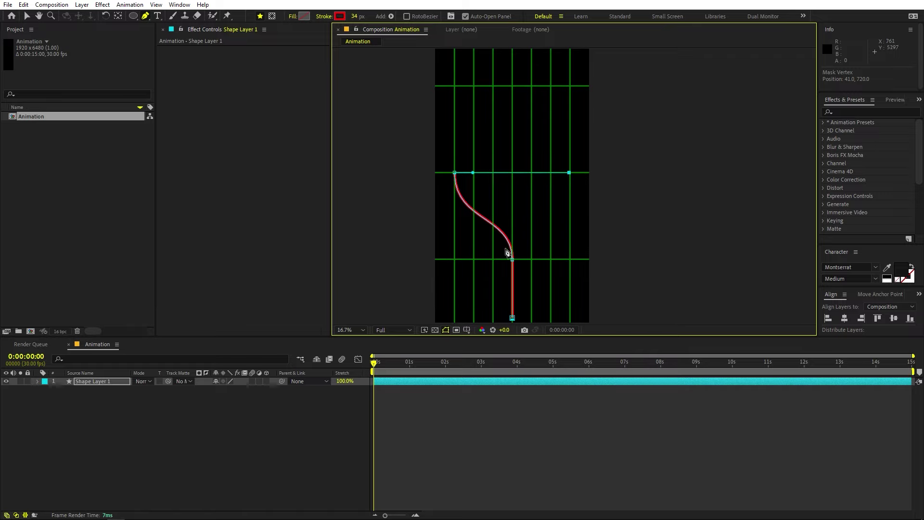
drag(585, 155, 578, 260)
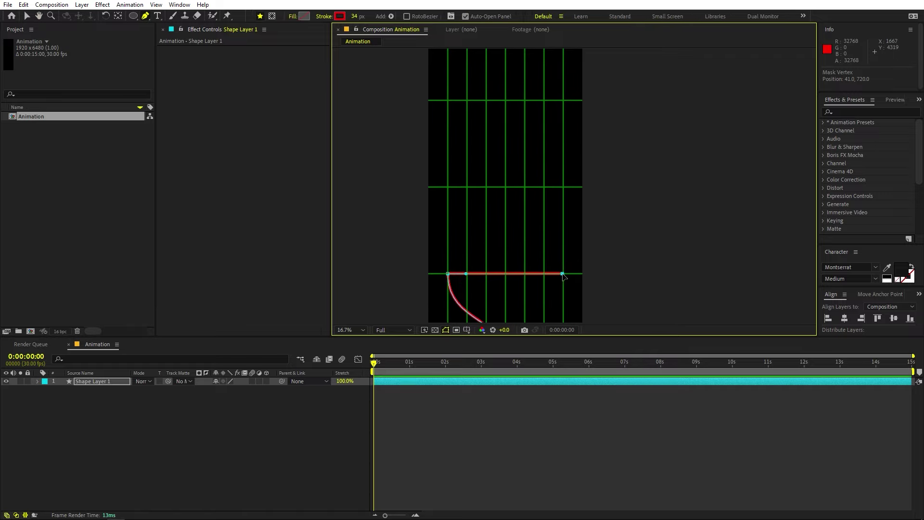
drag(563, 273, 562, 235)
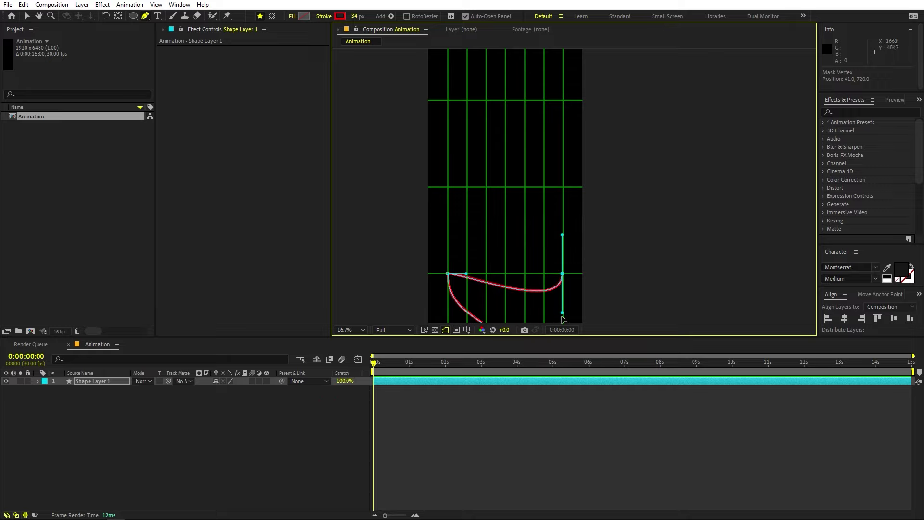
drag(563, 314, 536, 279)
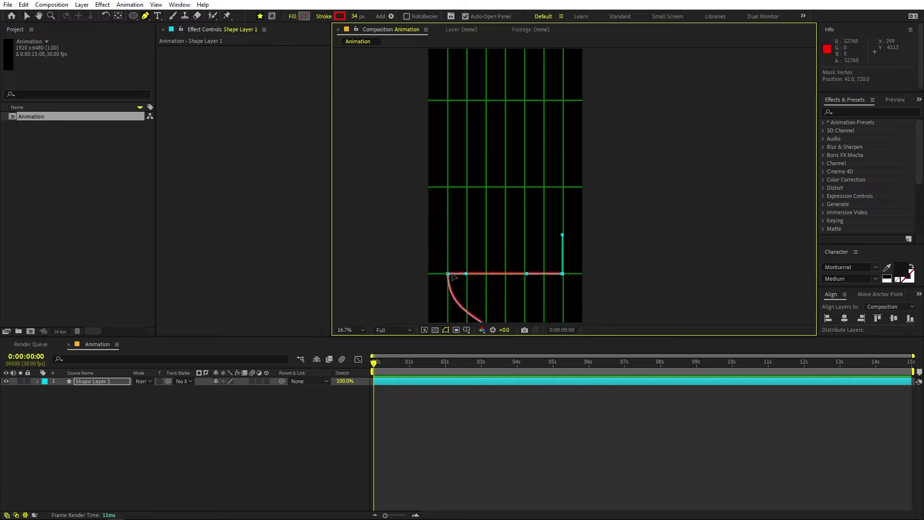
Continue the path with smooth S-curves to the leftmost grid line one row up, and to the rightmost grid line another row up.
scroll(607, 212, up, 2)
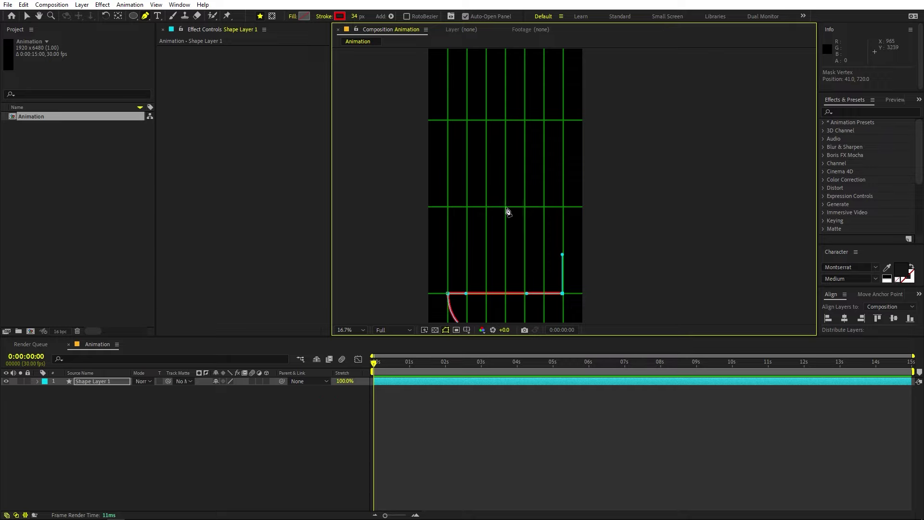
drag(505, 207, 506, 165)
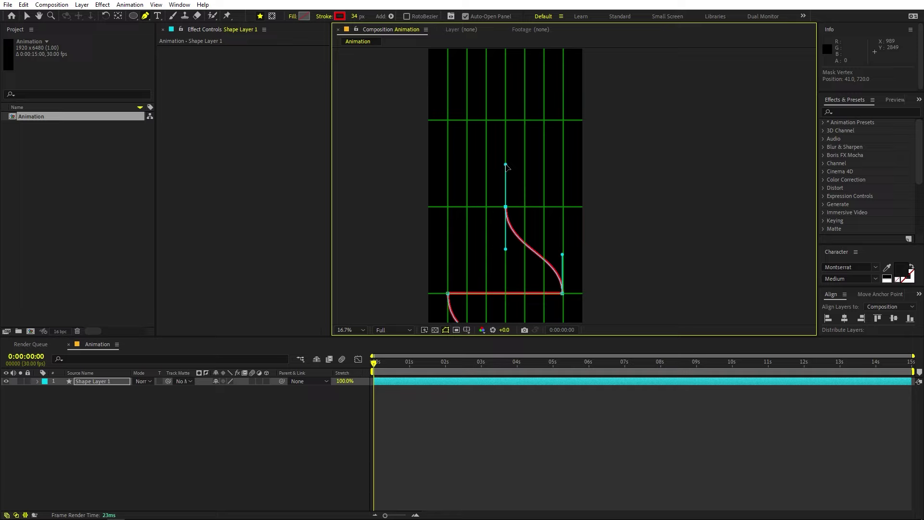
drag(505, 207, 449, 203)
drag(490, 158, 488, 204)
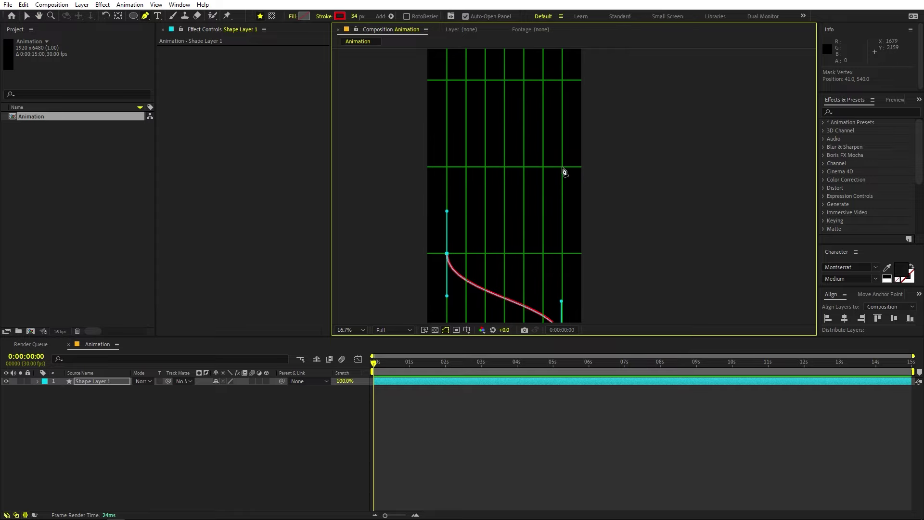
drag(562, 167, 562, 121)
Add a straight horizontal segment back to the leftmost grid line, breaking the handles so the outgoing one points up.
key(space)
drag(590, 151, 537, 249)
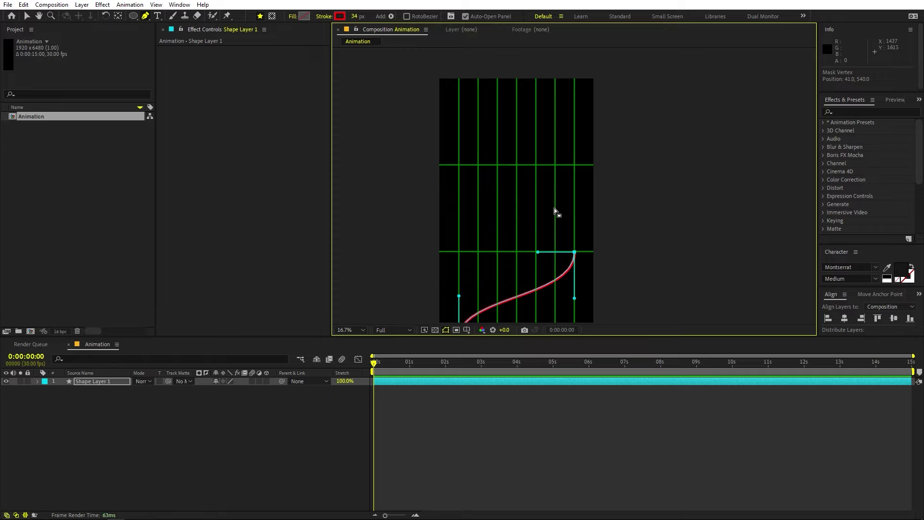
click(458, 252)
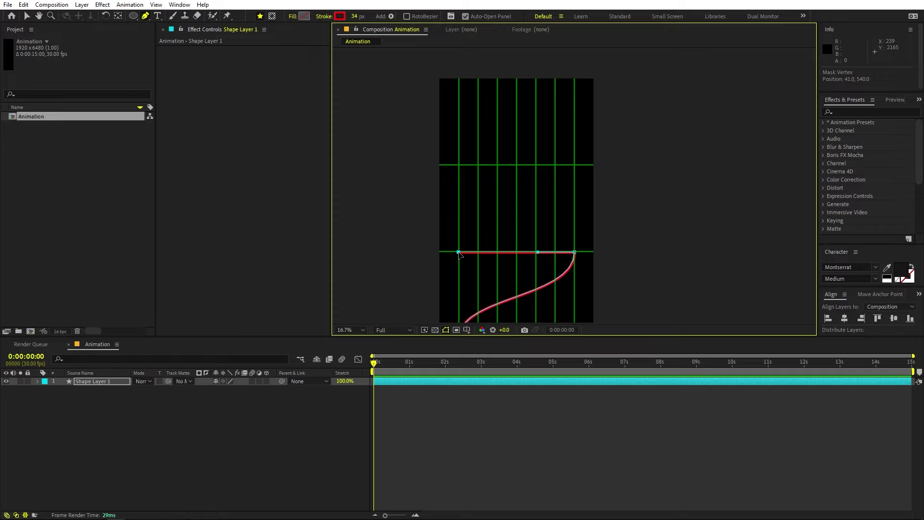
mouse_move(460, 254)
mouse_down()
mouse_move(460, 201)
mouse_move(460, 212)
mouse_up()
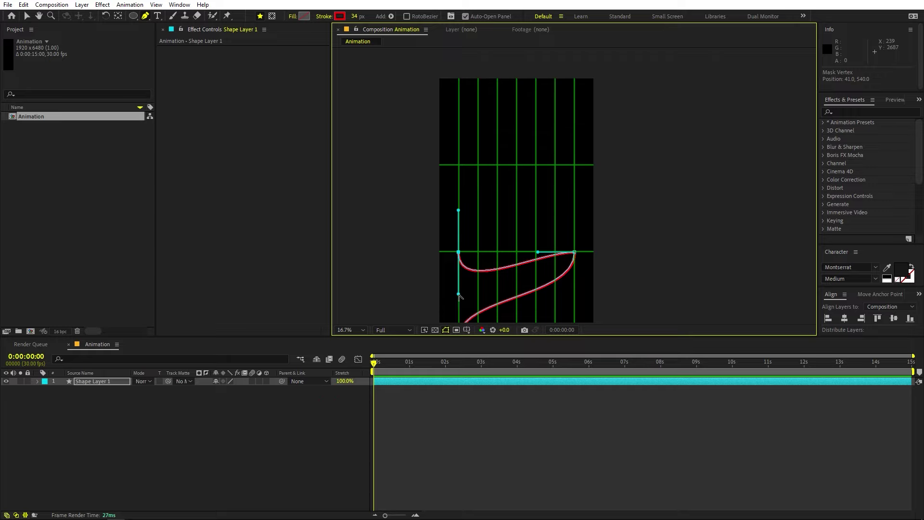
mouse_move(458, 293)
mouse_down()
mouse_move(481, 253)
mouse_move(506, 251)
mouse_up()
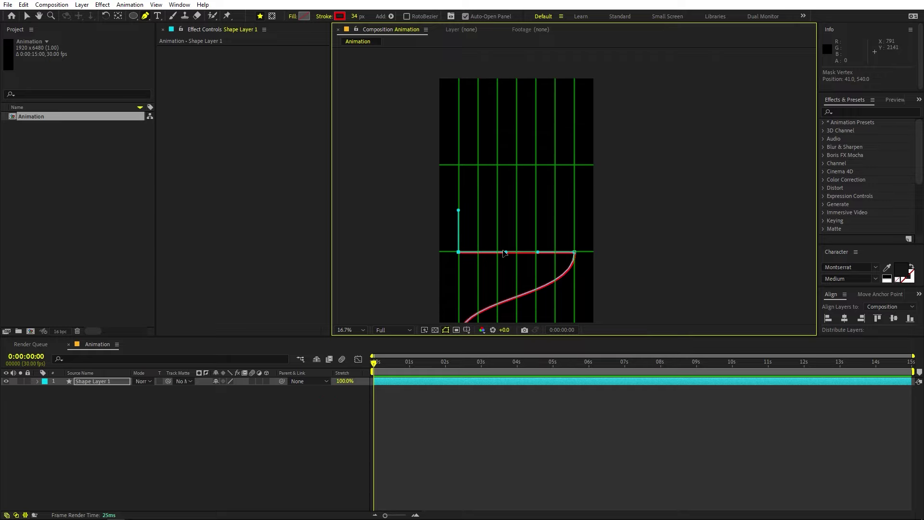
Finish the path with a curve to the rightmost point of the top horizontal grid line and a final curve exiting above the composition's centre.
drag(574, 161, 577, 189)
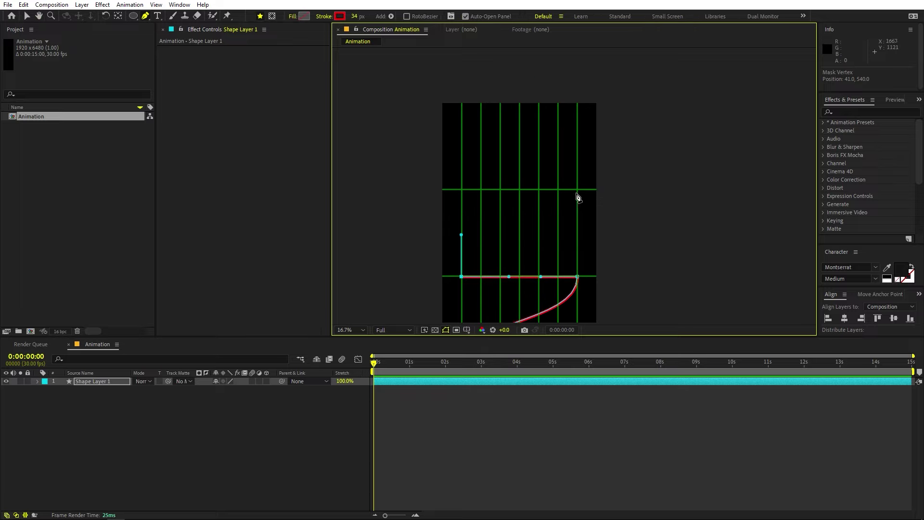
drag(578, 189, 578, 146)
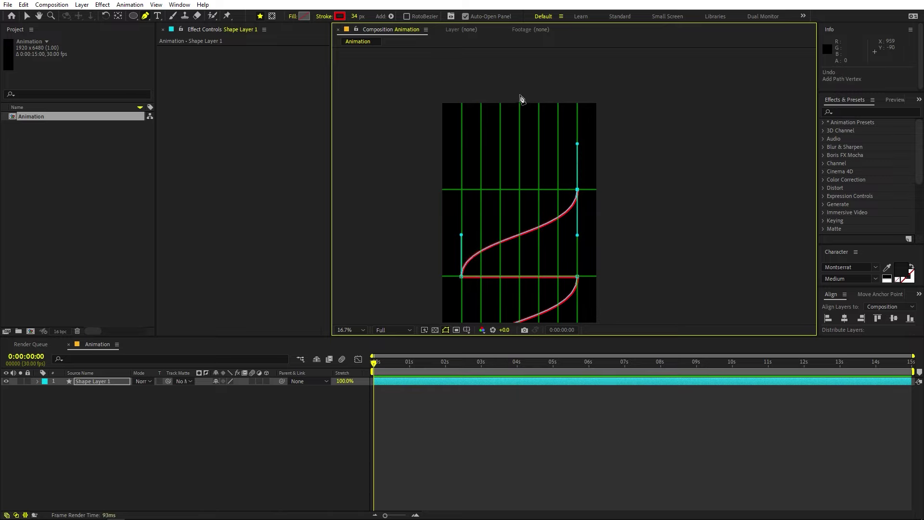
drag(520, 80, 514, 23)
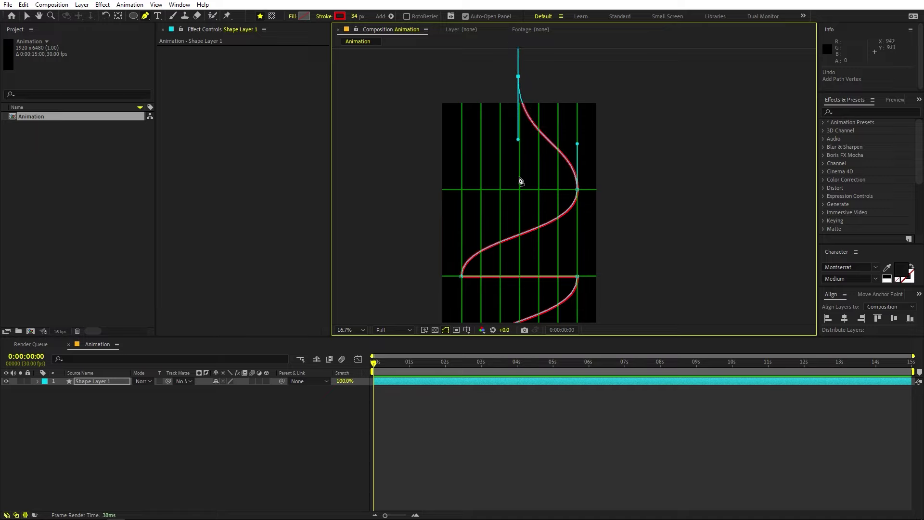
drag(706, 283, 676, 157)
scroll(669, 186, down, 1)
drag(632, 294, 631, 221)
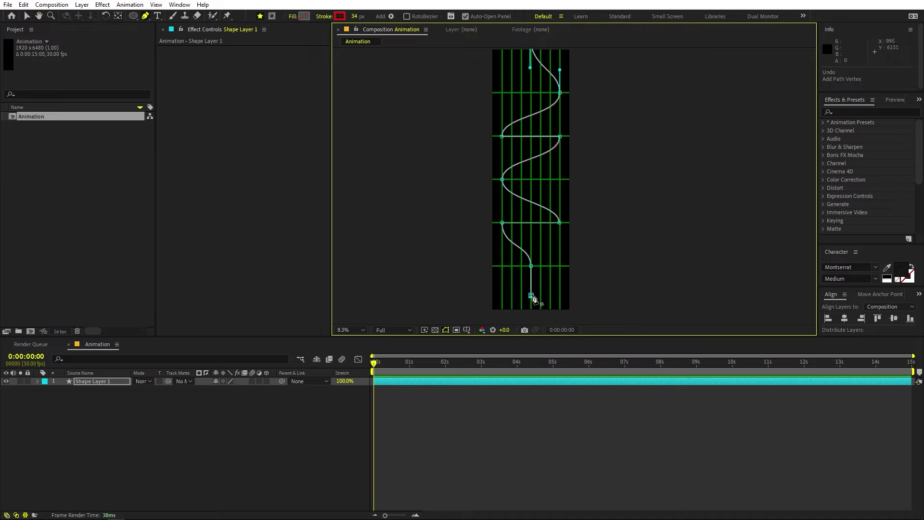
Deselect the finished path and hide the proportional grid in the composition view.
drag(673, 82, 657, 116)
click(302, 439)
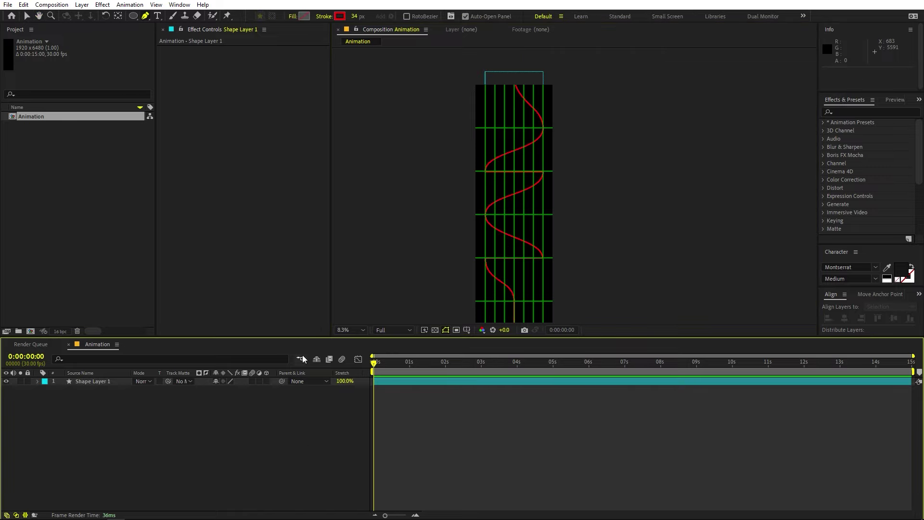
click(140, 264)
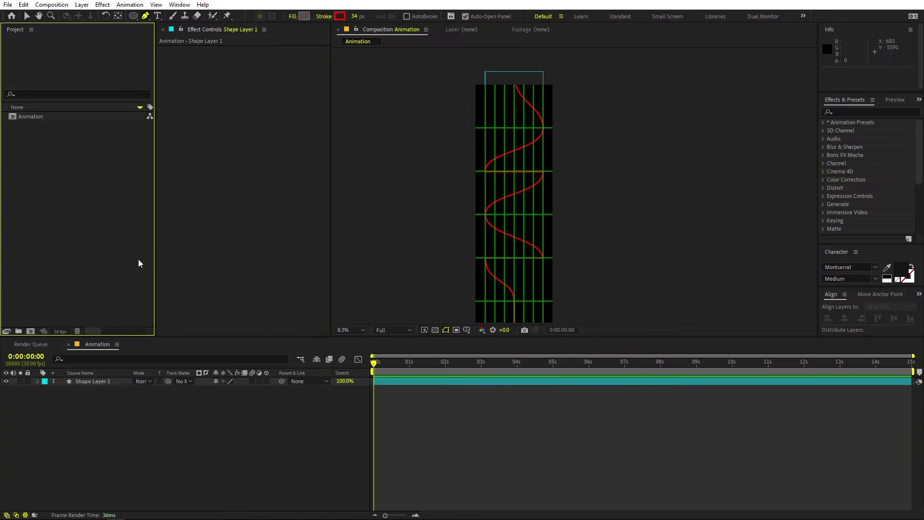
click(466, 329)
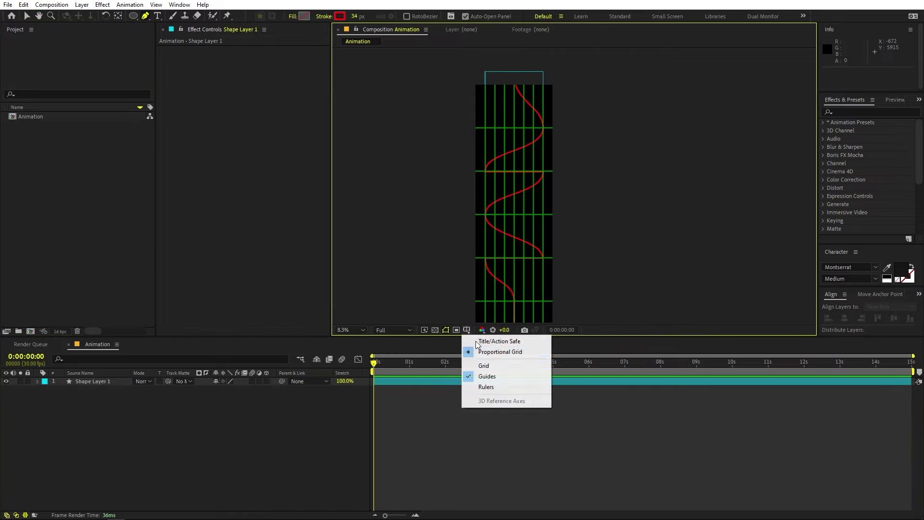
click(486, 350)
Create a composition-sized off-white solid (F6F6F6) and place it beneath the path layer as the background.
right_click(158, 431)
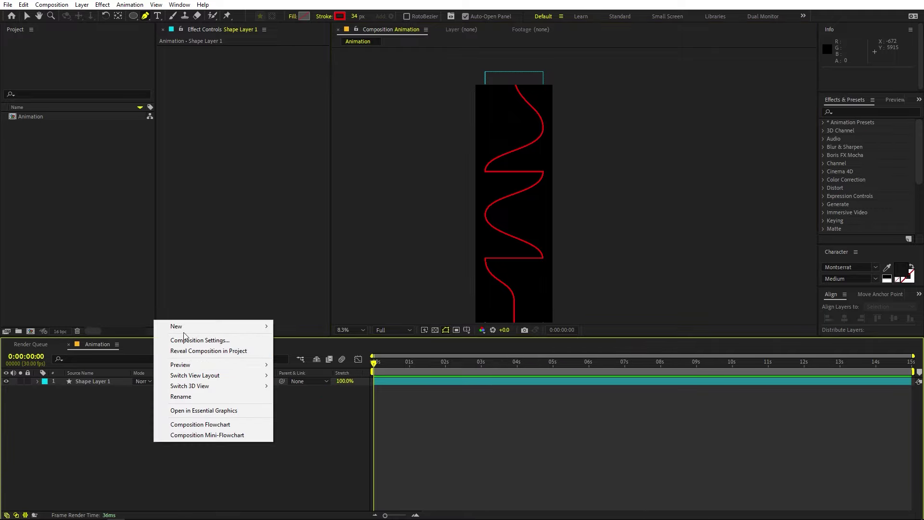
mouse_move(217, 327)
click(326, 355)
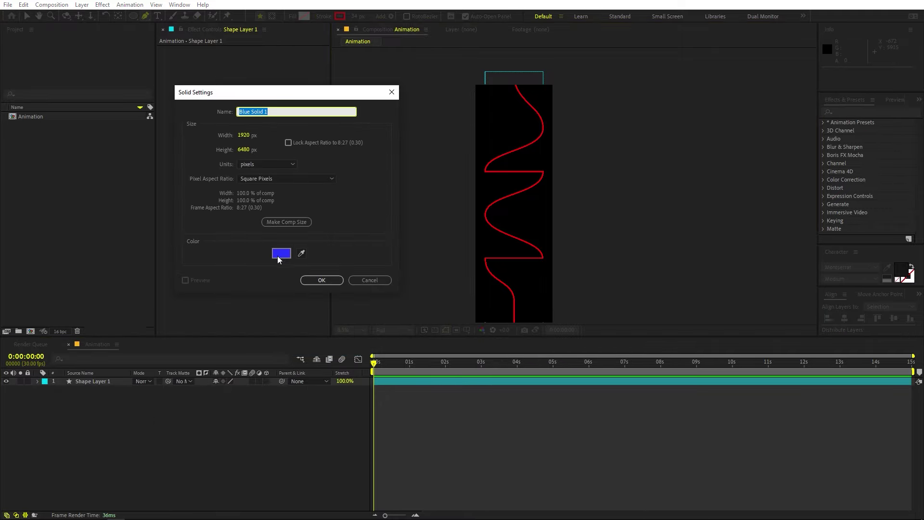
click(281, 252)
click(33, 189)
drag(32, 188, 32, 191)
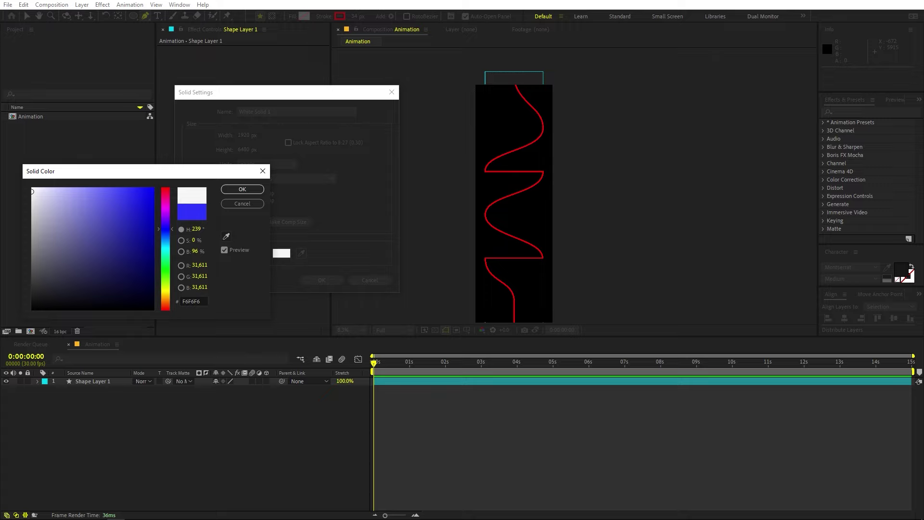
click(242, 189)
click(322, 280)
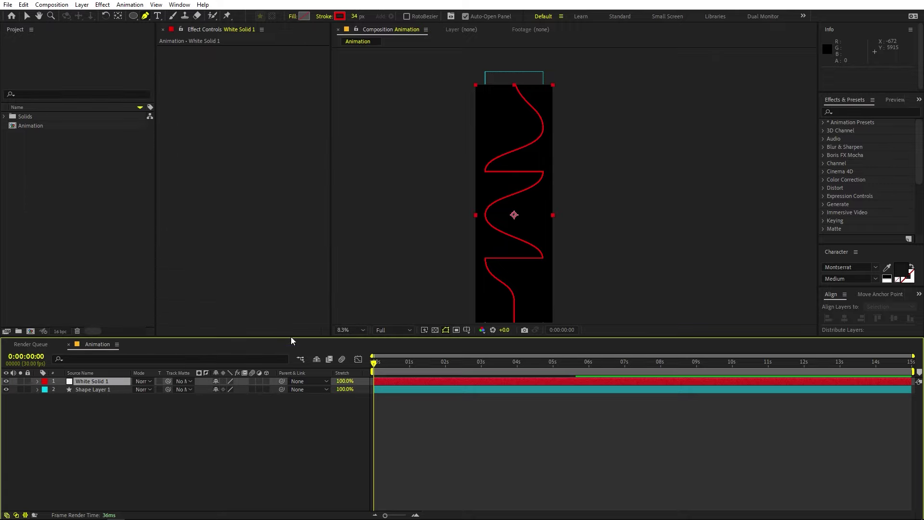
drag(115, 384, 118, 414)
Draw a small circle about 160 px across on a new shape layer beside the path's lower vertical segment.
drag(650, 254, 645, 183)
key(v)
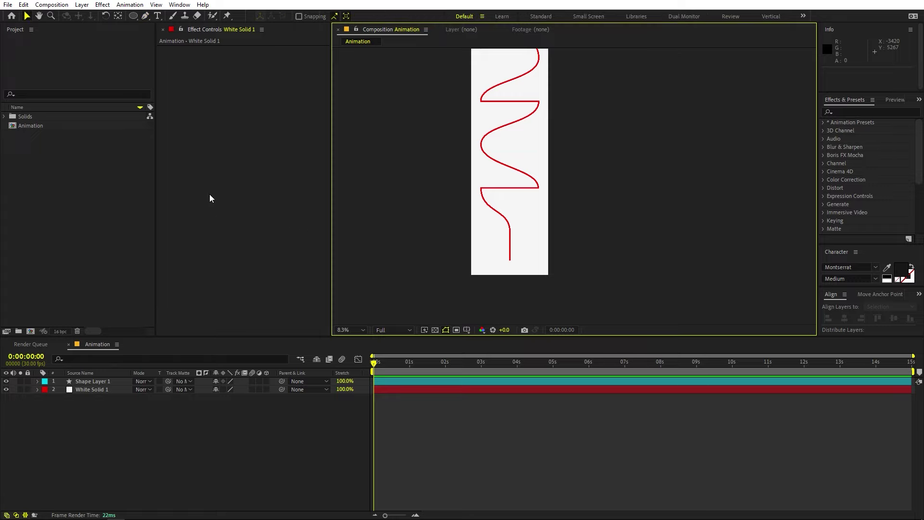
click(133, 16)
click(267, 476)
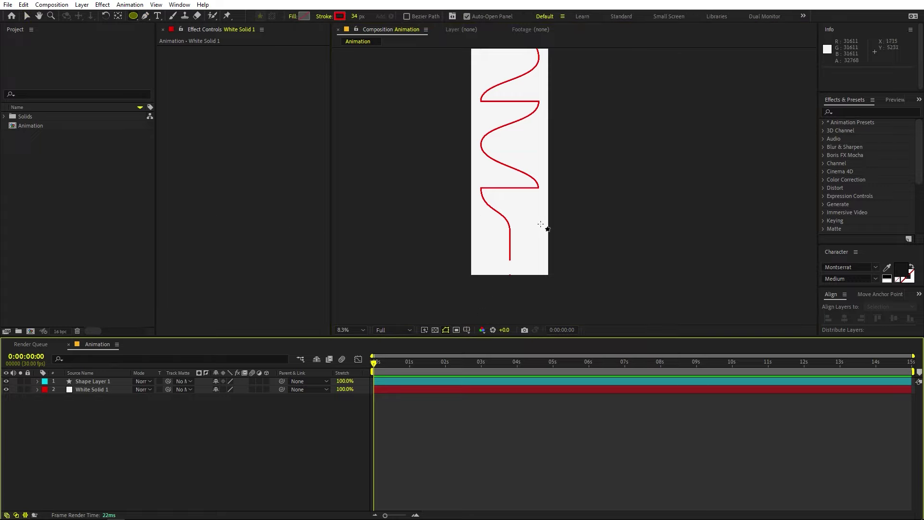
drag(501, 239, 505, 246)
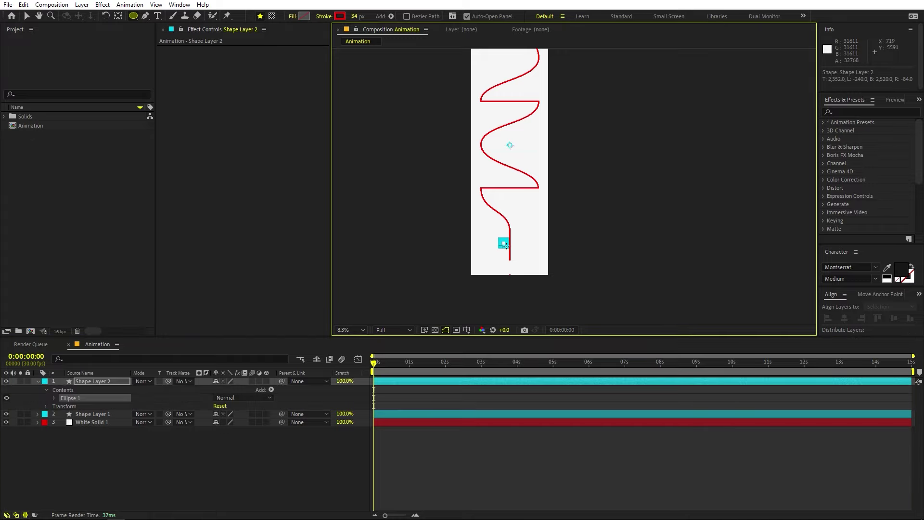
Set the circle's stroke width to 0 px and its fill to dark grey 1E1E1E.
scroll(504, 244, up, 3)
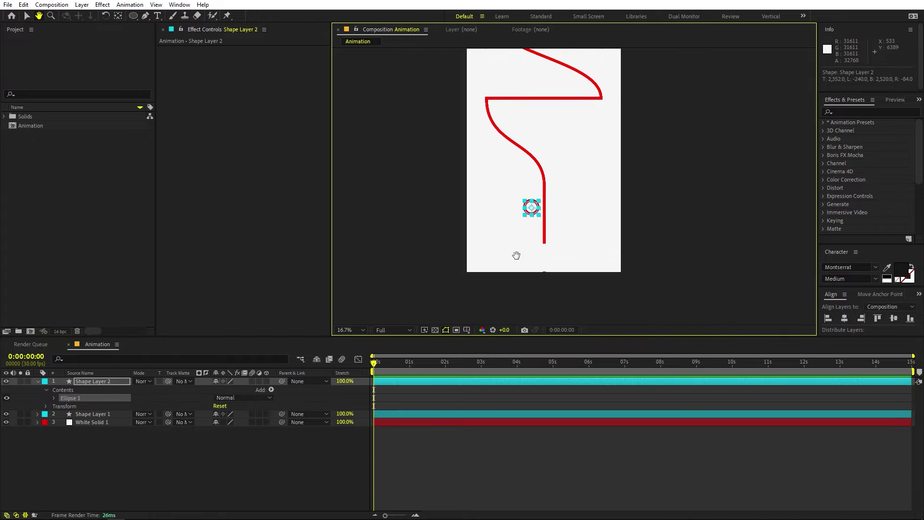
scroll(543, 196, up, 2)
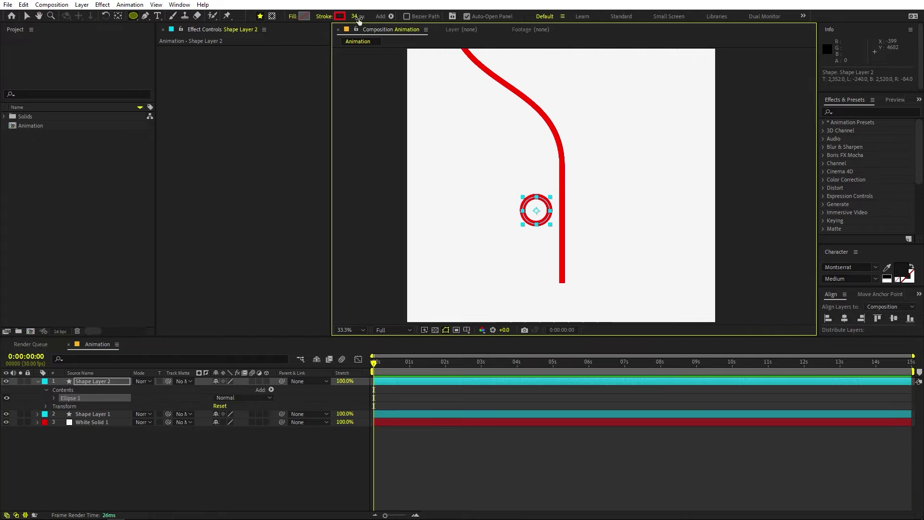
drag(354, 16, 318, 16)
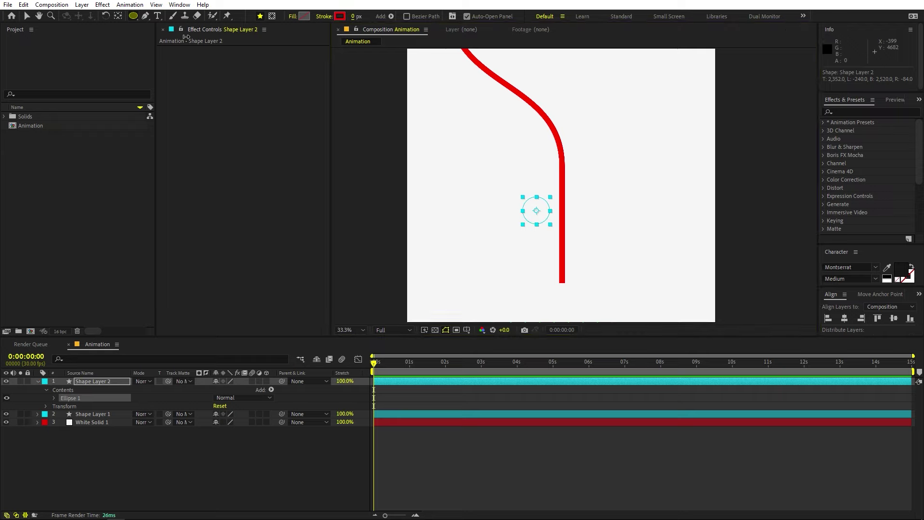
click(304, 16)
drag(48, 202, 32, 294)
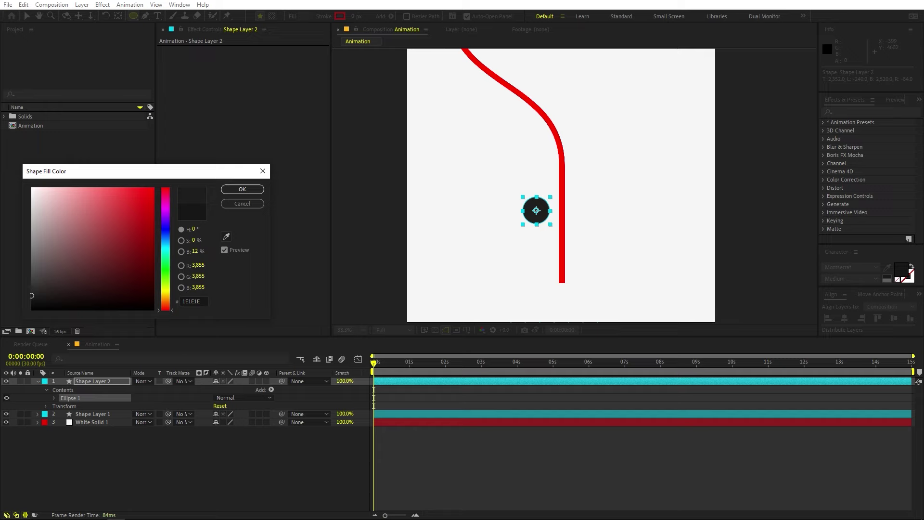
click(242, 189)
Scale the circle layer down to 48.7%.
click(107, 382)
key(Return)
key(Return)
key(s)
drag(225, 389, 32, 389)
key(F2)
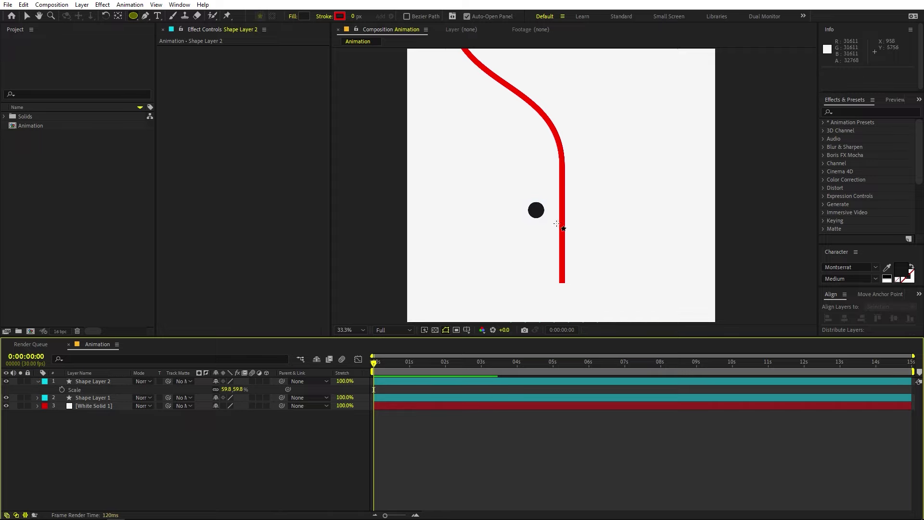
scroll(556, 223, down, 4)
drag(550, 223, 466, 253)
scroll(466, 254, up, 4)
drag(410, 262, 606, 142)
click(222, 390)
drag(224, 389, 174, 391)
Move the circle onto the path's lower vertical segment and centre it horizontally in the composition.
key(v)
click(502, 170)
drag(502, 170, 523, 209)
click(847, 317)
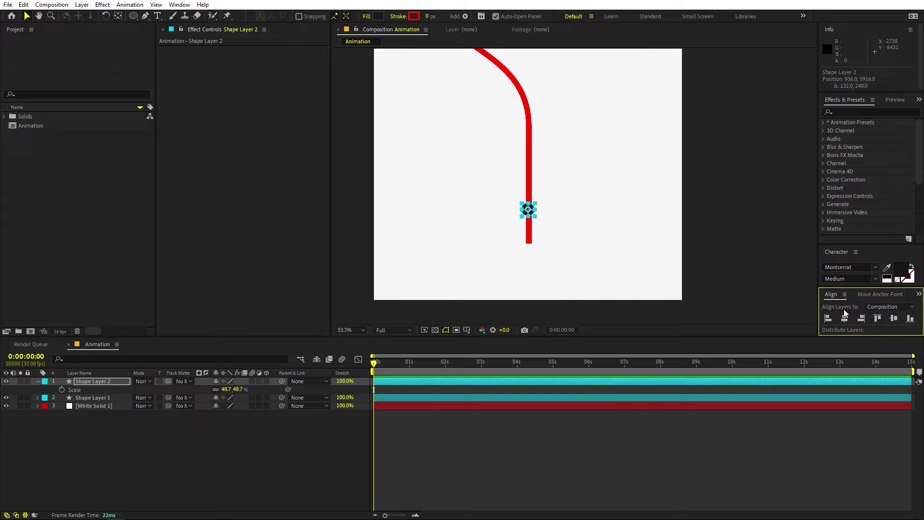
Try moving the circle straight up along the vertical segment and undo the move.
click(180, 4)
click(236, 117)
drag(528, 216, 529, 111)
key(ctrl+z)
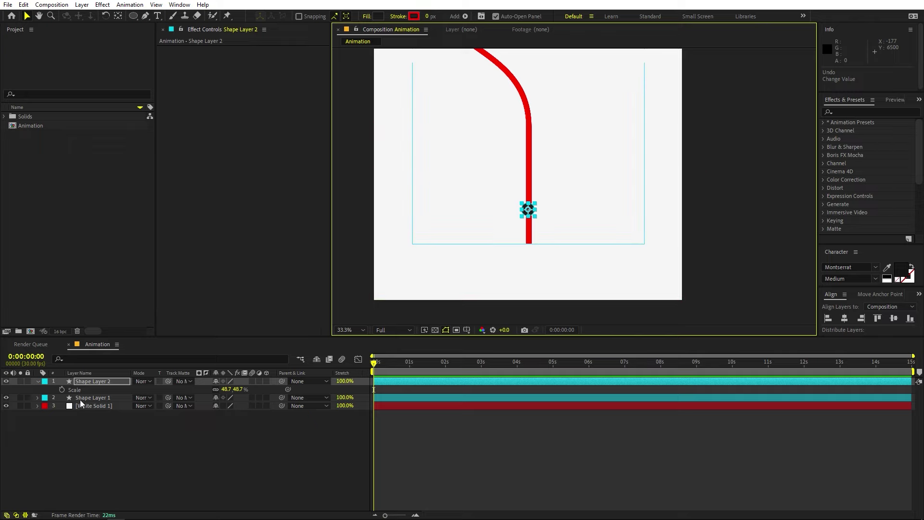
Add a keyframe at 0 seconds to the Path property of Shape 1 in the red line's layer.
click(81, 399)
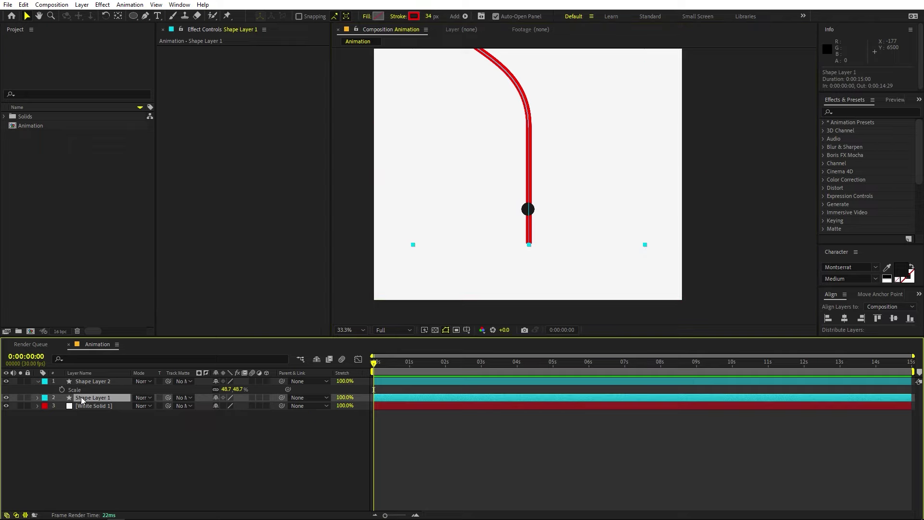
click(38, 397)
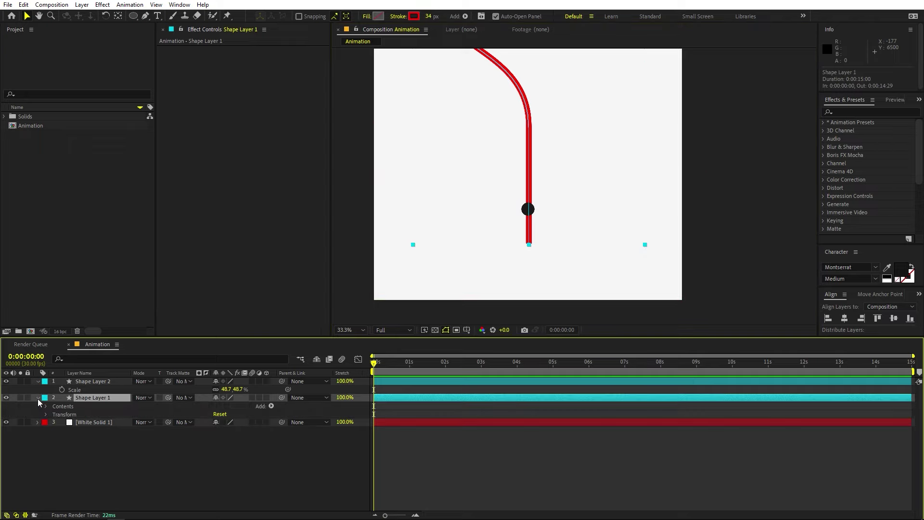
click(46, 406)
click(55, 414)
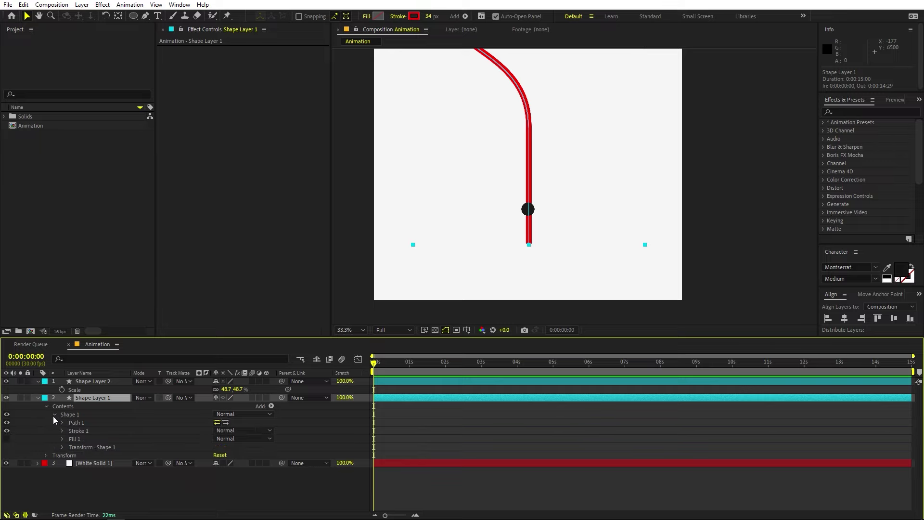
click(62, 422)
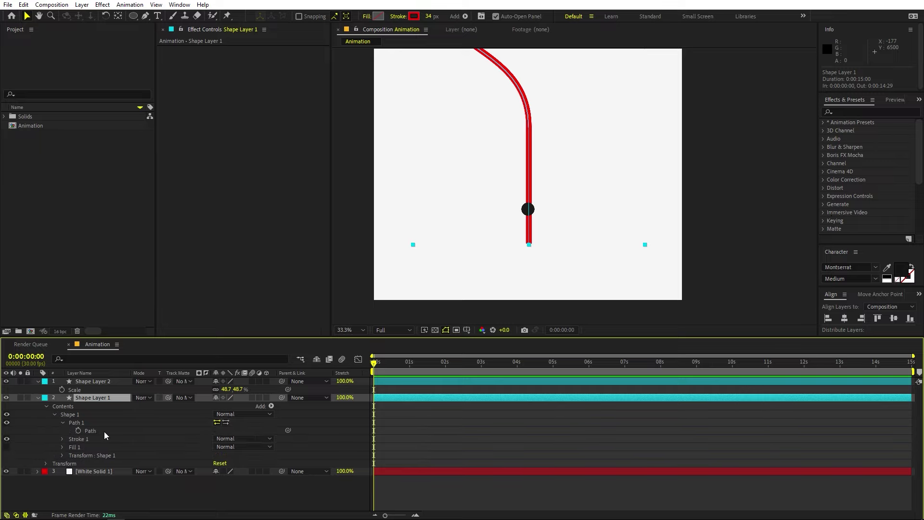
click(78, 430)
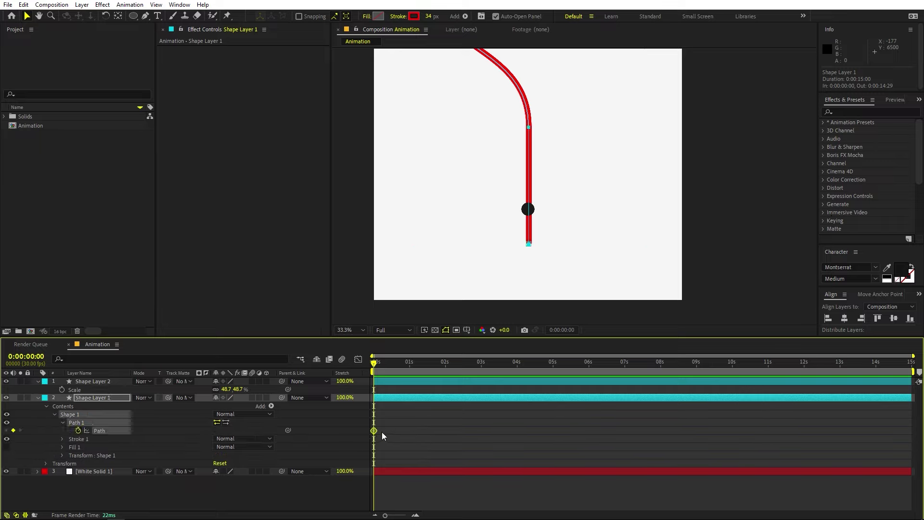
click(381, 432)
Copy the red line's Path keyframe and paste it into the circle layer's Position property.
click(102, 380)
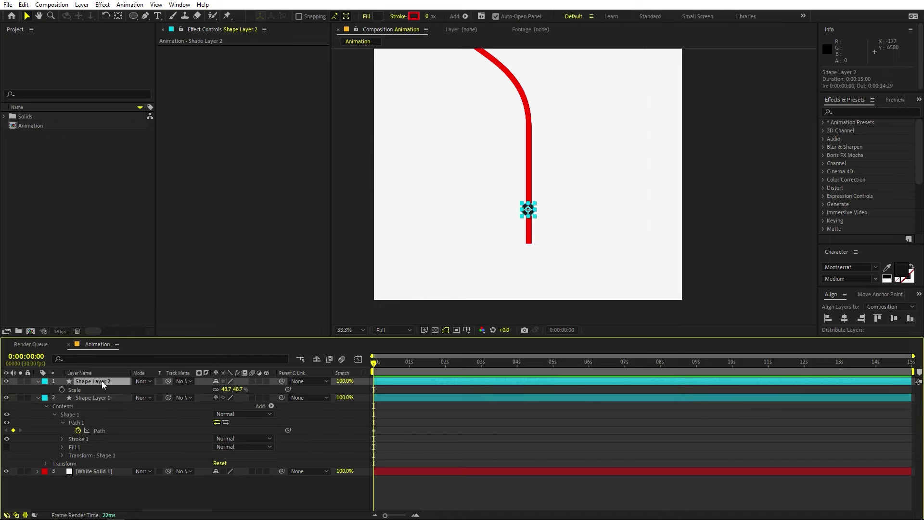
key(p)
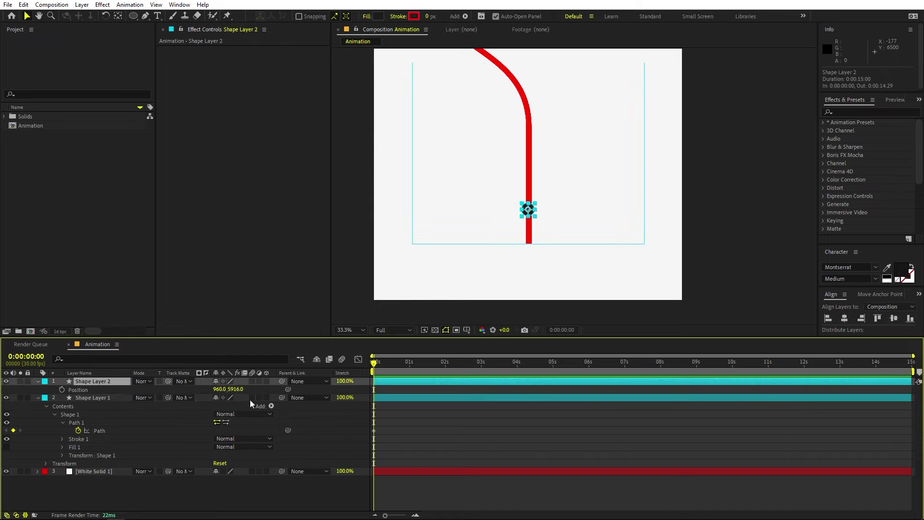
click(345, 432)
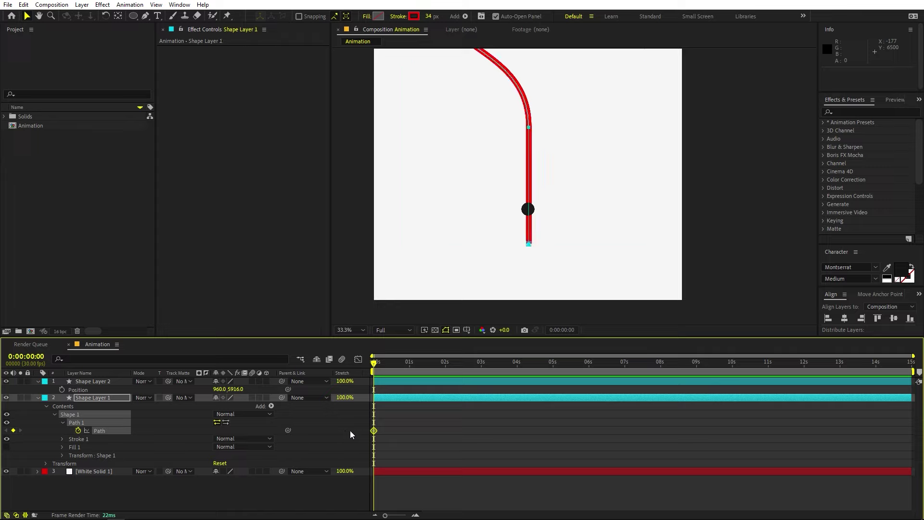
key(ctrl+c)
click(84, 389)
key(ctrl+v)
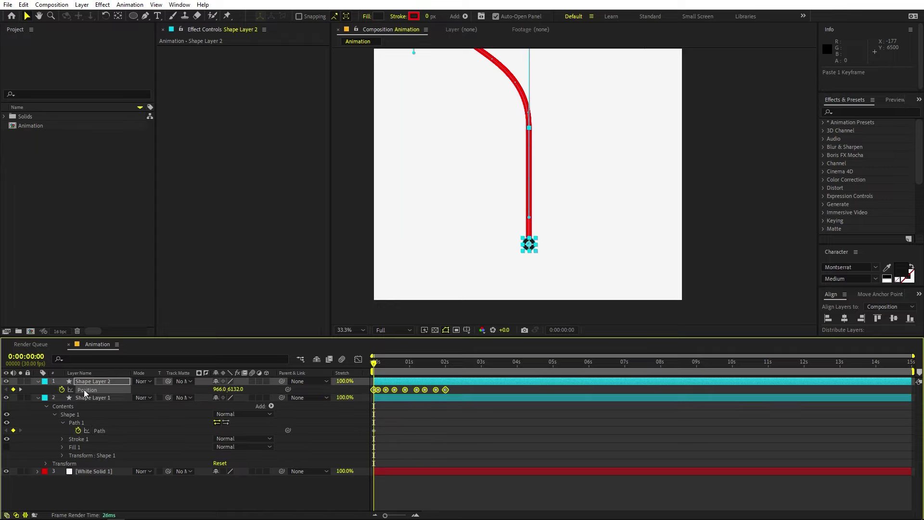
Play back the animation from the start to check how the circle travels along the whole path.
scroll(509, 283, down, 2)
key(h)
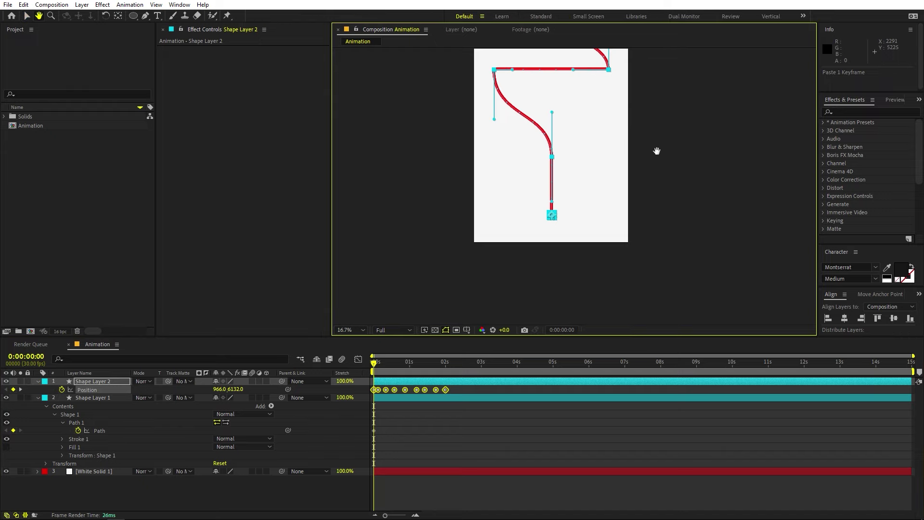
drag(656, 148, 640, 234)
key(space)
key(space)
key(space)
key(v)
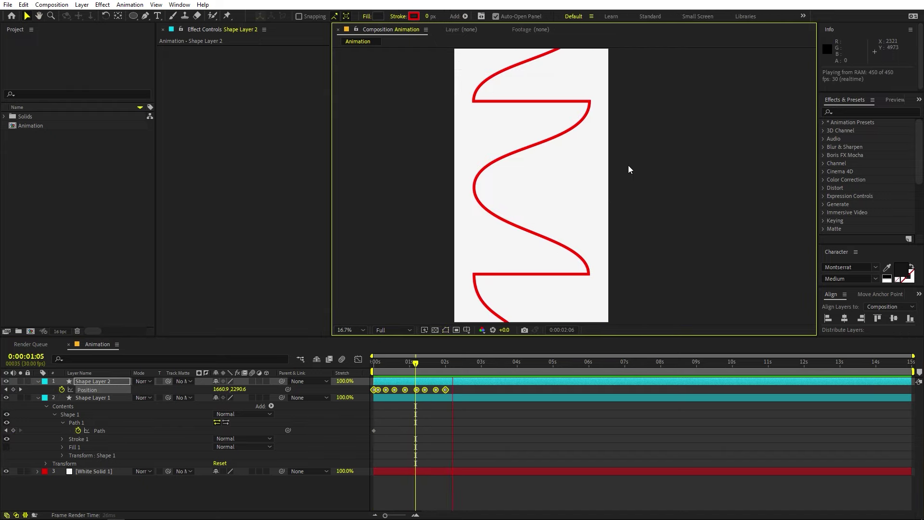
key(comma)
drag(442, 363, 374, 367)
key(space)
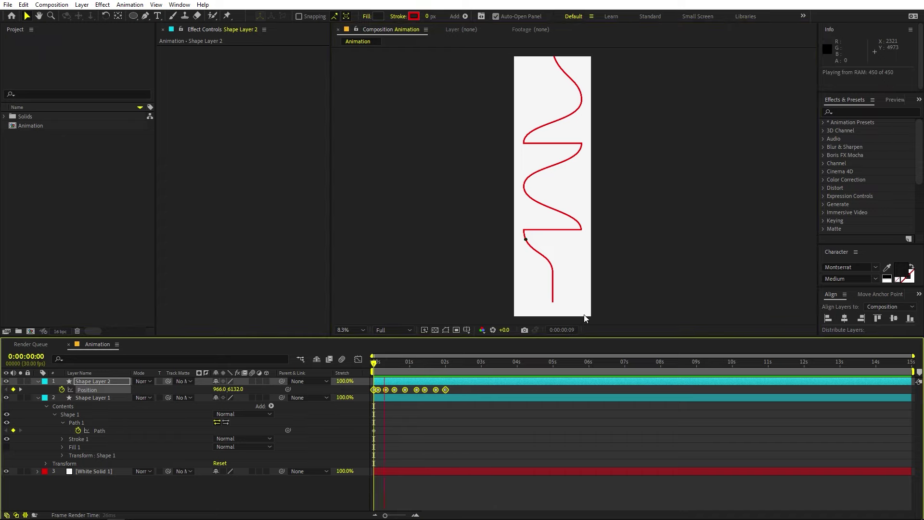
key(space)
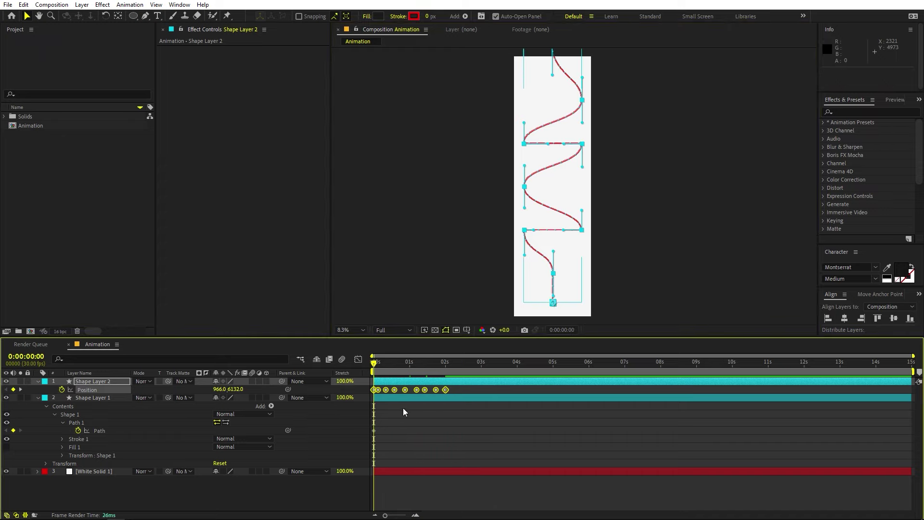
Try retiming the circle's position keyframes by moving them along the timeline.
scroll(403, 408, up, 5)
key(k)
key(Home)
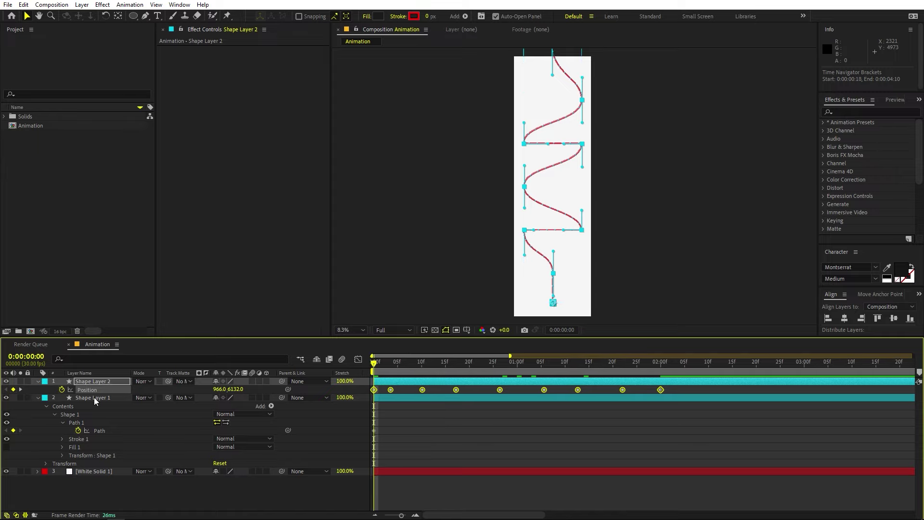
drag(661, 390, 798, 390)
drag(531, 390, 389, 394)
key(ctrl+z)
Shift the circle's position keyframes to start at frame 6 and turn off Rove Across Time for all of them.
drag(731, 393, 403, 393)
right_click(404, 393)
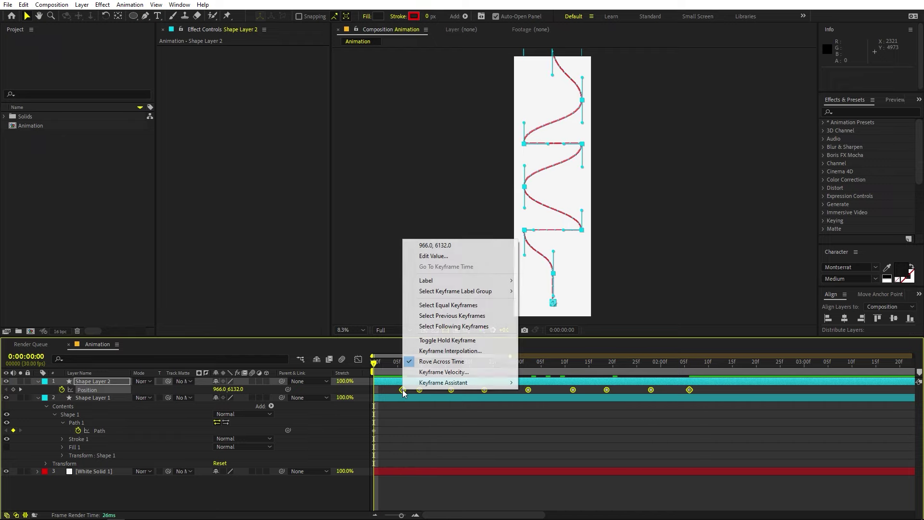
click(421, 366)
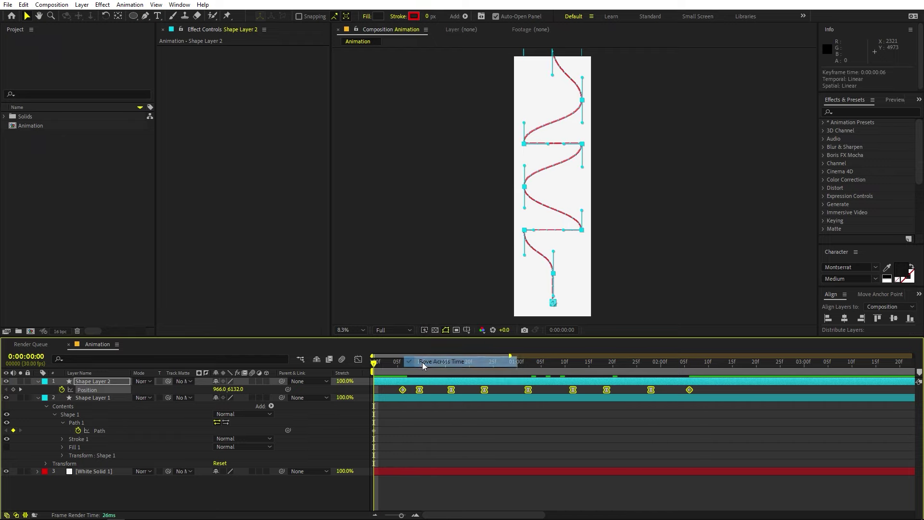
click(414, 420)
Move the circle's first position keyframe to the start of the composition.
key(Page_Down)
key(Page_Up)
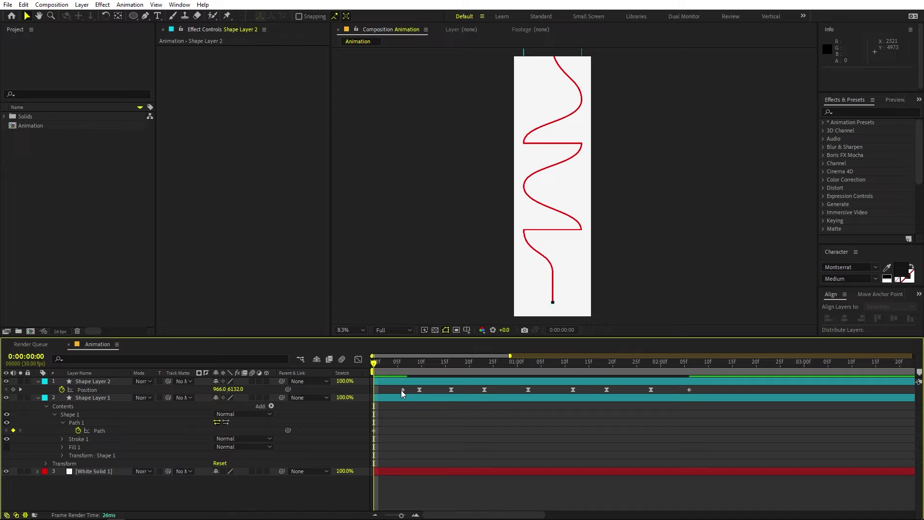
drag(401, 389, 377, 390)
Shift all of the circle's position keyframes except the first so that the second one falls at 0:00:03:15.
click(347, 332)
click(349, 351)
click(486, 423)
scroll(654, 260, up, 2)
key(space)
drag(652, 270, 606, 161)
scroll(573, 193, up, 2)
drag(573, 193, 584, 204)
drag(382, 369, 535, 390)
scroll(498, 439, down, 3)
key(h)
drag(450, 237, 512, 302)
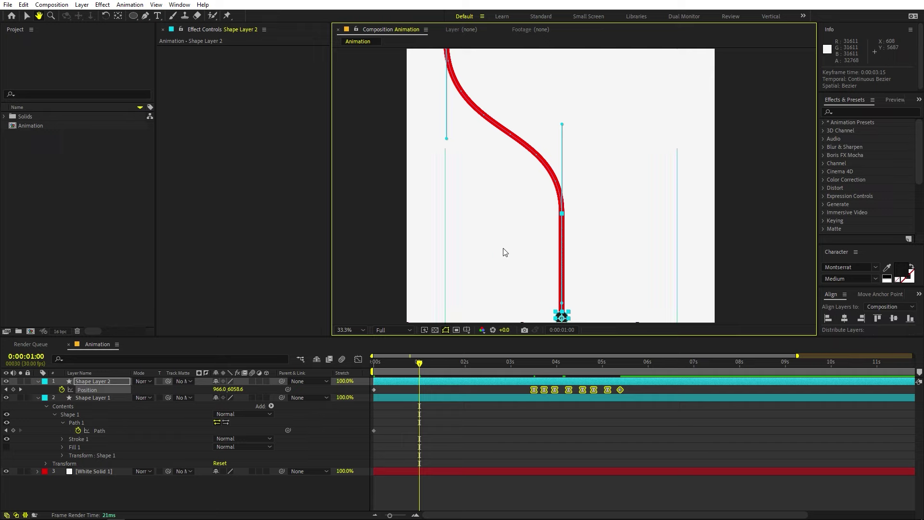
Move the circle's second position keyframe to 0:00:01:00 and the third to 0:00:01:10, and preview the timing.
scroll(504, 253, down, 2)
key(v)
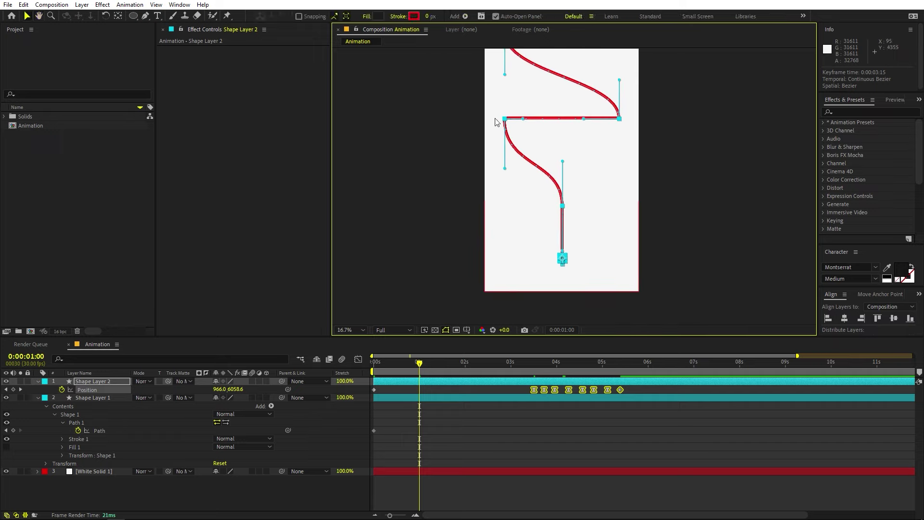
click(492, 403)
drag(534, 390, 419, 389)
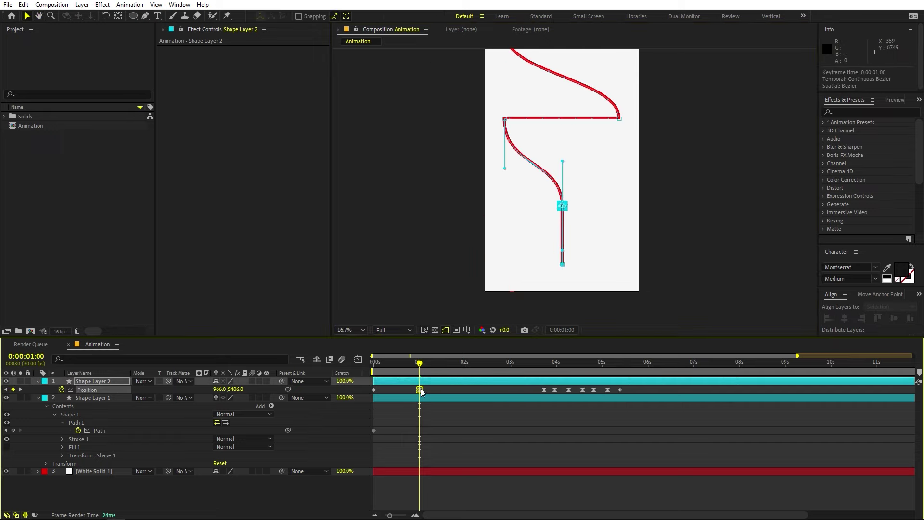
drag(545, 389, 435, 389)
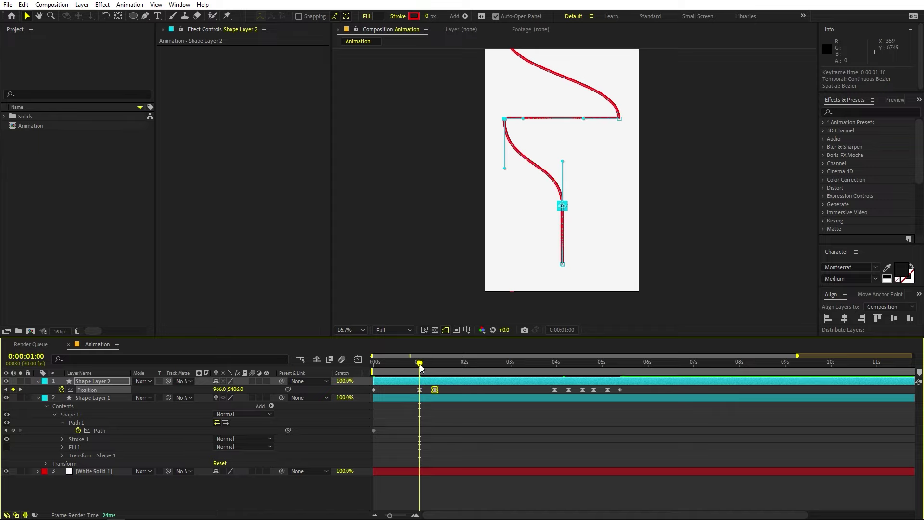
key(space)
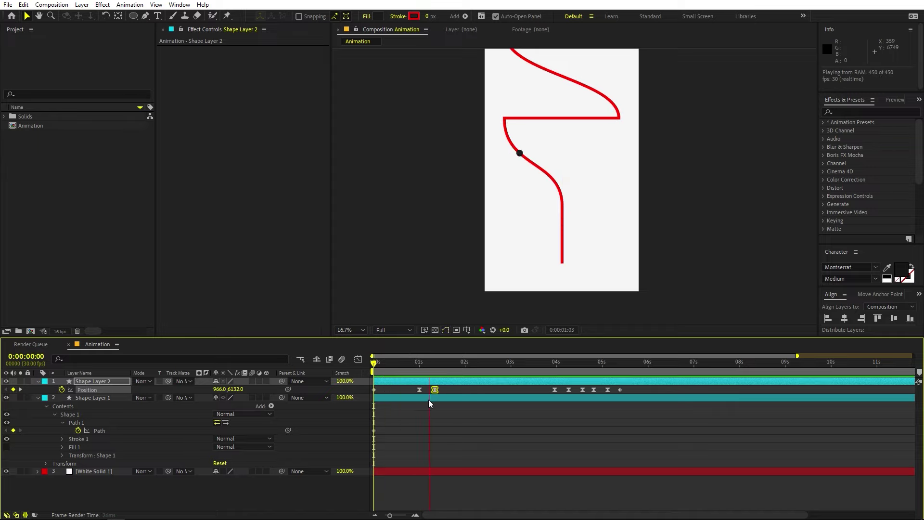
key(space)
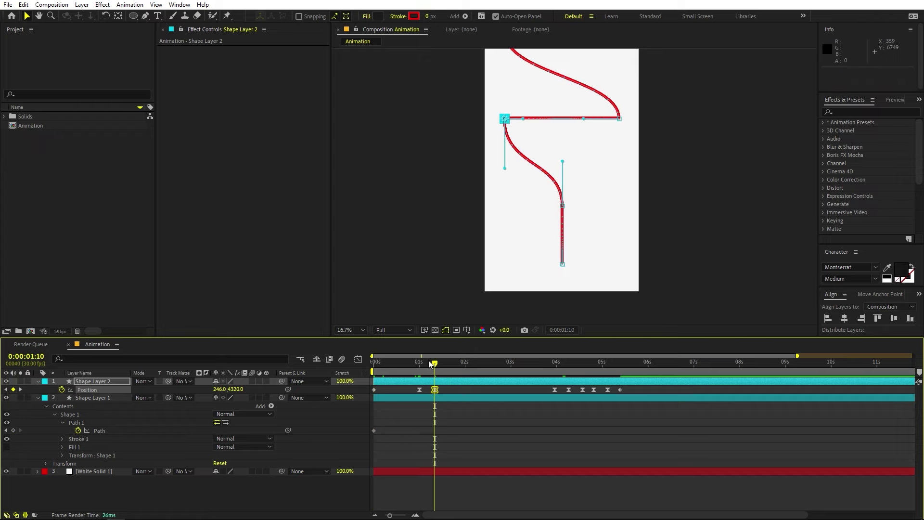
Move the circle's second position keyframe to 0:00:00:21 and display the position's speed graph in the Graph Editor.
drag(491, 243, 560, 218)
scroll(577, 189, up, 2)
drag(580, 188, 518, 230)
drag(435, 364, 357, 388)
key(F9)
drag(453, 394, 399, 391)
click(358, 360)
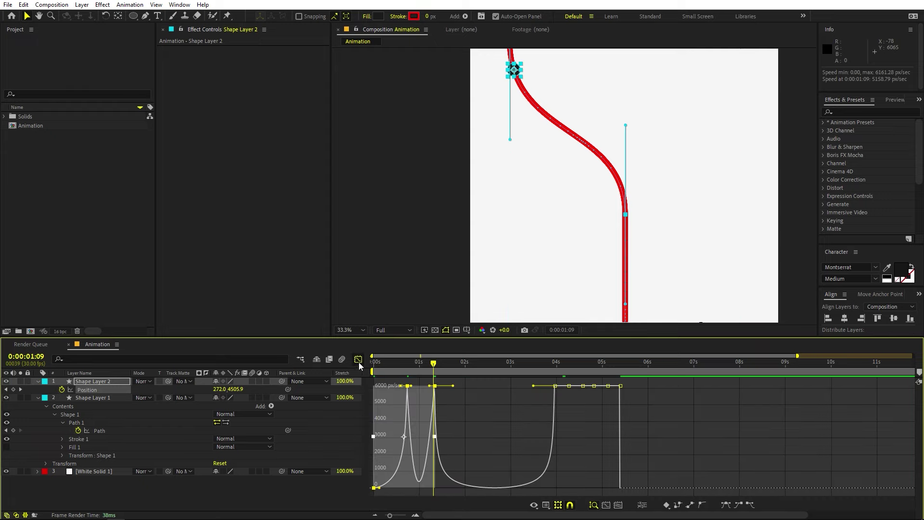
click(545, 505)
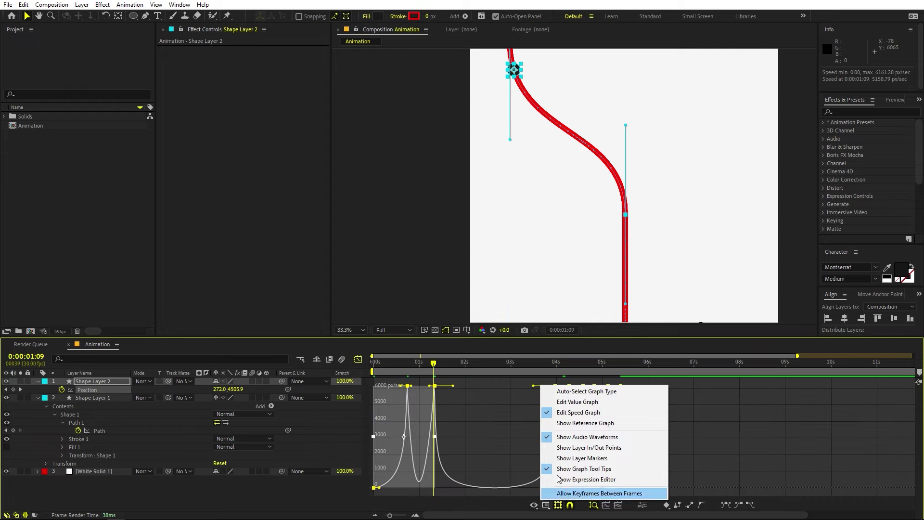
click(740, 392)
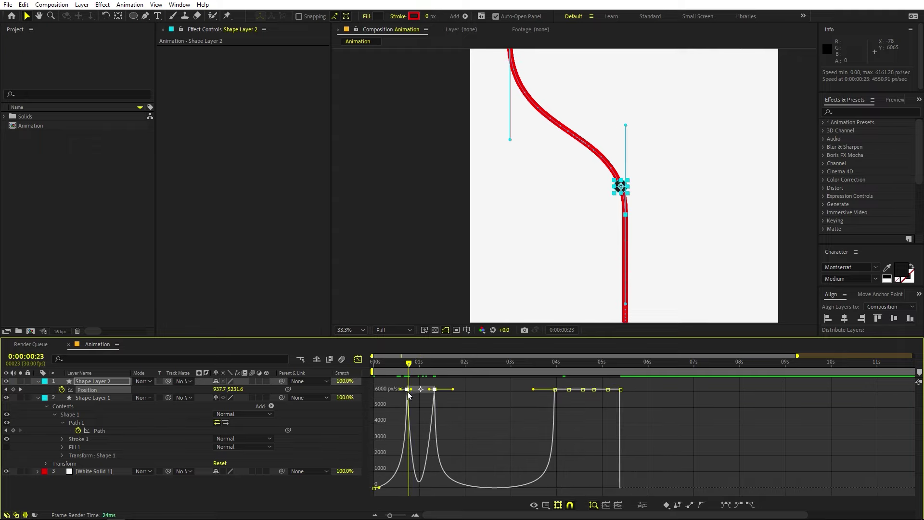
Apply Easy Ease to the circle's second and third position keyframes and to all the remaining ones after them.
drag(408, 392, 406, 392)
drag(458, 406, 346, 385)
key(F9)
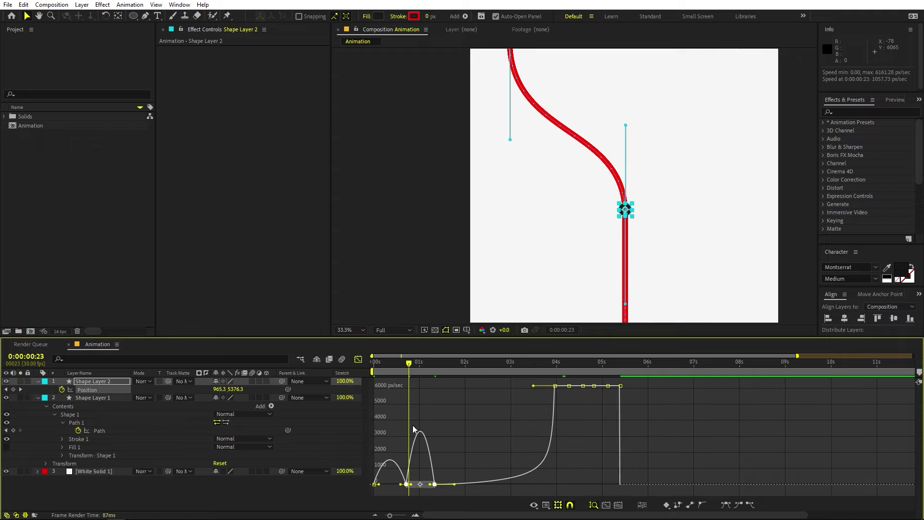
drag(495, 417, 690, 369)
key(F9)
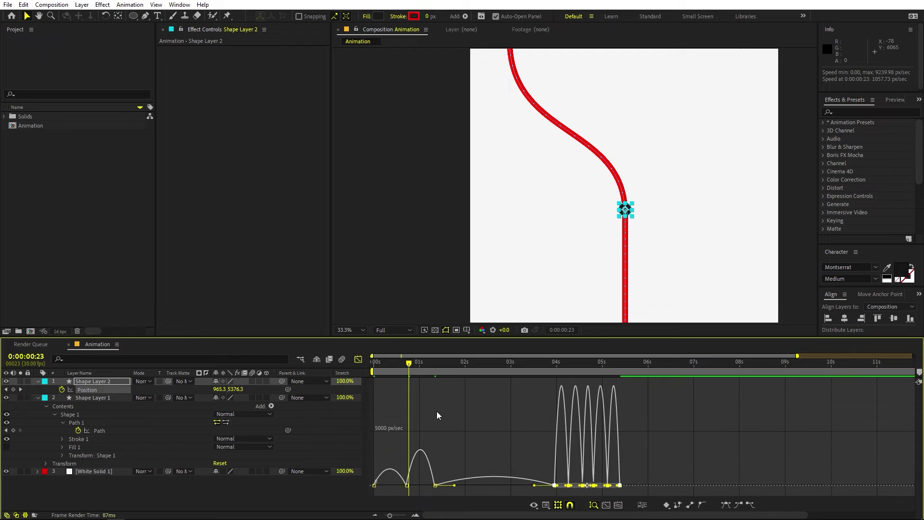
Lengthen the outgoing ease of the first position keyframe in the speed graph and preview the start of the motion.
key(Home)
drag(402, 518, 409, 488)
click(374, 486)
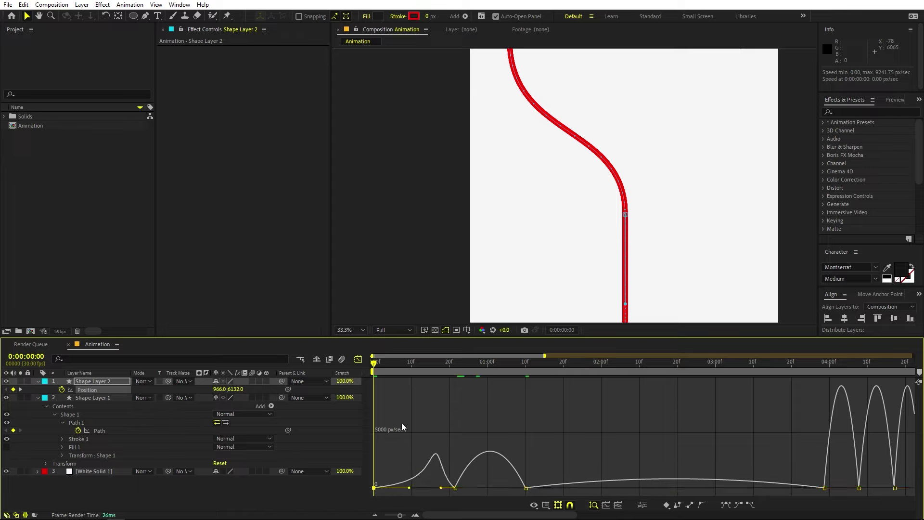
drag(376, 365, 455, 369)
key(space)
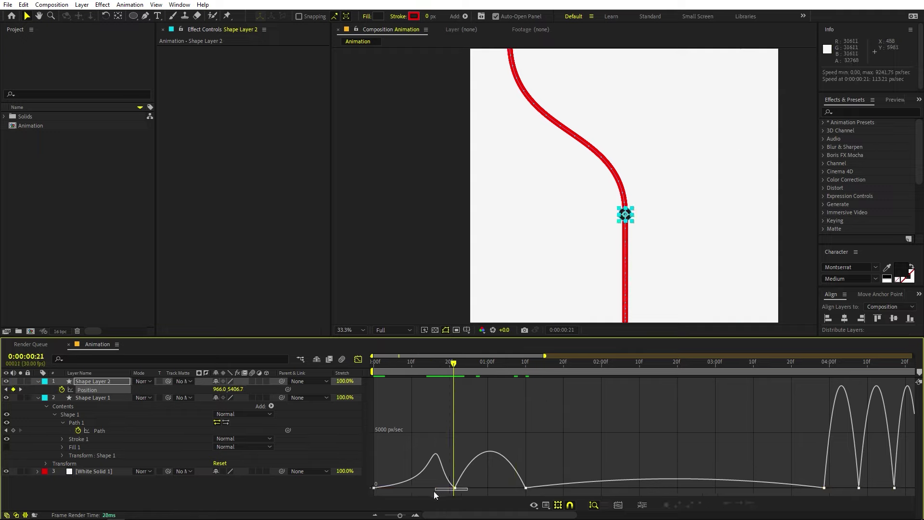
Set the second position keyframe's velocity to Continuous (Lock Outgoing to Incoming).
click(455, 488)
right_click(455, 487)
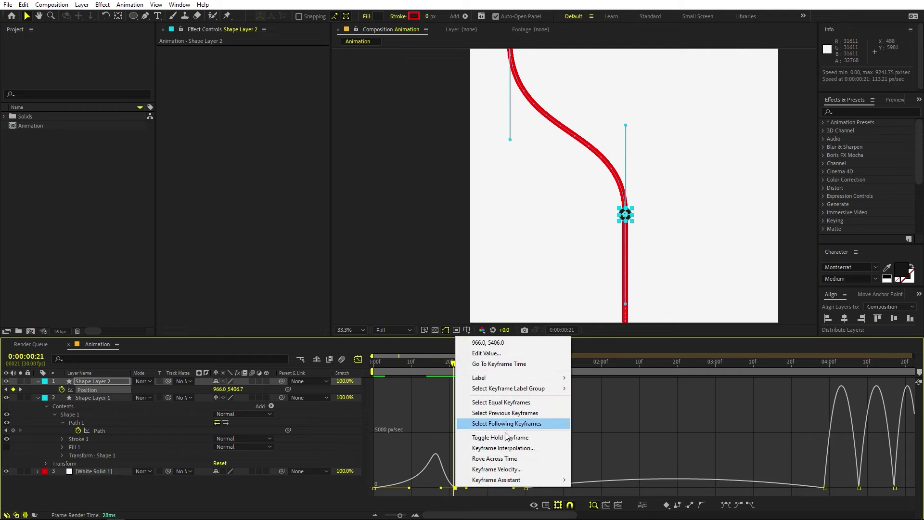
click(501, 469)
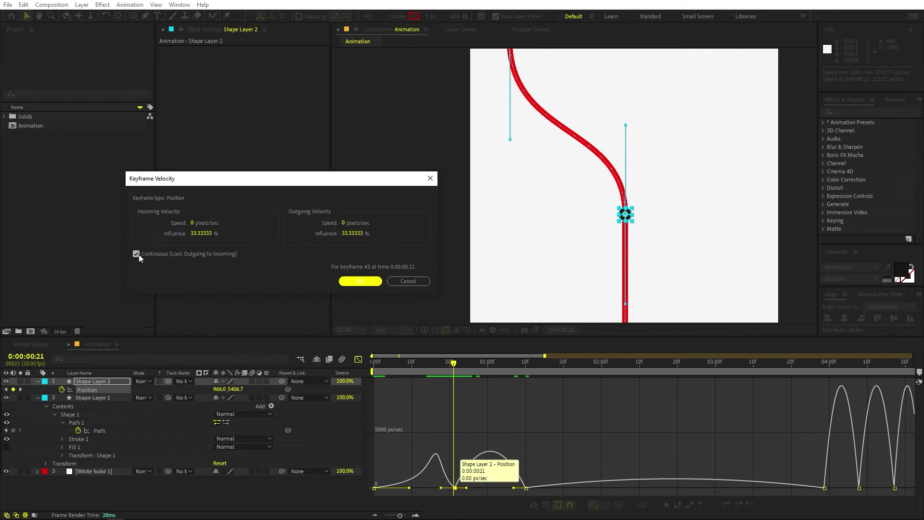
click(343, 281)
Move the third position keyframe to 0:00:01:19 and raise the second keyframe's speed to about 4050 px/sec.
drag(562, 465, 560, 488)
drag(442, 493, 454, 442)
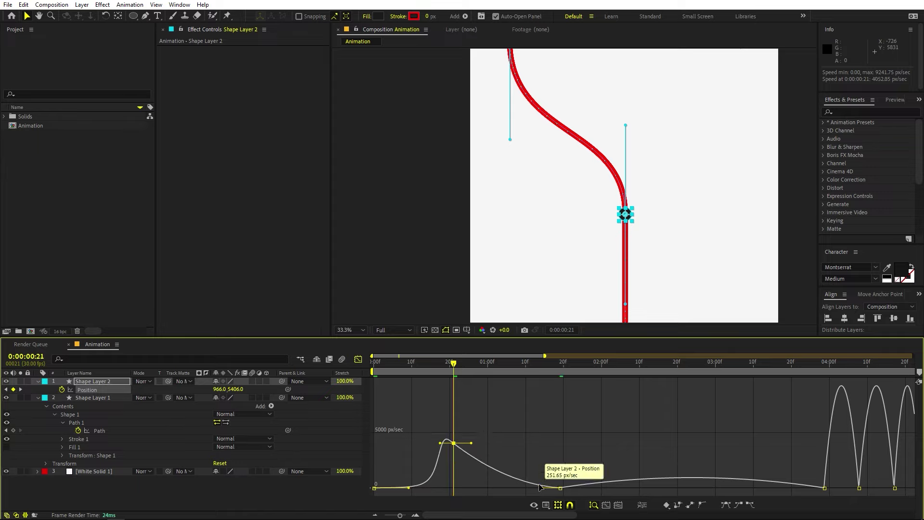
click(560, 488)
click(453, 442)
key(space)
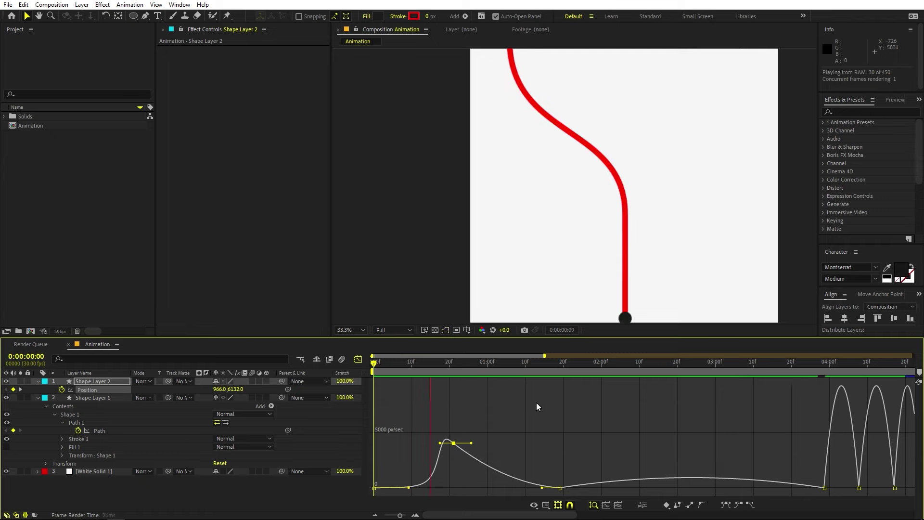
key(space)
Play back the animation with the whole composition fitted in view to check the circle's motion through the first bends.
drag(631, 157, 641, 243)
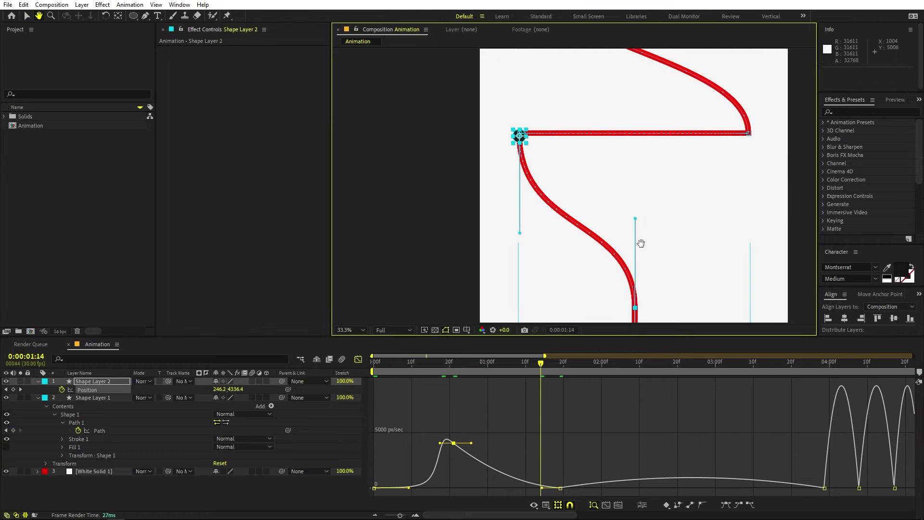
key(space)
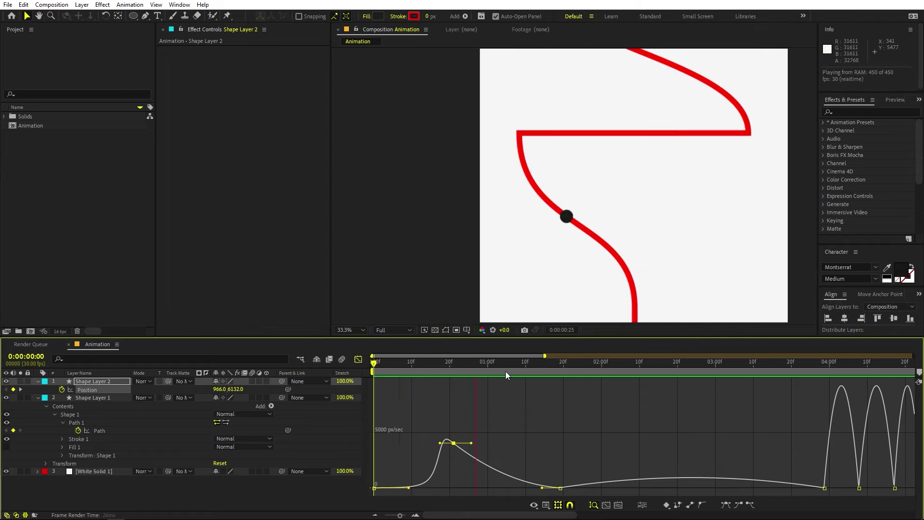
click(357, 330)
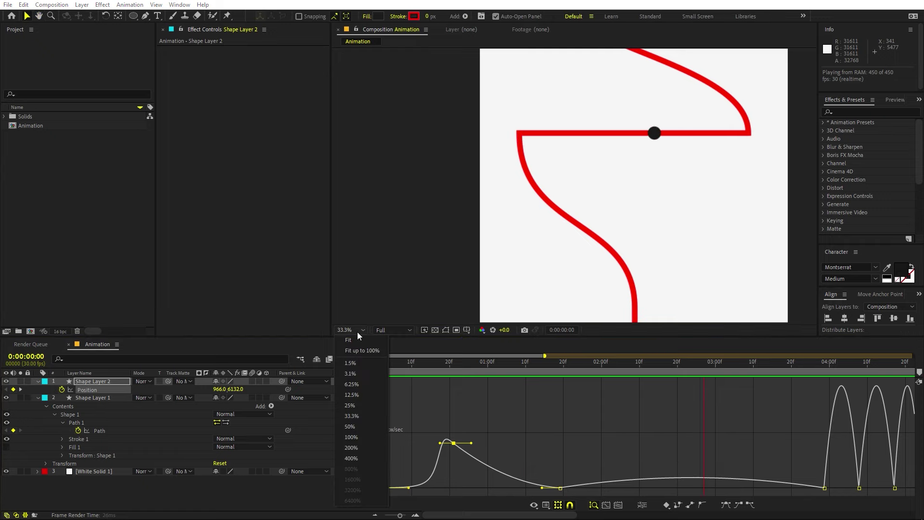
click(364, 351)
click(405, 369)
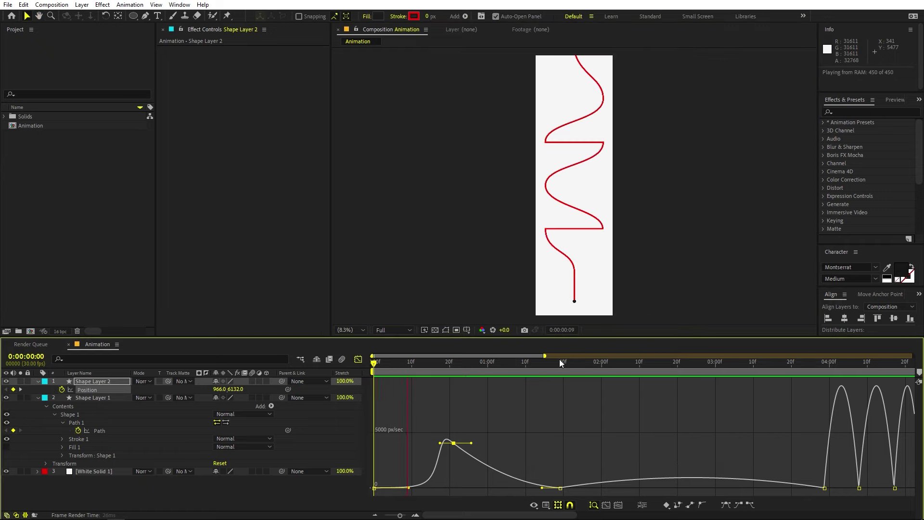
drag(618, 275, 604, 224)
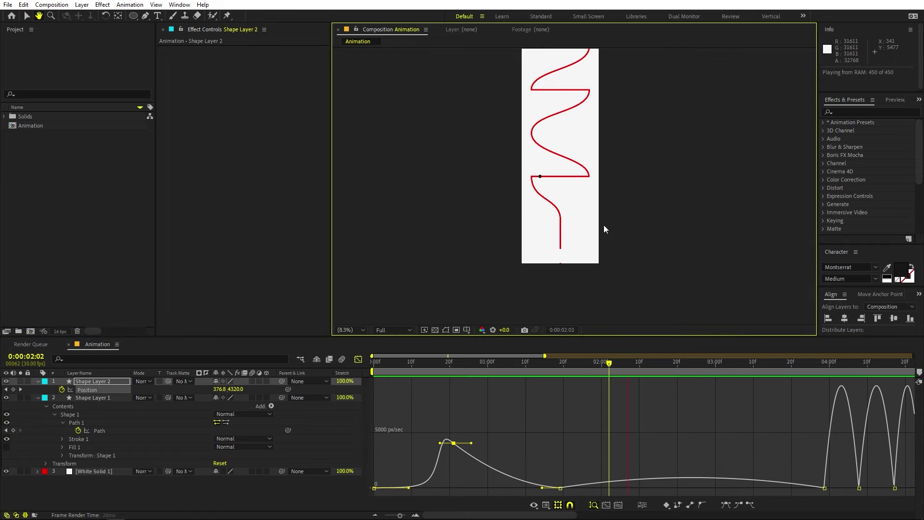
scroll(549, 214, up, 2)
drag(549, 215, 551, 202)
key(v)
key(space)
Lengthen the third position keyframe's outgoing ease to about 78% influence at zero speed and preview the motion.
drag(589, 408, 544, 492)
drag(559, 370, 563, 371)
scroll(507, 165, up, 2)
key(h)
drag(533, 171, 605, 203)
key(v)
drag(573, 458, 548, 491)
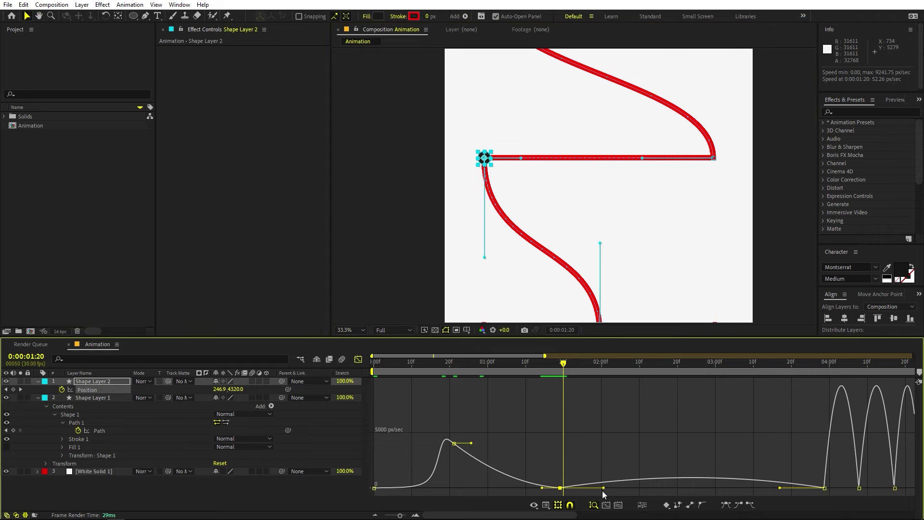
drag(604, 487, 663, 484)
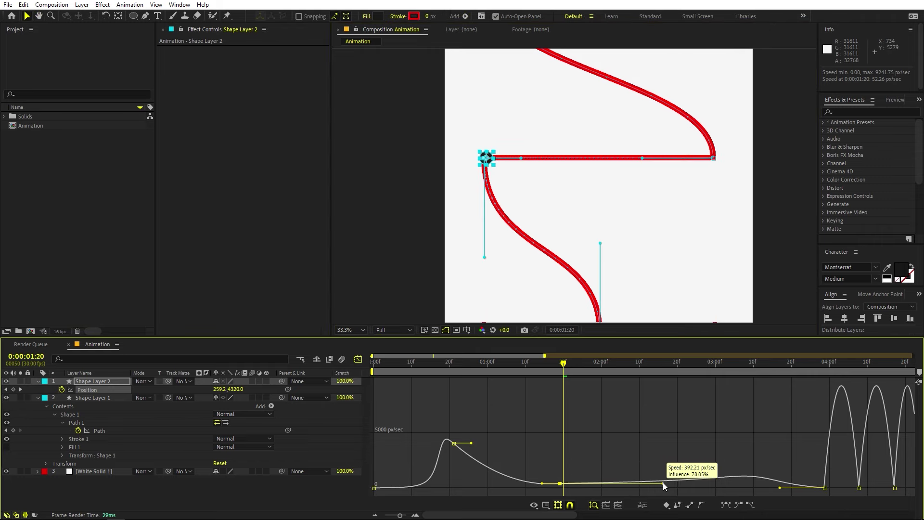
key(space)
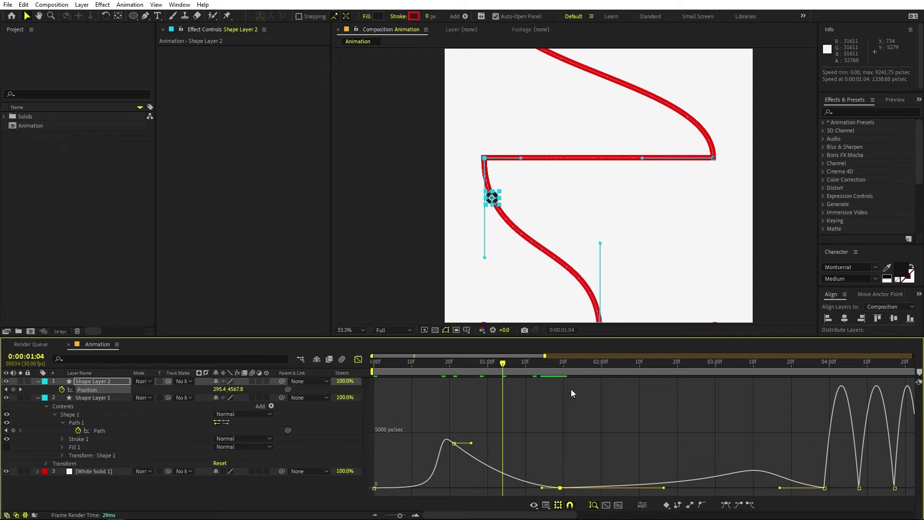
scroll(647, 402, down, 3)
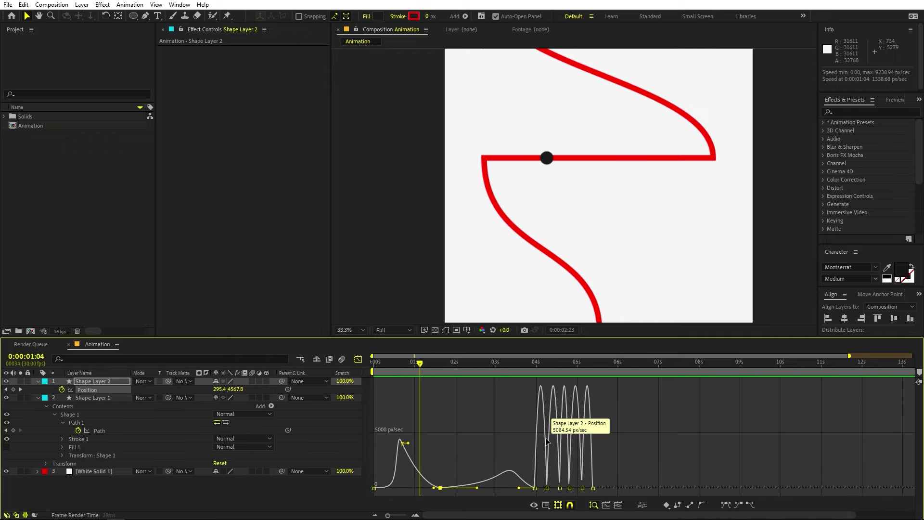
scroll(545, 413, up, 2)
key(space)
Move the fourth position keyframe to about 0:00:02:21 and lengthen its incoming ease for a sharper speed peak.
drag(530, 369, 512, 408)
drag(660, 487, 577, 489)
click(436, 368)
key(space)
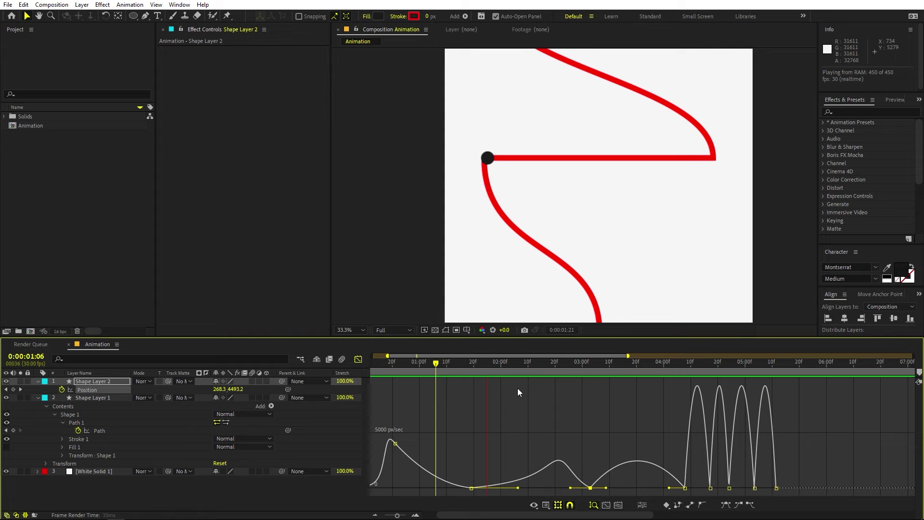
key(space)
mouse_move(559, 482)
mouse_down()
mouse_move(620, 490)
mouse_move(538, 487)
mouse_move(599, 487)
mouse_move(558, 487)
mouse_up()
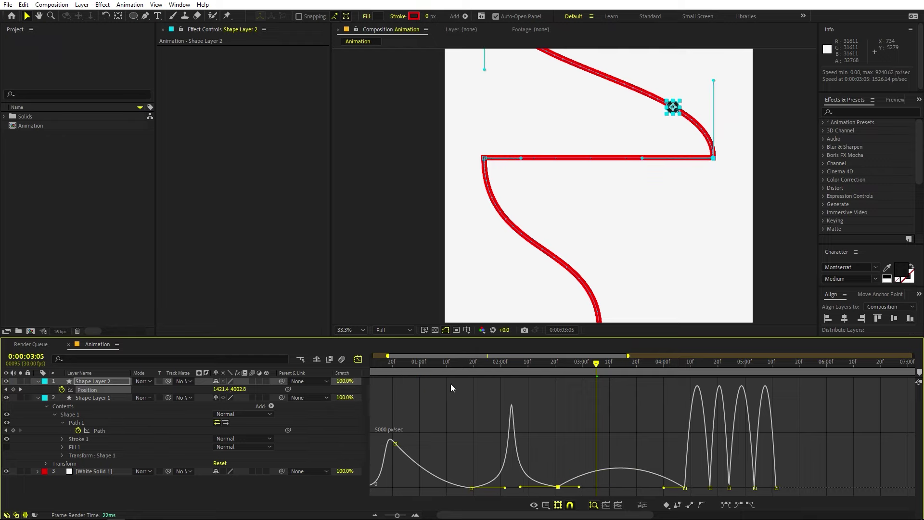
key(space)
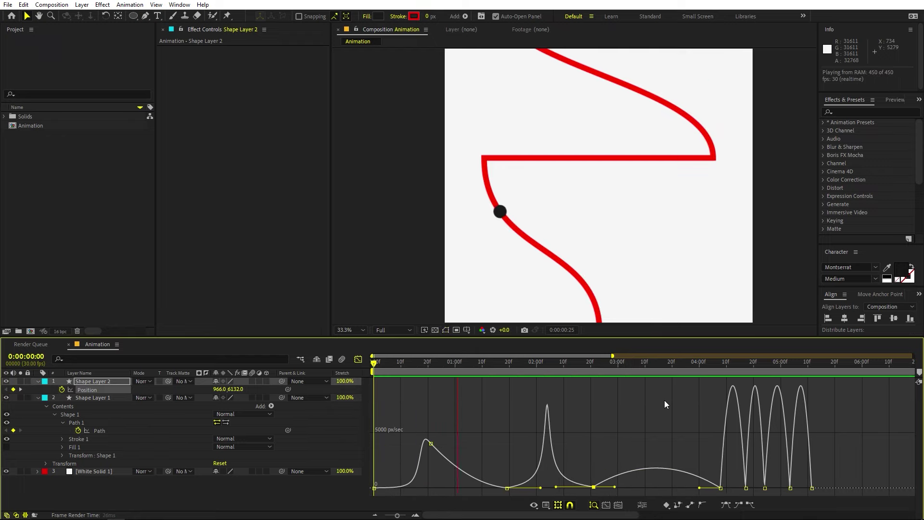
key(space)
Lengthen the fourth position keyframe's outgoing ease and preview the circle's travel up the following curve.
drag(599, 373, 595, 368)
drag(586, 497, 631, 488)
drag(594, 366, 513, 377)
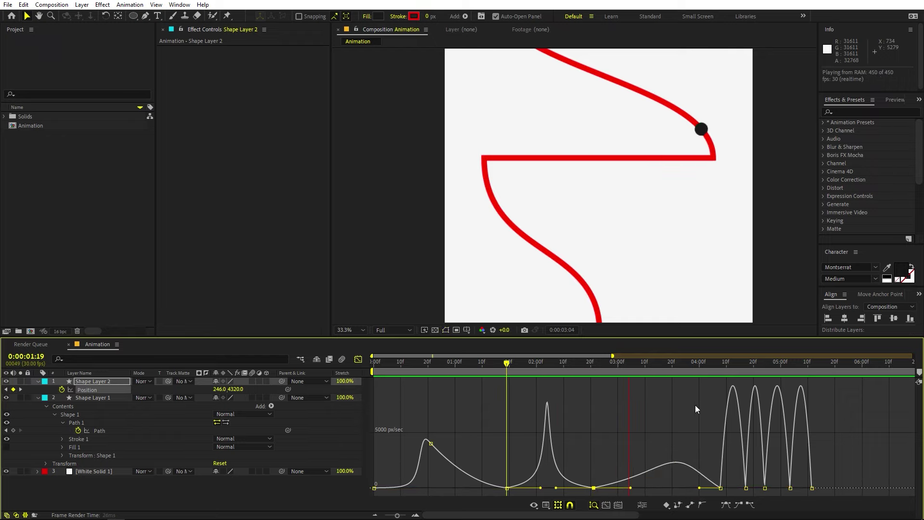
key(space)
scroll(601, 187, down, 2)
drag(652, 167, 609, 200)
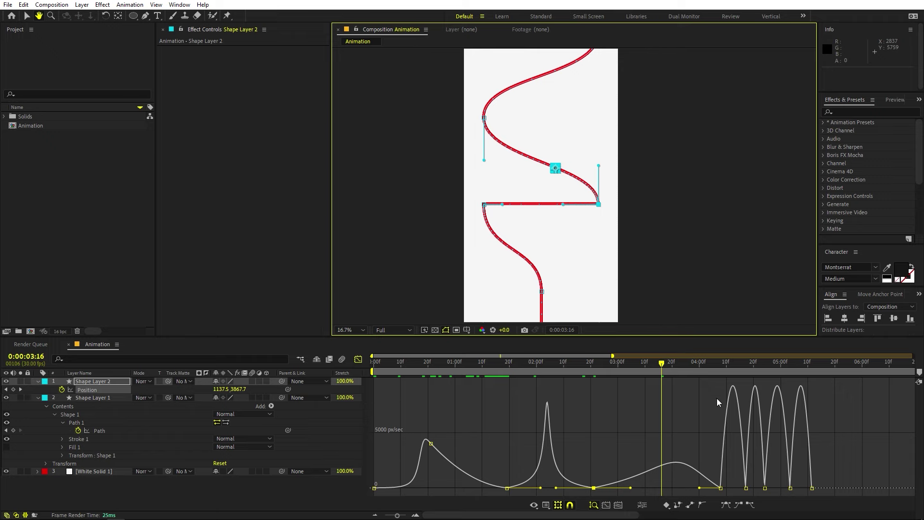
key(space)
key(space)
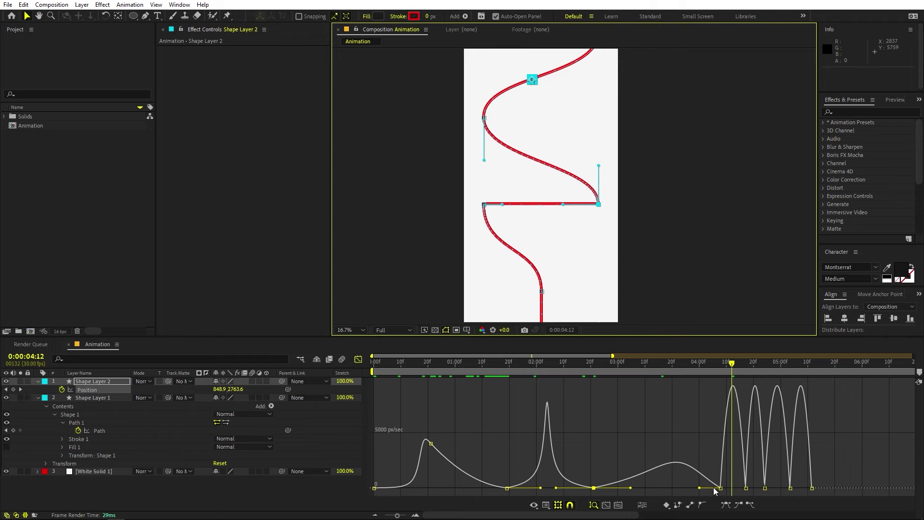
Shift the last four position keyframes to start at about 0:00:05:06, and set the fifth keyframe to 0:00:04:00 with about 4000 px/sec speed.
drag(725, 493, 845, 477)
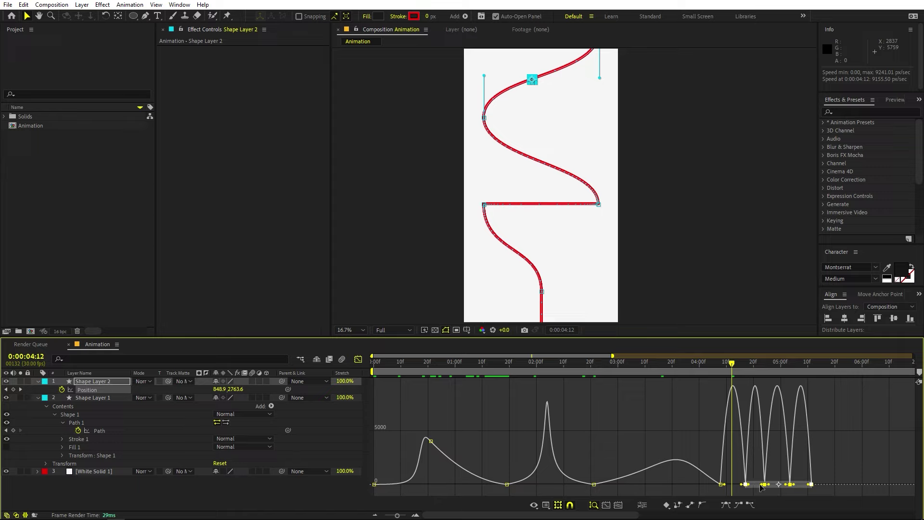
drag(766, 484, 816, 484)
drag(708, 466, 698, 443)
key(ctrl+a)
key(space)
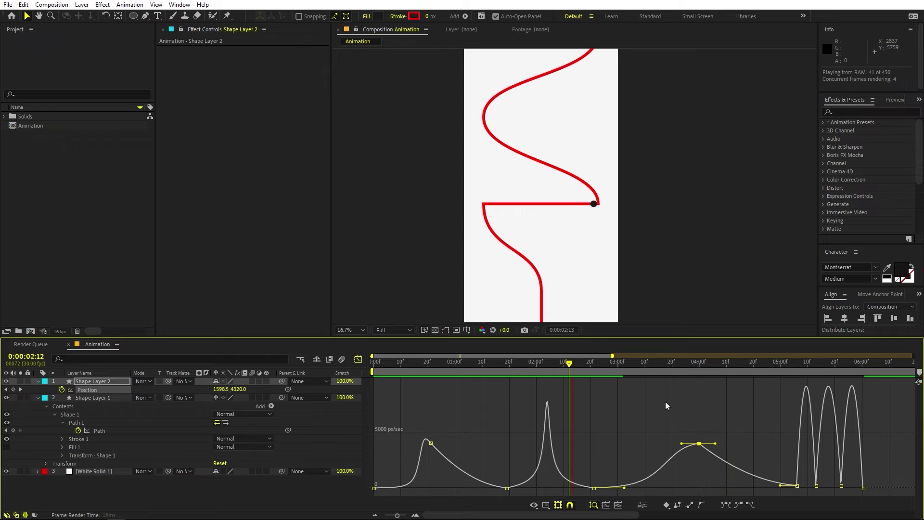
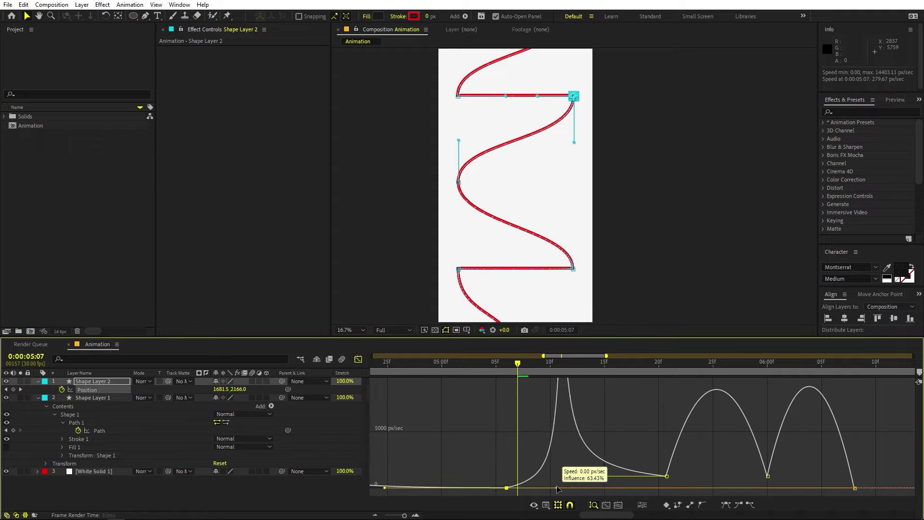
Move the seventh position keyframe to about 0:00:05:25 and the last two to about 0:00:06:09 and 0:00:06:17, and preview the motion.
click(465, 362)
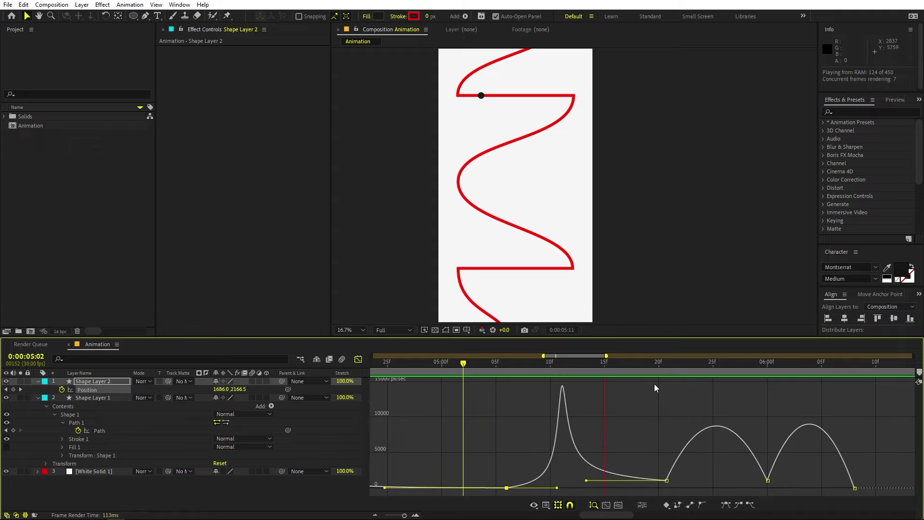
drag(640, 445, 713, 481)
drag(883, 420, 727, 501)
scroll(769, 482, down, 2)
scroll(790, 487, up, 2)
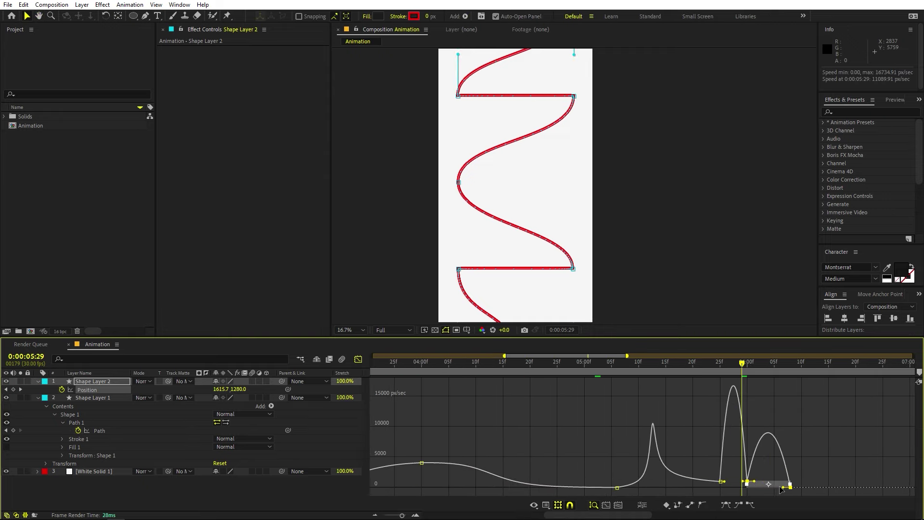
drag(801, 487, 898, 481)
drag(563, 368, 441, 385)
key(space)
key(space)
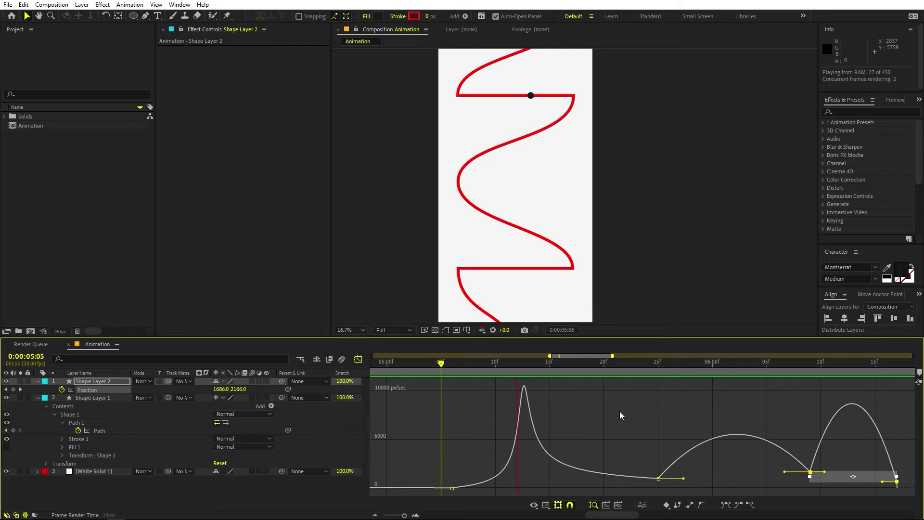
Lengthen the seventh position keyframe's incoming and outgoing eases to about 50% influence and preview the circle's travel.
key(space)
drag(613, 375, 648, 375)
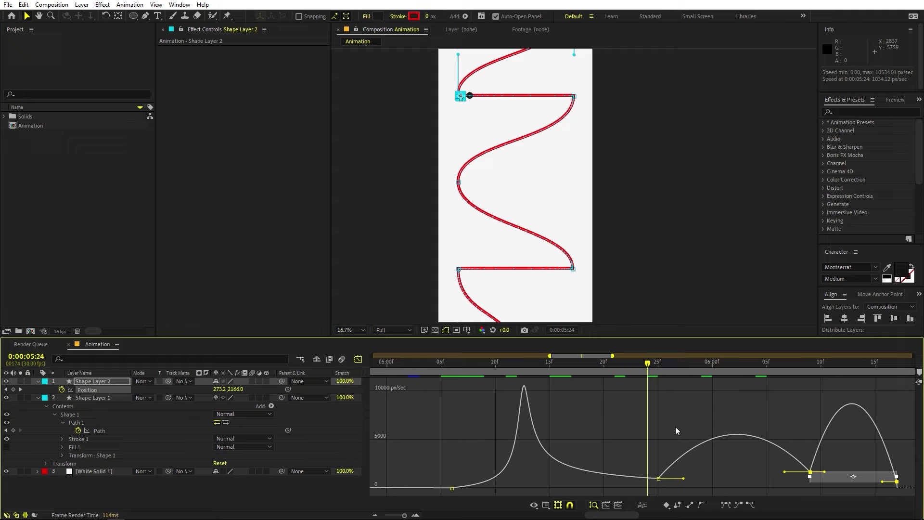
drag(650, 452, 735, 481)
key(space)
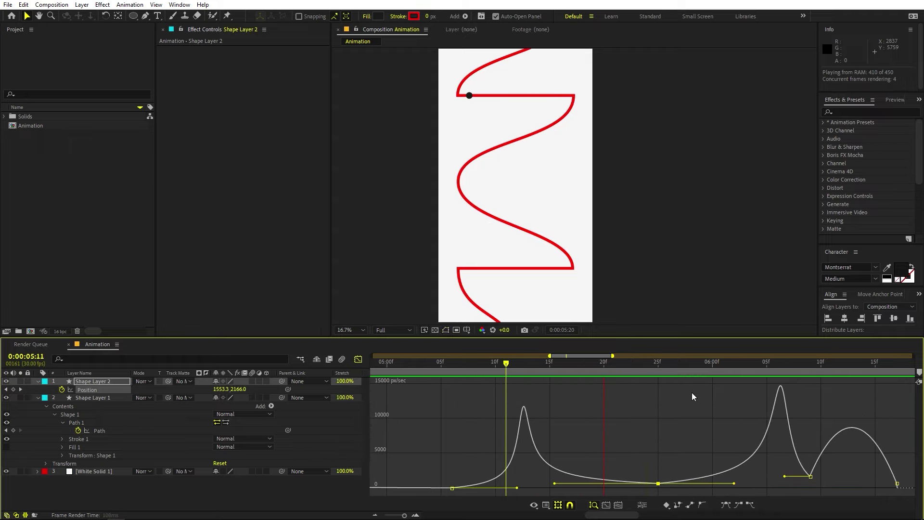
key(space)
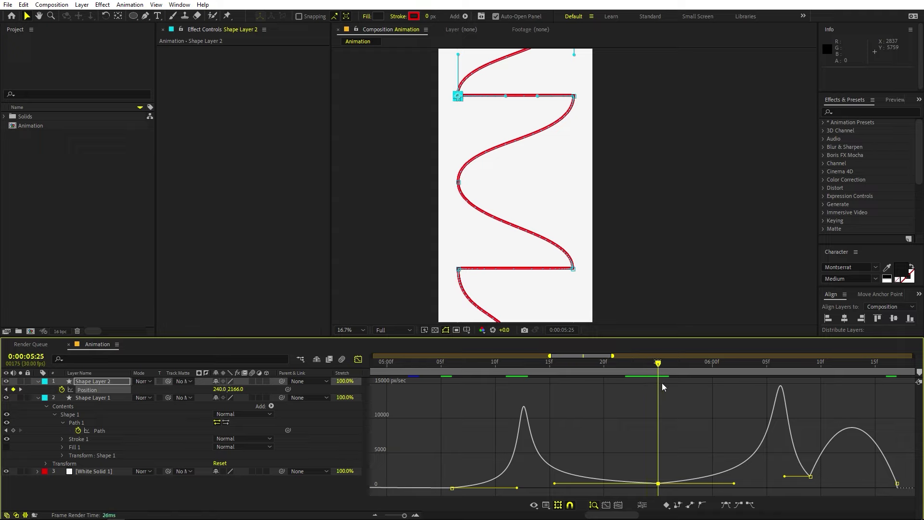
Lower the seventh position keyframe's speed to 0 px/sec and preview the straight horizontal run.
mouse_move(658, 486)
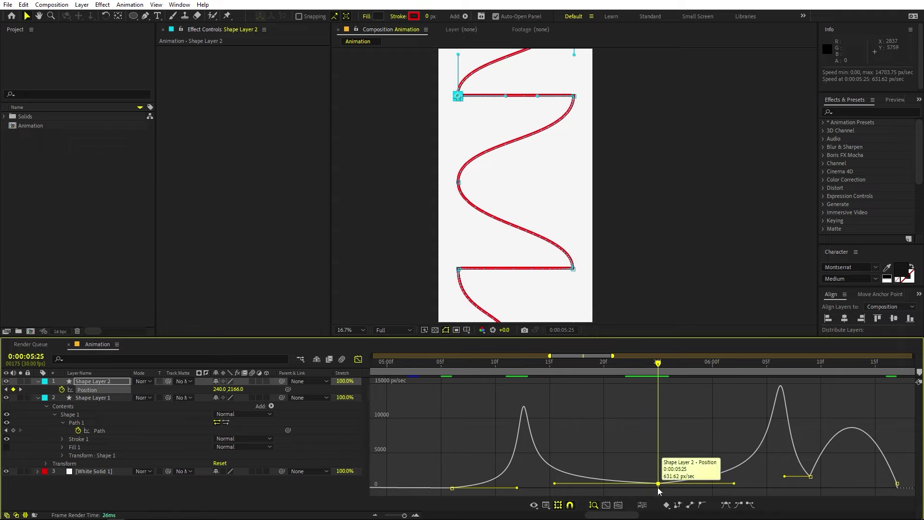
drag(658, 487, 658, 492)
scroll(669, 467, down, 2)
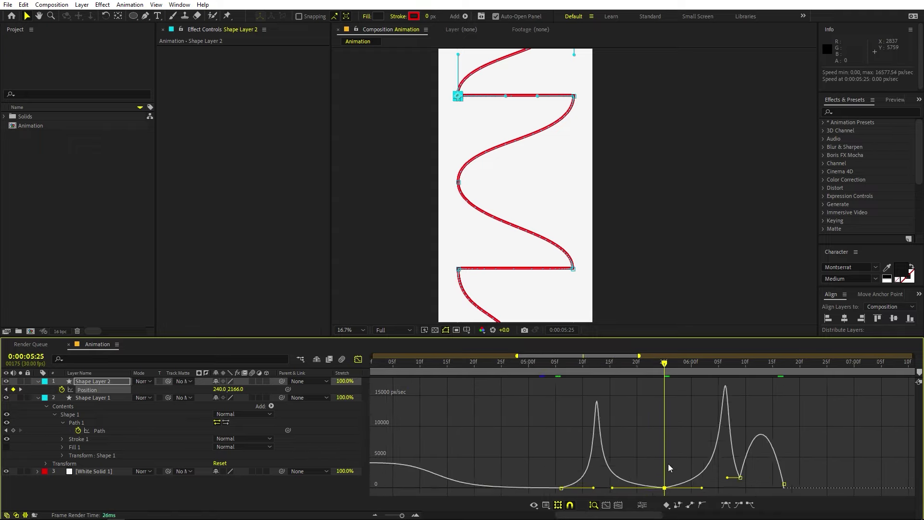
scroll(668, 463, down, 2)
click(610, 378)
key(space)
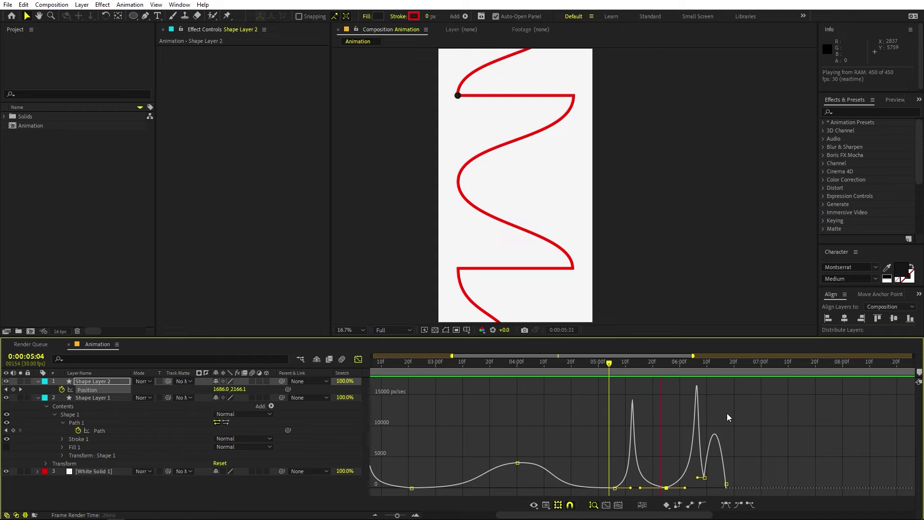
Shift the last two position keyframes to about 0:00:06:21 and 0:00:06:29 and set their speed to zero.
drag(759, 447, 672, 496)
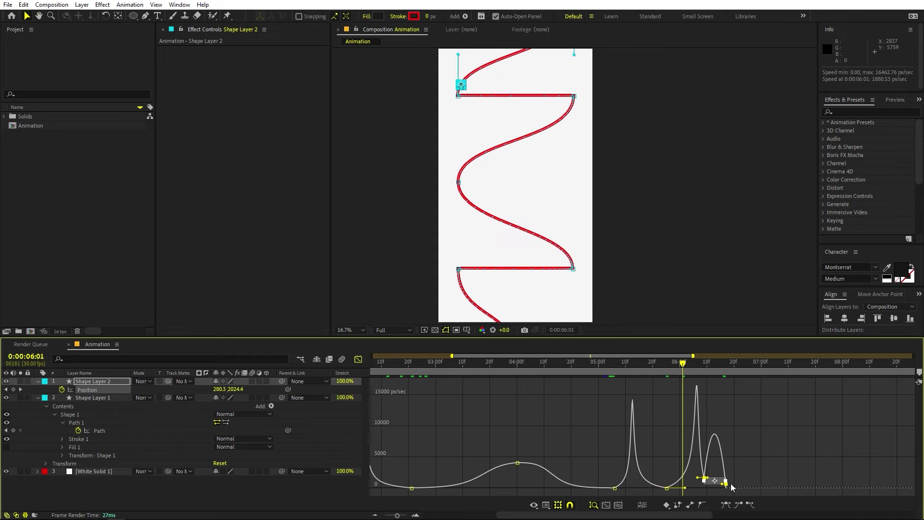
drag(731, 484, 764, 484)
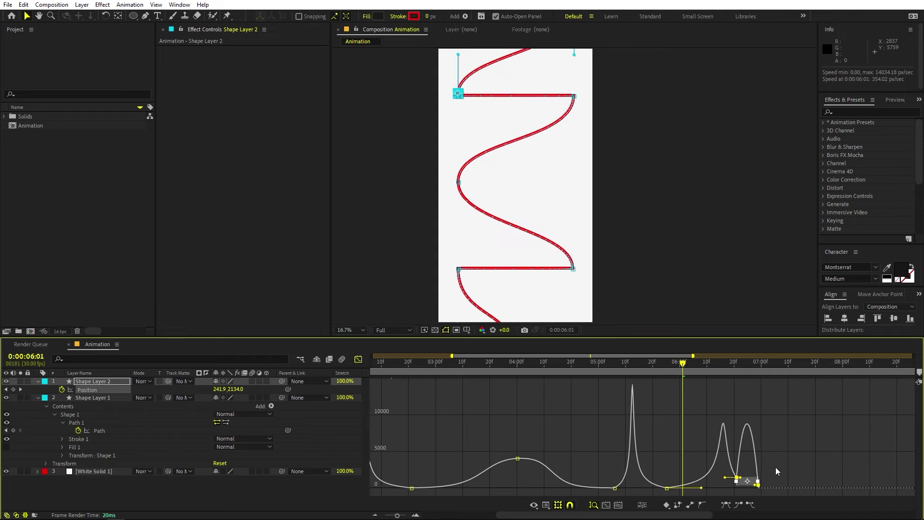
click(736, 503)
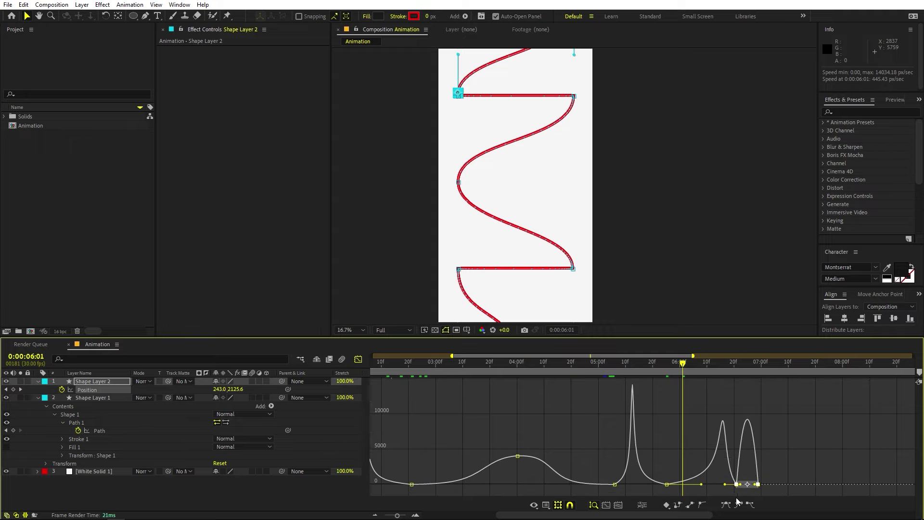
scroll(717, 478, up, 2)
scroll(694, 485, down, 1)
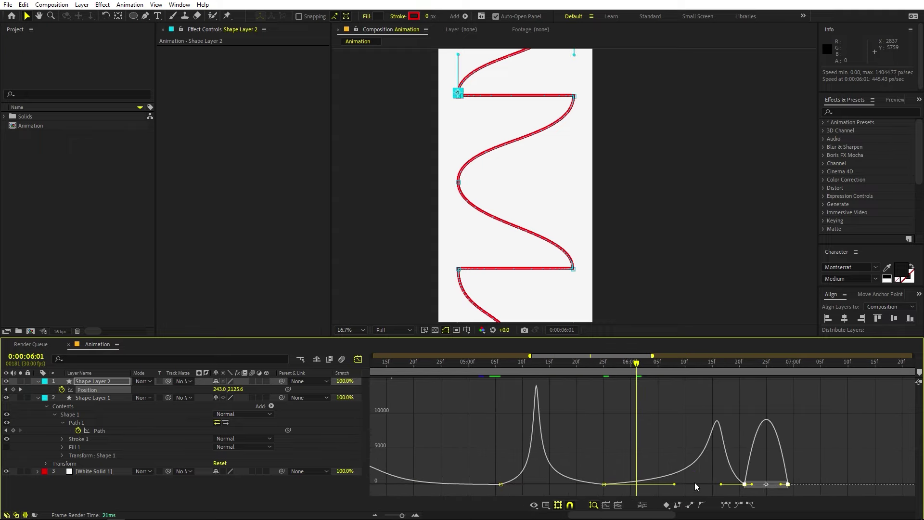
Raise the eighth position keyframe to about 11000 px/sec at 0:00:06:22, delay the last keyframe to about 0:00:07:14, and preview.
drag(745, 484, 750, 408)
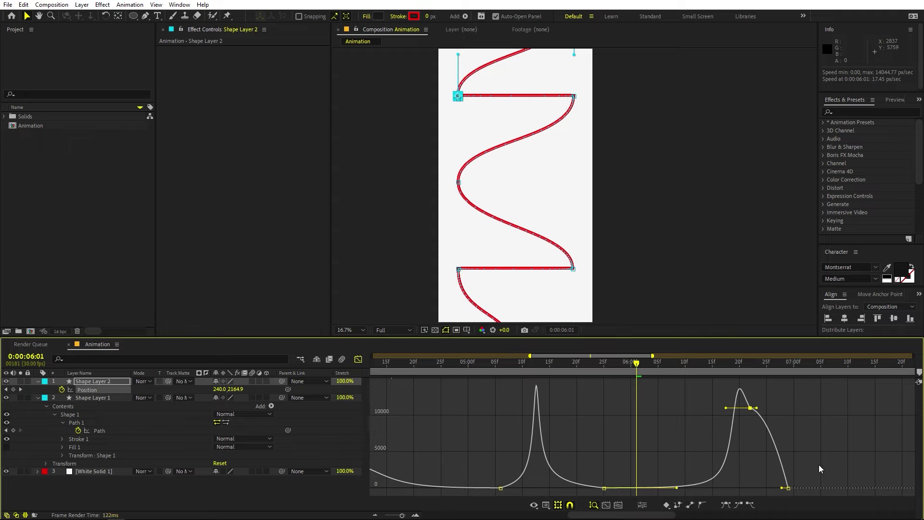
drag(782, 490, 870, 493)
drag(609, 372, 435, 501)
key(space)
key(space)
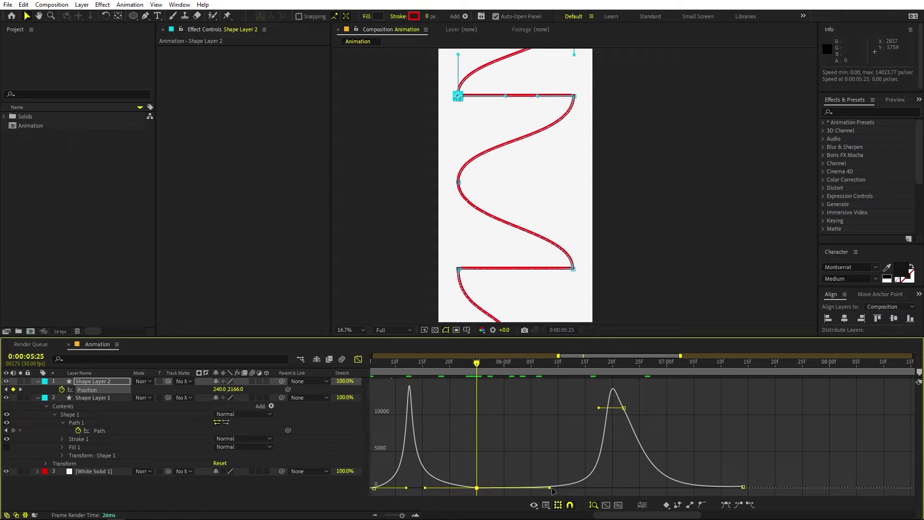
Shorten the seventh position keyframe's outgoing ease to about 30% influence, move the eighth keyframe to about 0:00:06:12, and preview the final curve.
drag(551, 490, 522, 486)
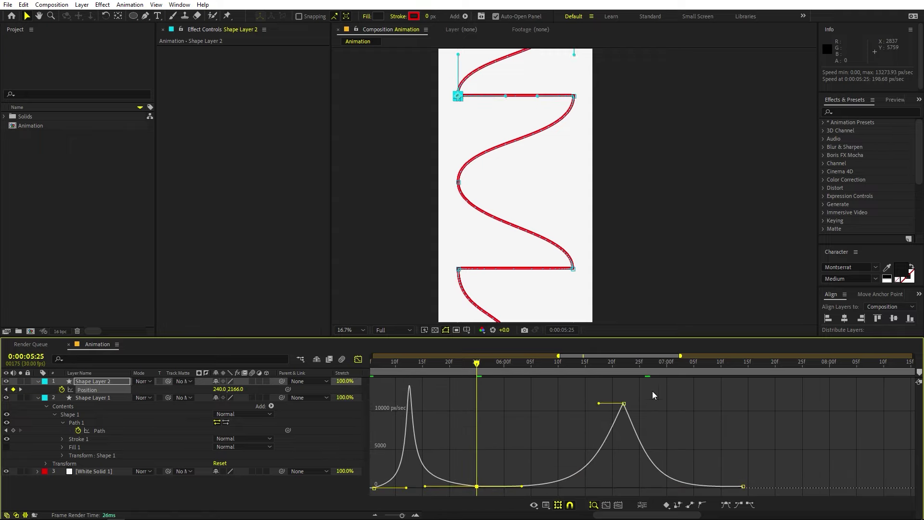
click(625, 405)
drag(627, 409, 573, 409)
key(space)
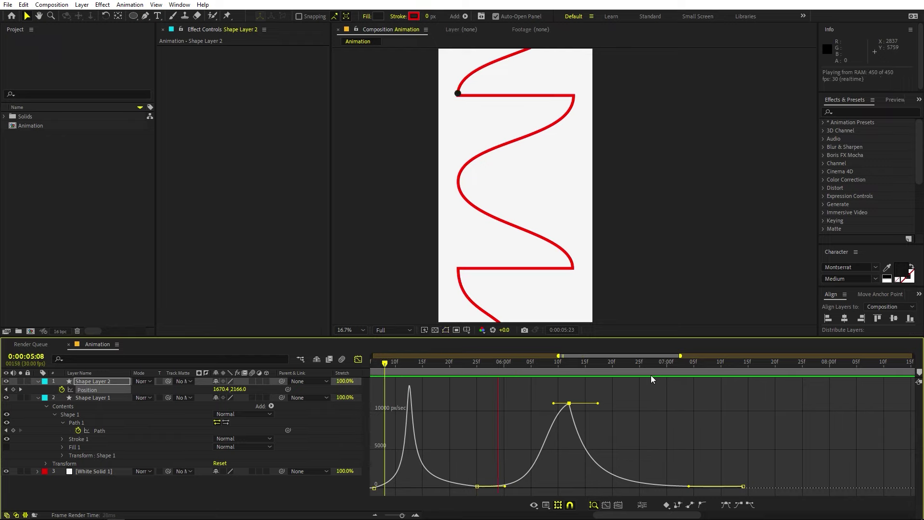
key(space)
scroll(585, 202, down, 2)
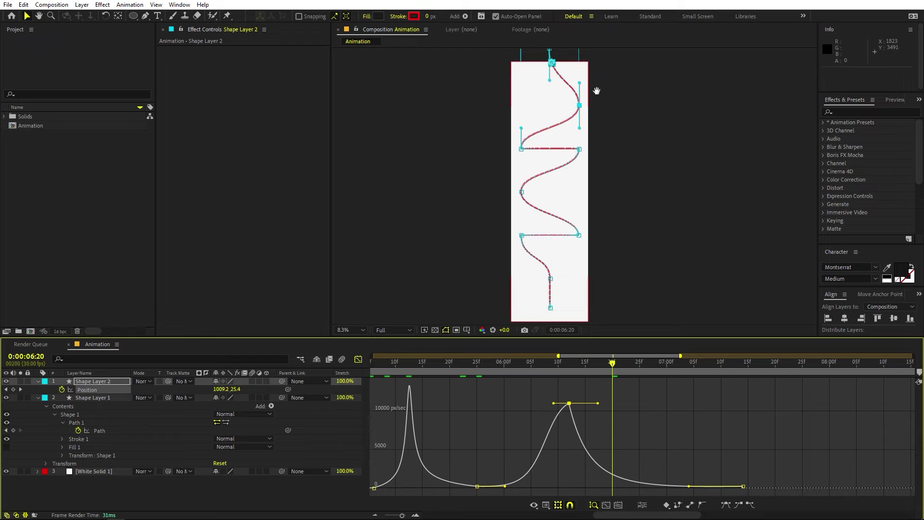
drag(596, 91, 589, 150)
click(487, 361)
key(space)
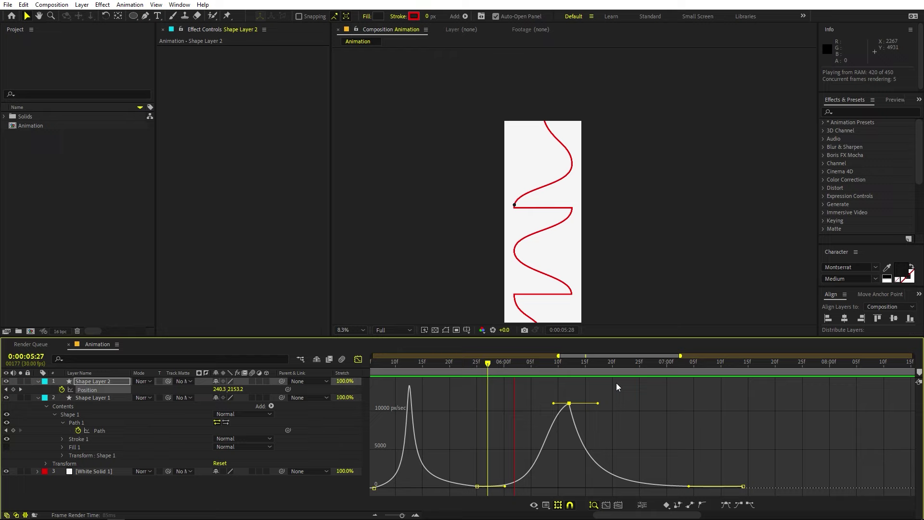
key(space)
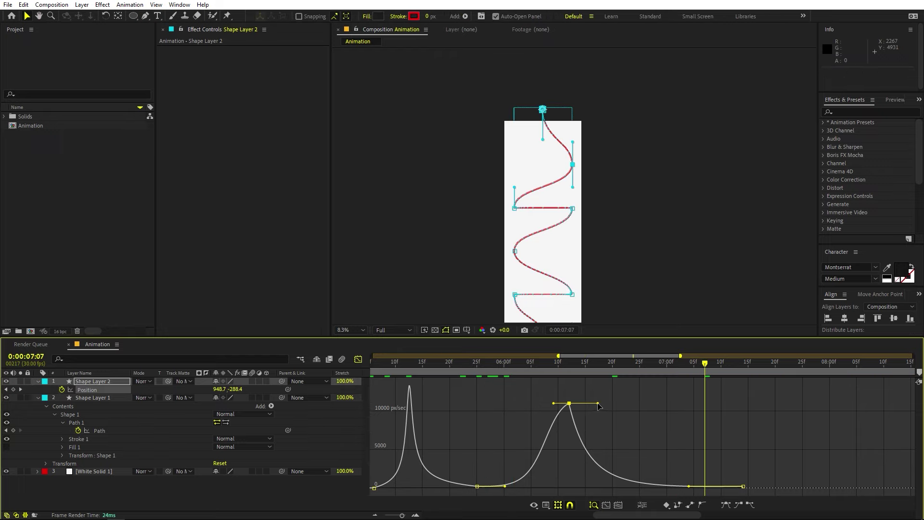
Lengthen the eighth position keyframe's outgoing ease to about 30% influence and move the last keyframe to about 0:00:07:17, previewing the exit.
drag(612, 407, 624, 407)
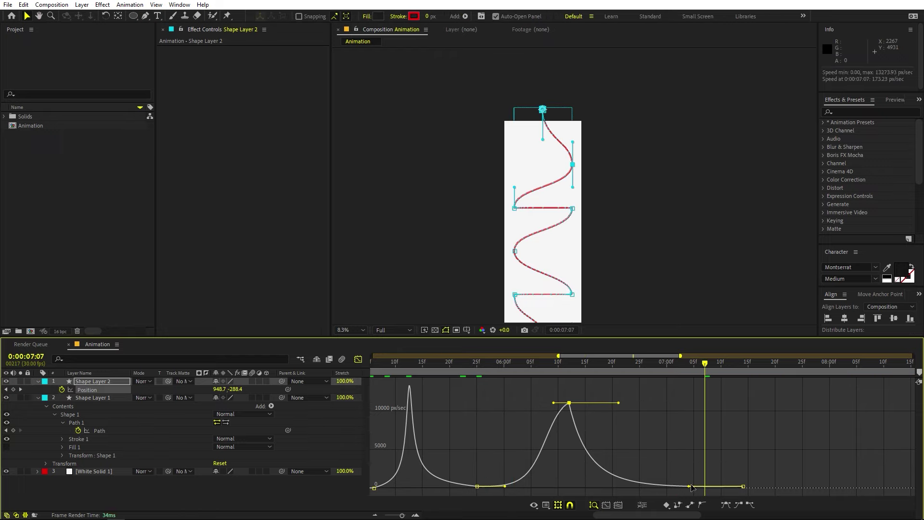
drag(691, 487, 759, 487)
drag(536, 365, 504, 366)
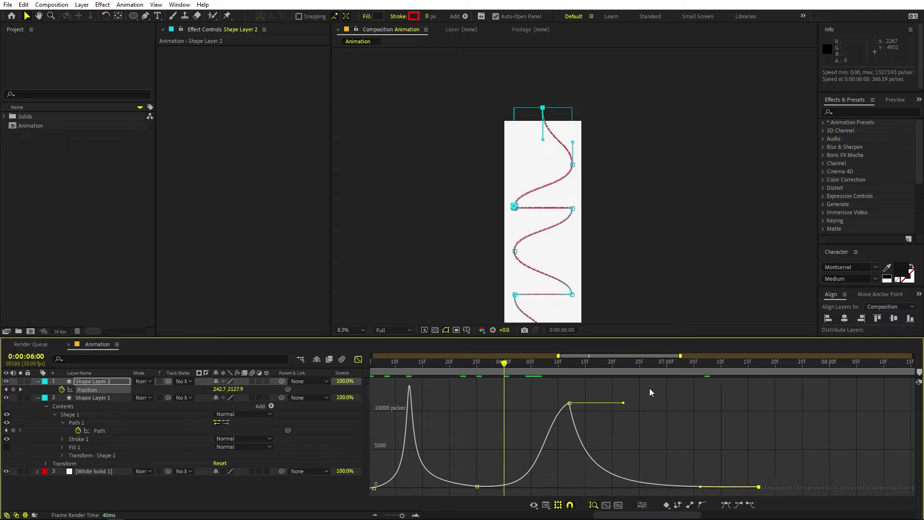
key(space)
key(space)
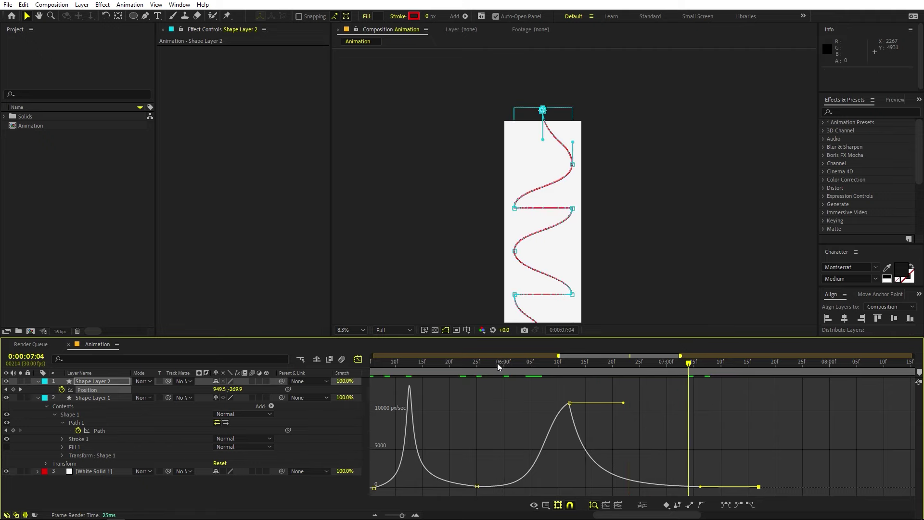
Fit the whole composition and timeline in view and preview the complete circle animation from 0:00:00:00.
click(497, 363)
key(semicolon)
click(356, 330)
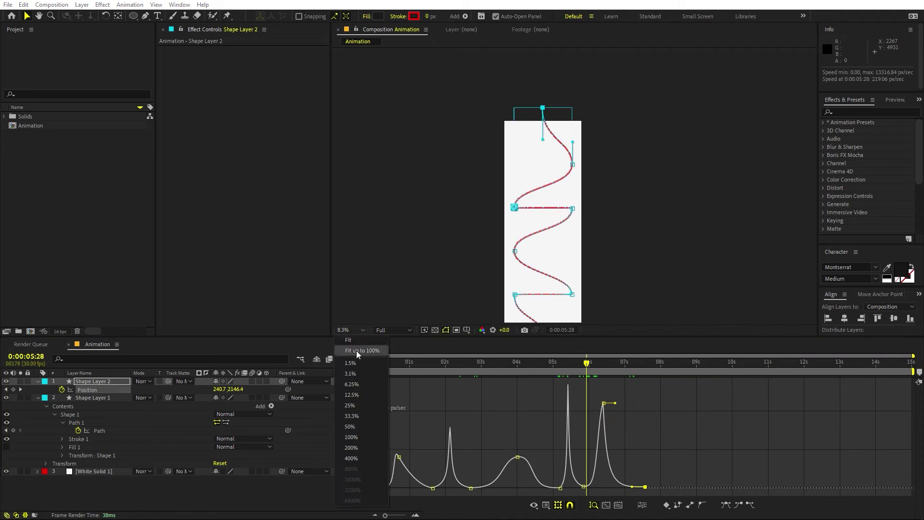
click(356, 350)
click(550, 380)
key(Home)
key(space)
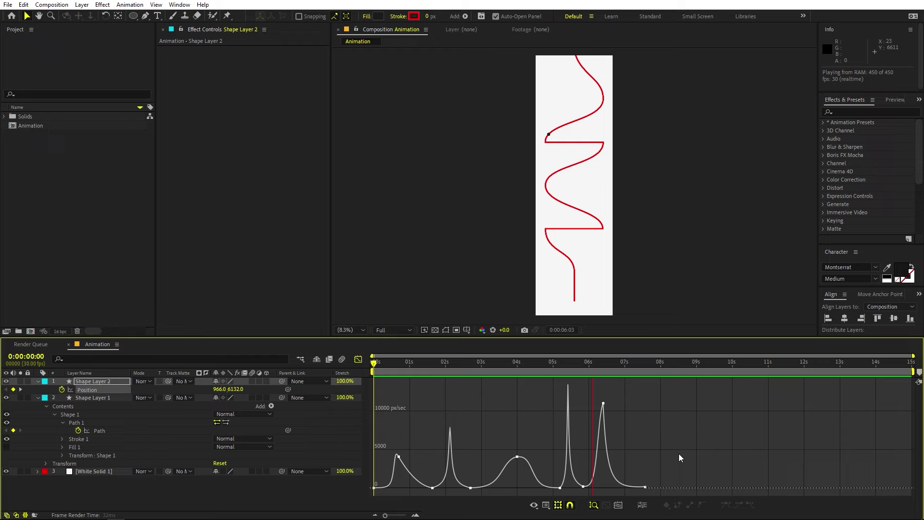
mouse_move(640, 378)
mouse_down()
mouse_move(394, 388)
mouse_move(641, 396)
mouse_up()
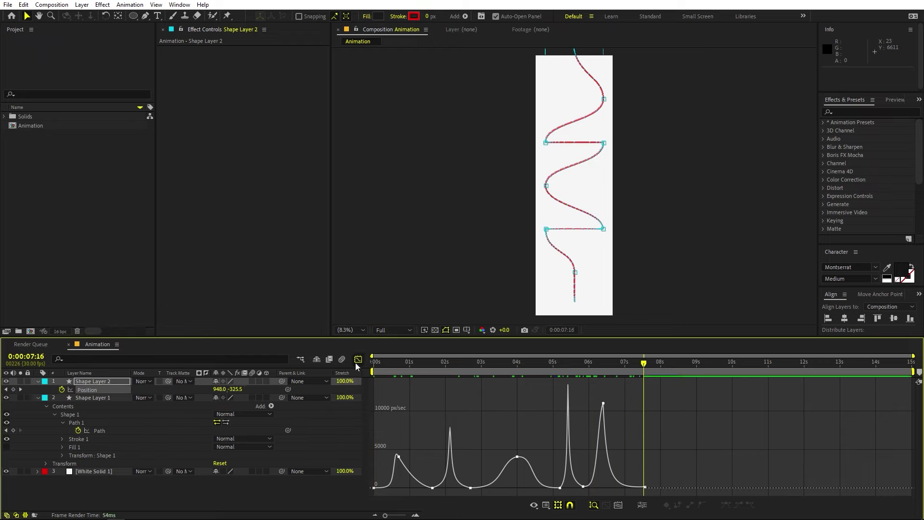
Return from the speed graph to the layer bars at 0:00:00:00 and add Trim Paths to Shape Layer 1.
click(358, 359)
drag(457, 365, 373, 366)
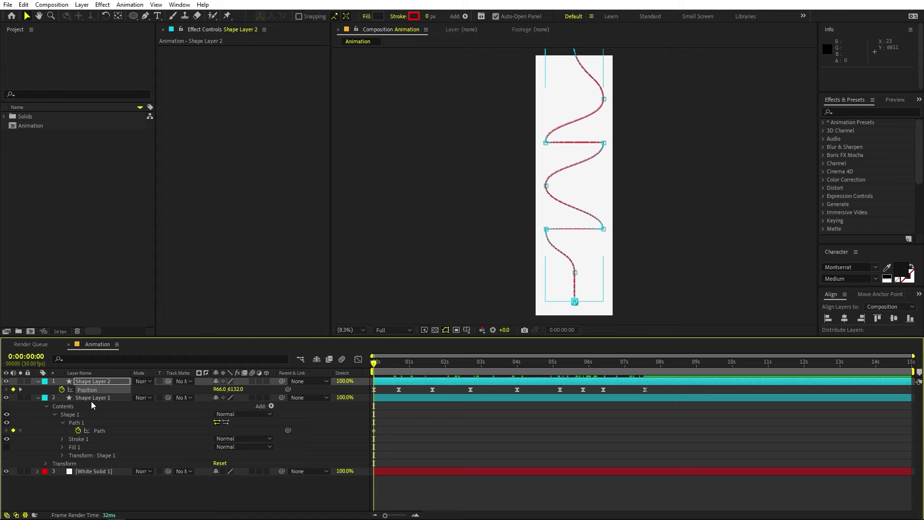
click(91, 399)
click(38, 397)
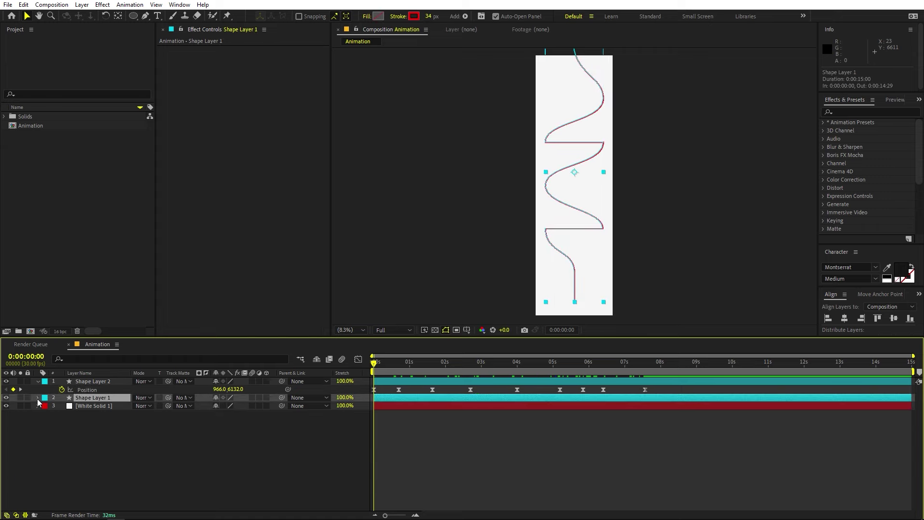
click(38, 398)
click(258, 412)
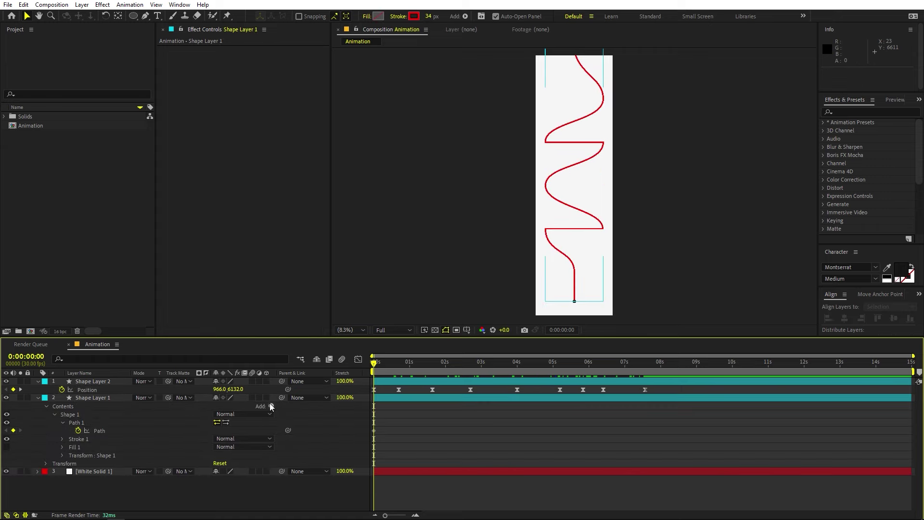
click(271, 406)
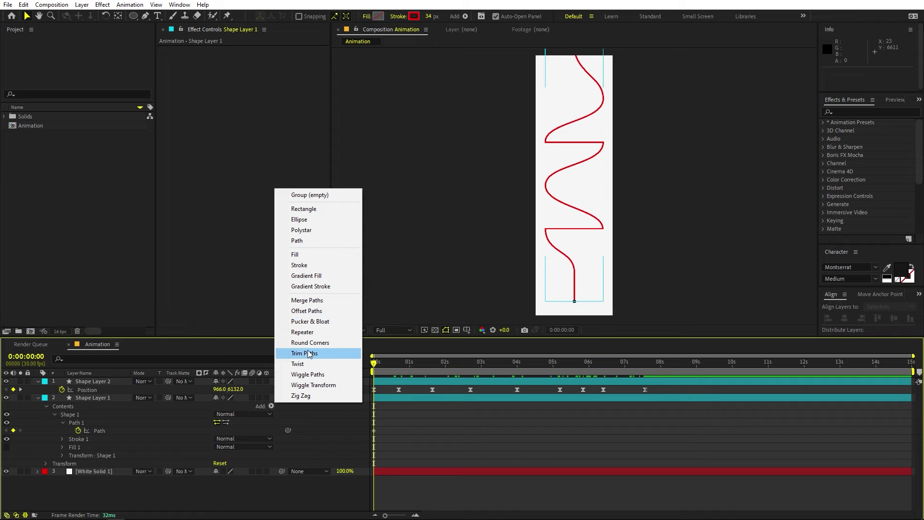
click(308, 354)
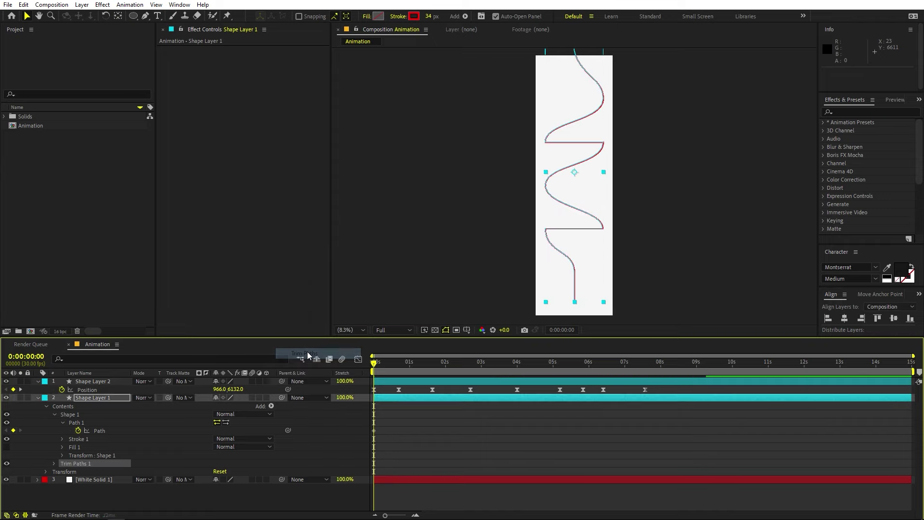
Set the End value of Trim Paths 1 on Shape Layer 1 to 0% at 0:00:00:00 and inspect the circle's starting point.
click(54, 463)
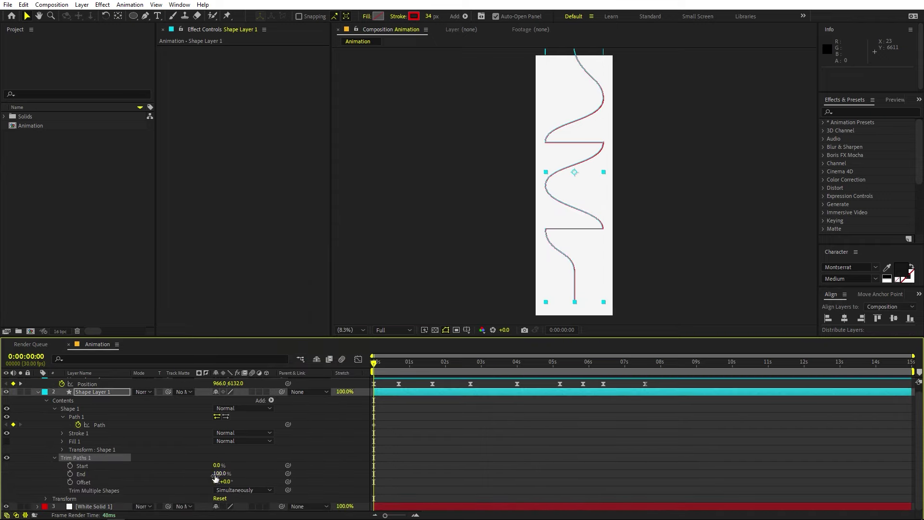
drag(221, 476, 172, 477)
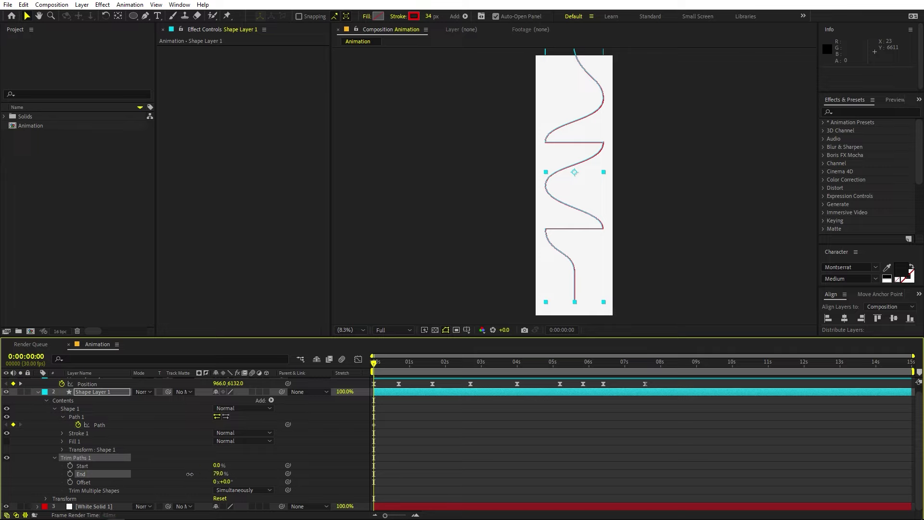
drag(403, 364, 185, 389)
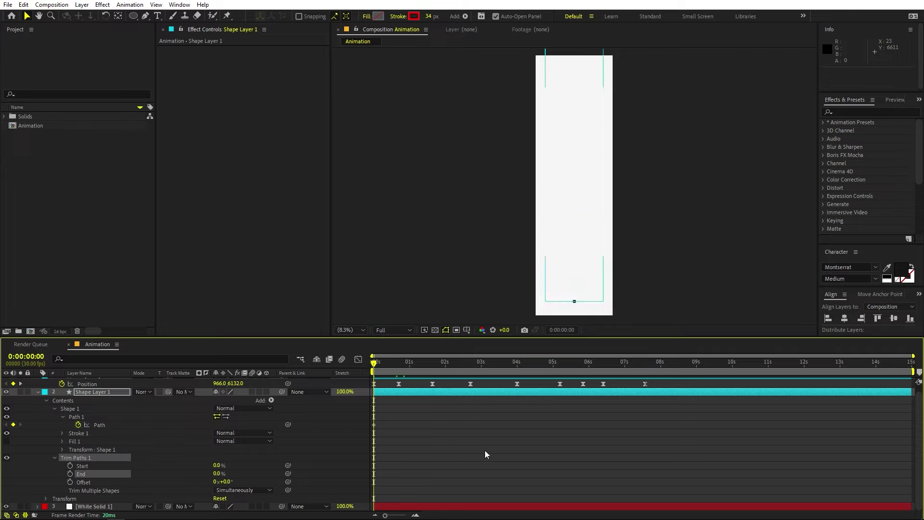
click(484, 450)
key(space)
drag(628, 277, 648, 219)
scroll(640, 231, up, 4)
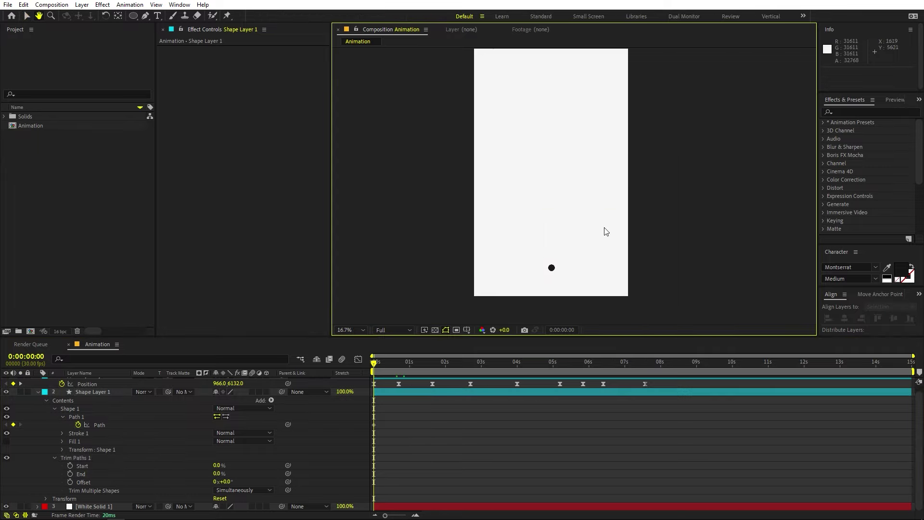
Start keyframing End of Trim Paths 1 at 0:00:00:00 and set End to 1.5% at 0:00:00:17 to reach the circle.
key(v)
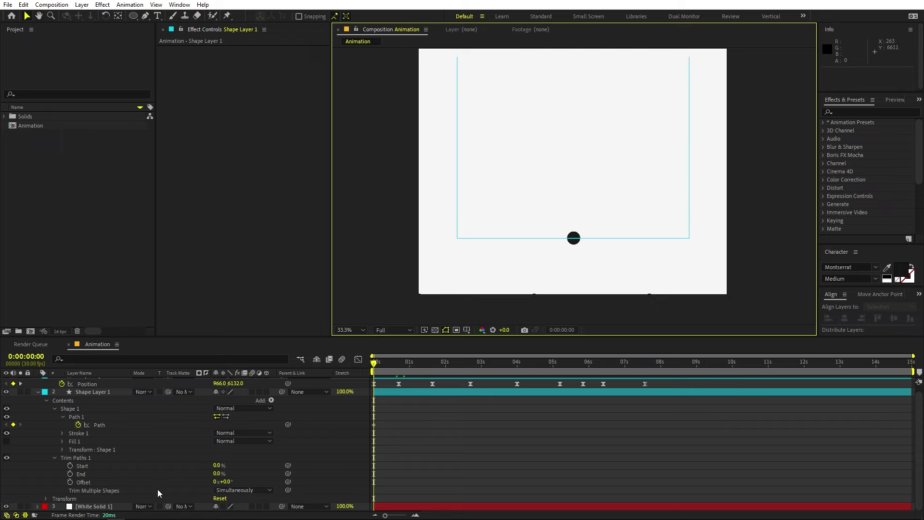
click(69, 474)
drag(385, 515, 398, 515)
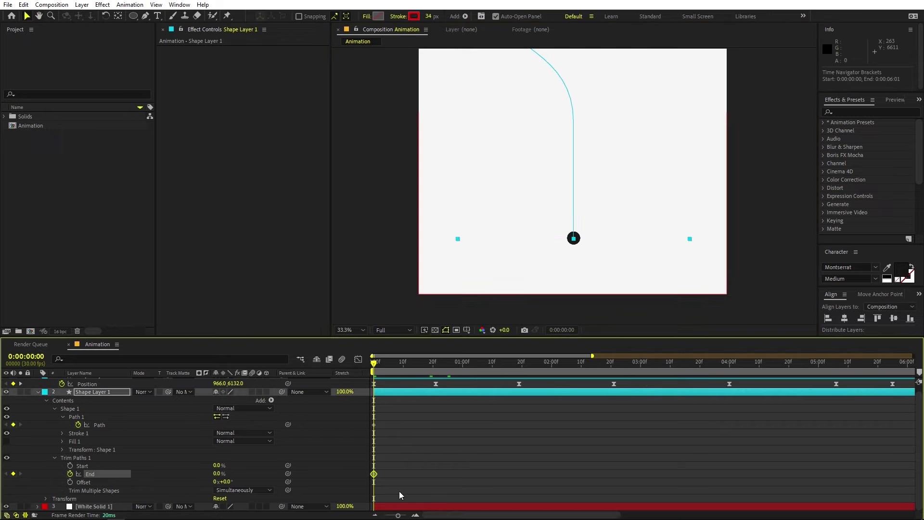
drag(376, 366, 423, 372)
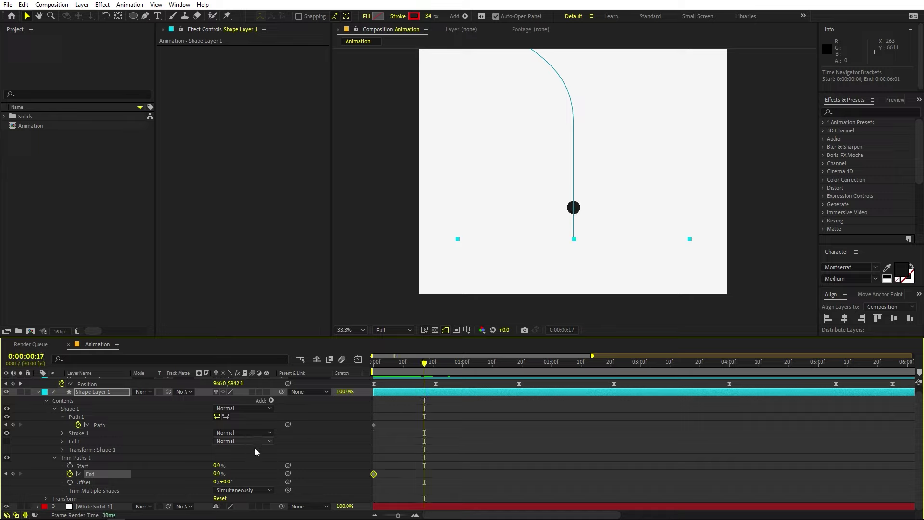
mouse_move(216, 473)
mouse_down()
mouse_move(229, 472)
mouse_move(221, 473)
mouse_up()
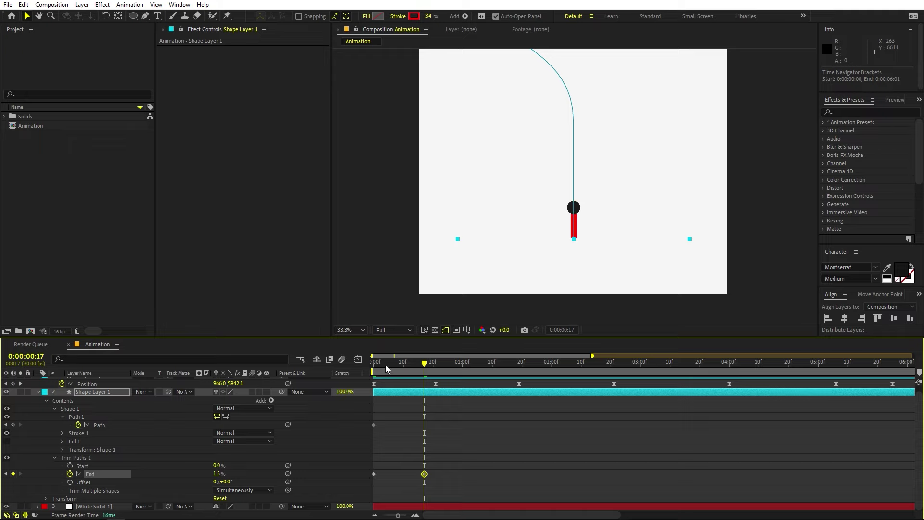
Add End keyframes matching the circle at 0:00:00:08 and 0:00:00:12, and set End to 5.8% at 0:00:00:21.
drag(379, 371, 397, 374)
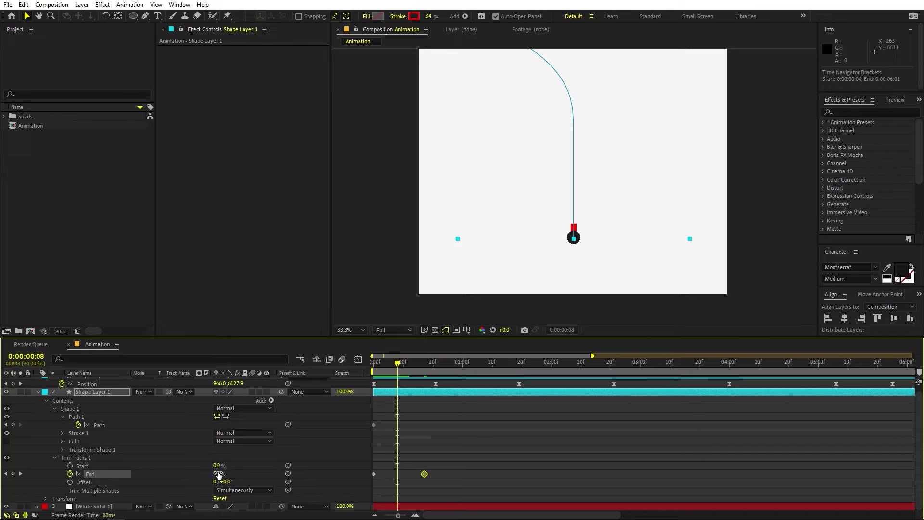
drag(218, 474, 213, 473)
mouse_move(398, 367)
mouse_down()
mouse_move(417, 369)
mouse_move(379, 371)
mouse_move(410, 373)
mouse_up()
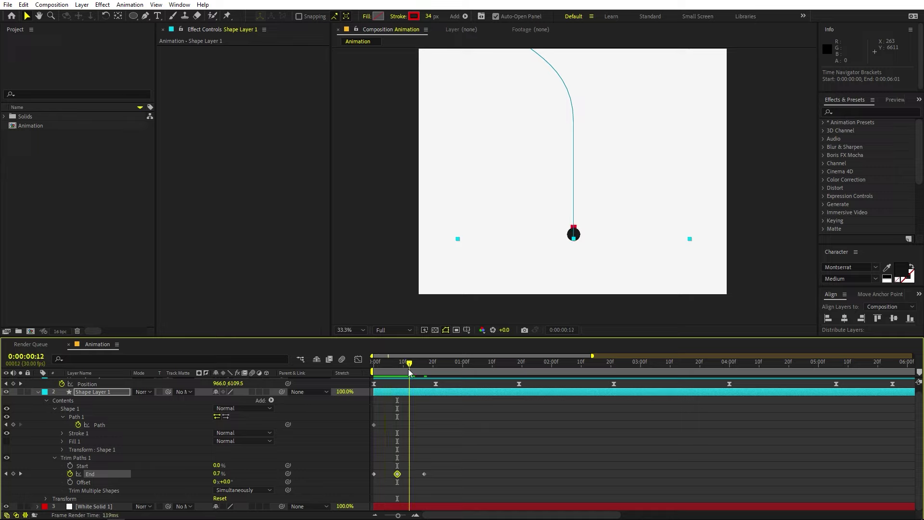
drag(214, 473, 211, 473)
drag(415, 366, 436, 367)
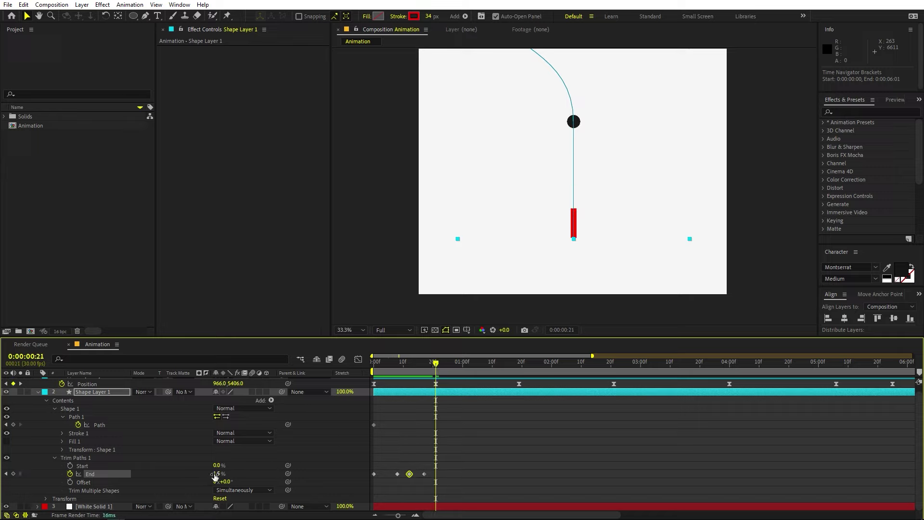
drag(215, 474, 235, 472)
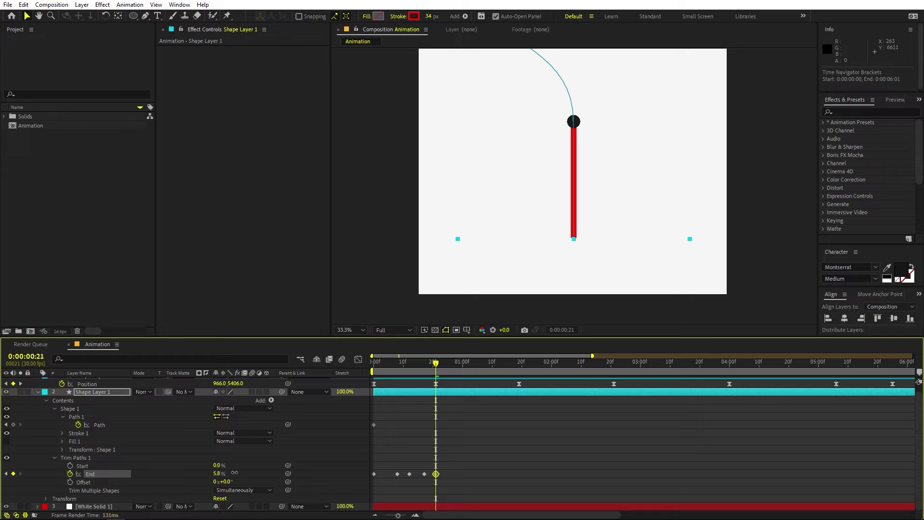
Extend the red line to the circle with End at 9.5% at 0:00:00:25 and 17.3% at 0:00:01:19.
mouse_move(437, 368)
mouse_down()
mouse_move(422, 370)
mouse_move(449, 371)
mouse_up()
key(h)
drag(496, 168, 519, 248)
key(v)
drag(215, 475, 232, 473)
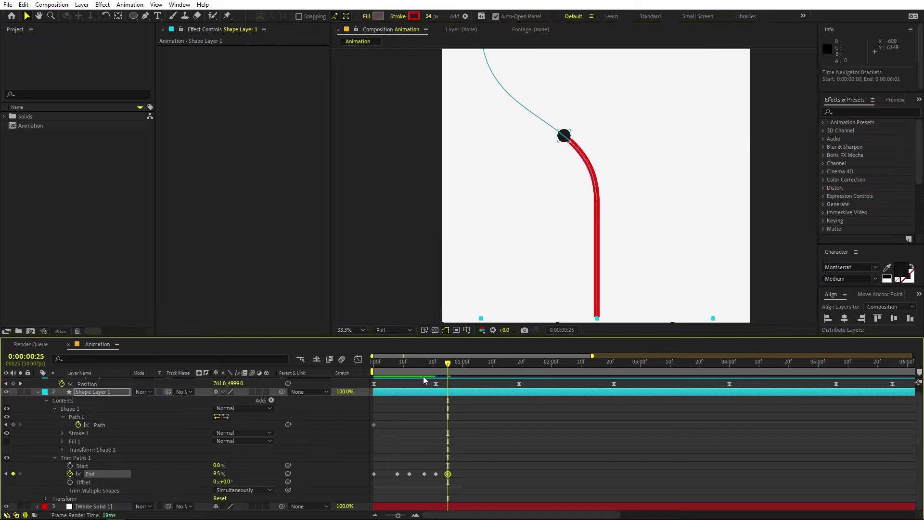
mouse_move(447, 367)
mouse_down()
mouse_move(436, 368)
mouse_move(527, 374)
mouse_up()
drag(522, 149, 549, 258)
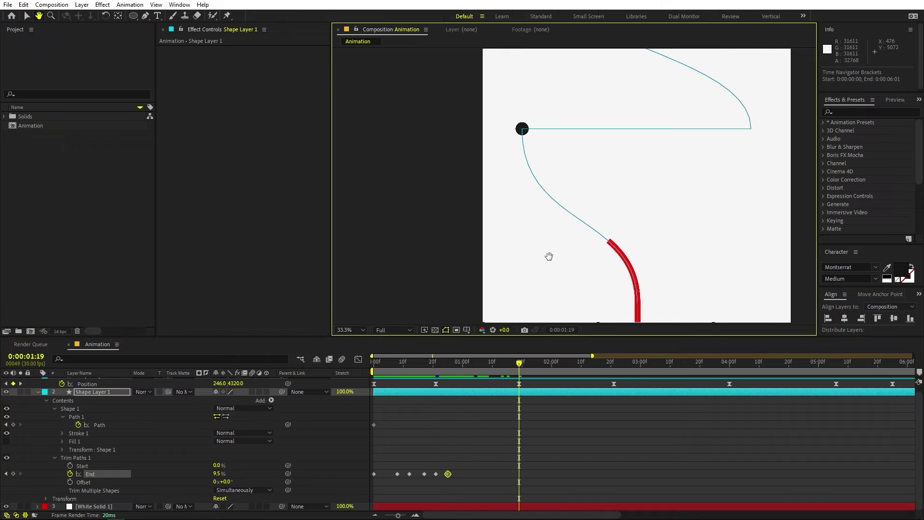
mouse_move(218, 473)
mouse_down()
mouse_move(260, 469)
mouse_move(243, 470)
mouse_move(252, 470)
mouse_up()
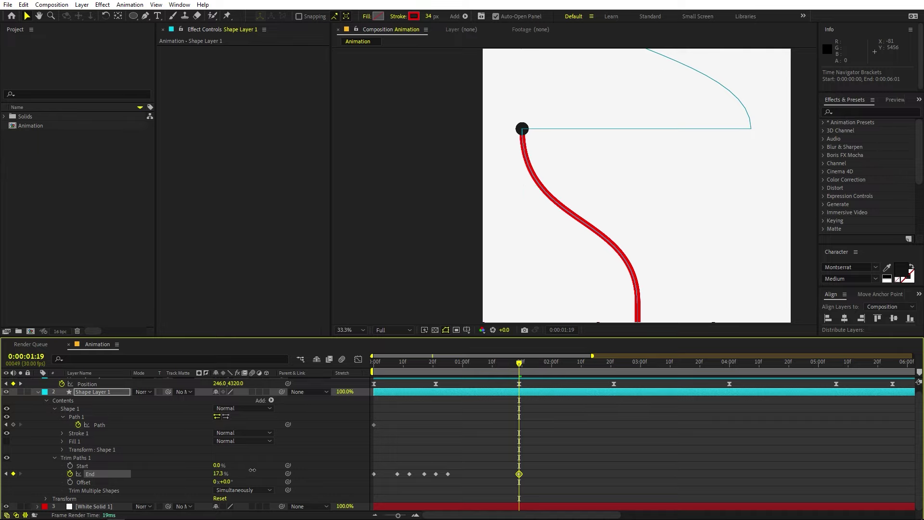
Add in-between End keyframes that match the circle, 16.1% at 0:00:01:09 and another at 0:00:01:02.
drag(520, 370, 488, 368)
mouse_move(216, 474)
mouse_down()
mouse_move(233, 470)
mouse_move(225, 473)
mouse_up()
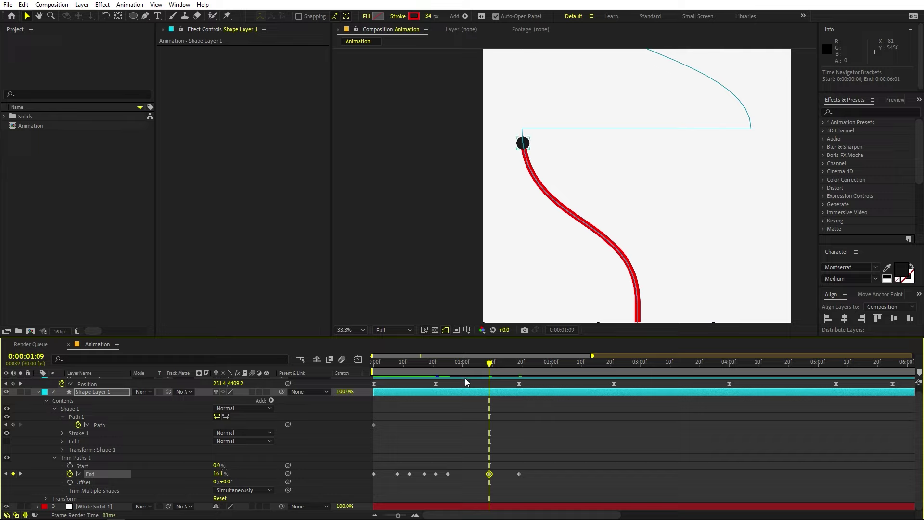
drag(473, 366, 469, 366)
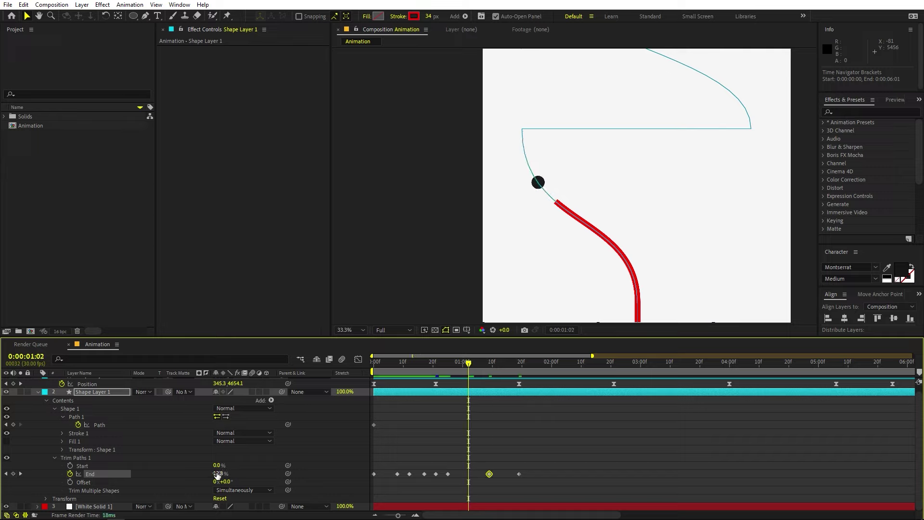
drag(217, 474, 226, 473)
Correct the line's tip with End keyframes at 0:00:00:28 and 0:00:01:05 and check the match through 0:00:01:19.
drag(445, 373, 456, 374)
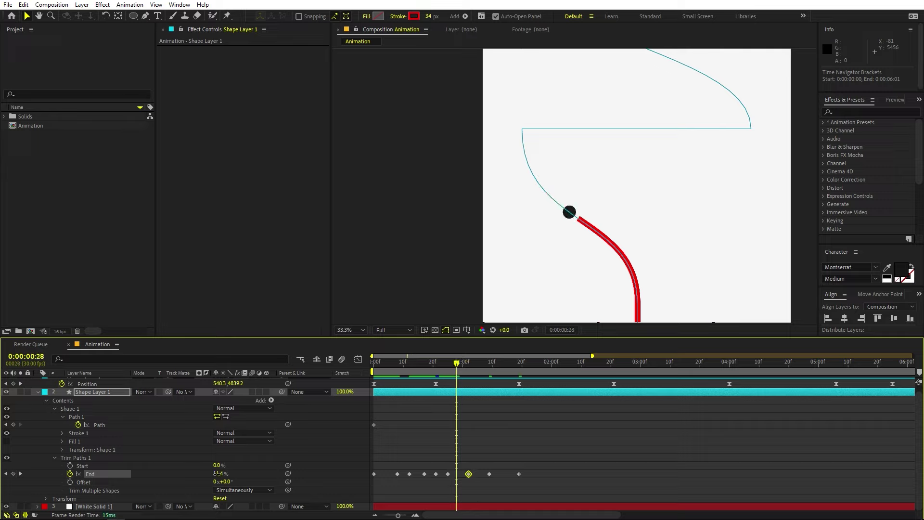
drag(217, 474, 221, 474)
drag(454, 365, 477, 365)
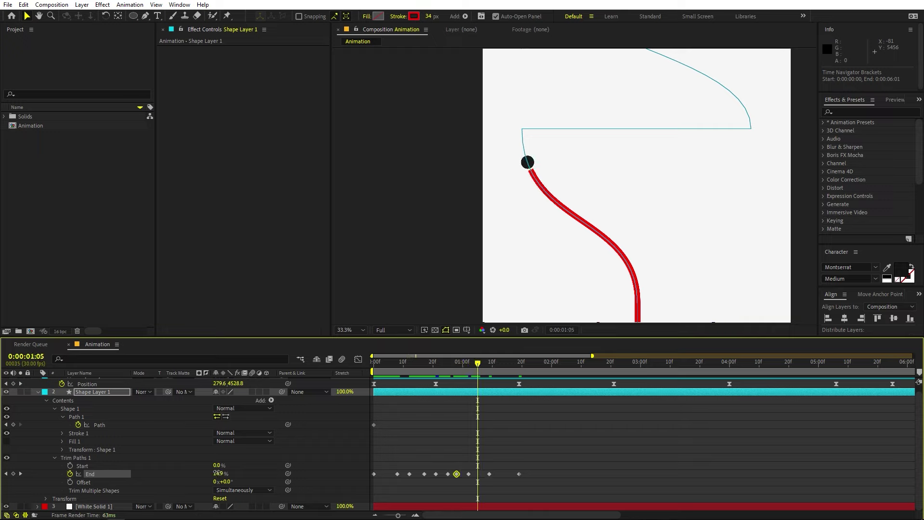
drag(217, 473, 218, 473)
drag(478, 364, 483, 362)
drag(492, 365, 521, 369)
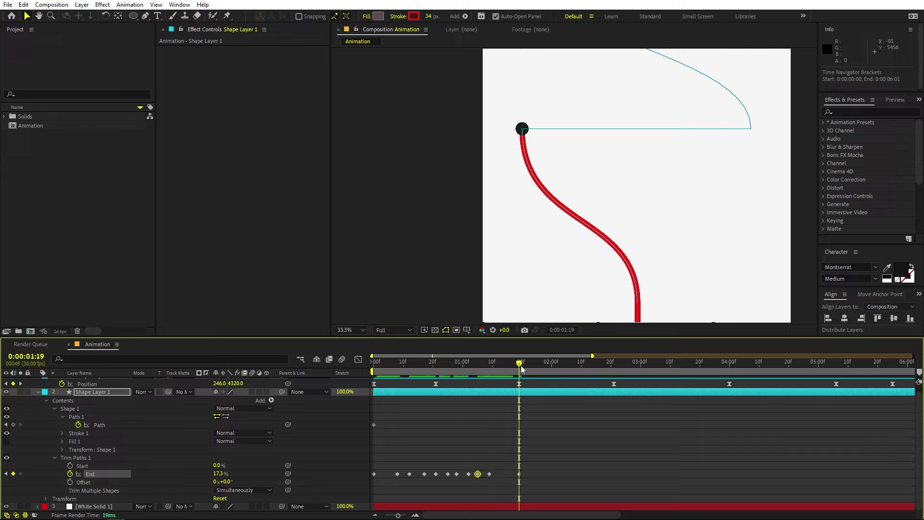
Animate Start of Trim Paths 1 from a 0% keyframe at 0:00:00:00 to 17.3% at 0:00:01:19.
click(526, 434)
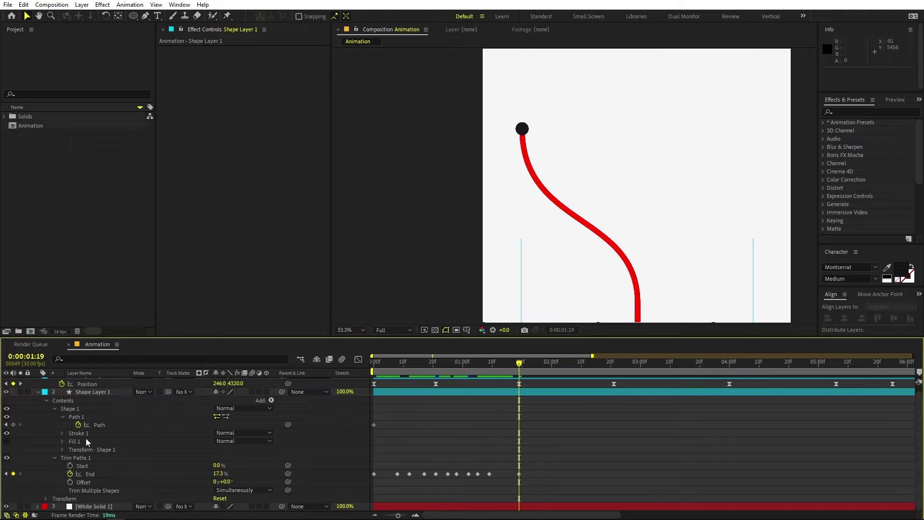
click(71, 464)
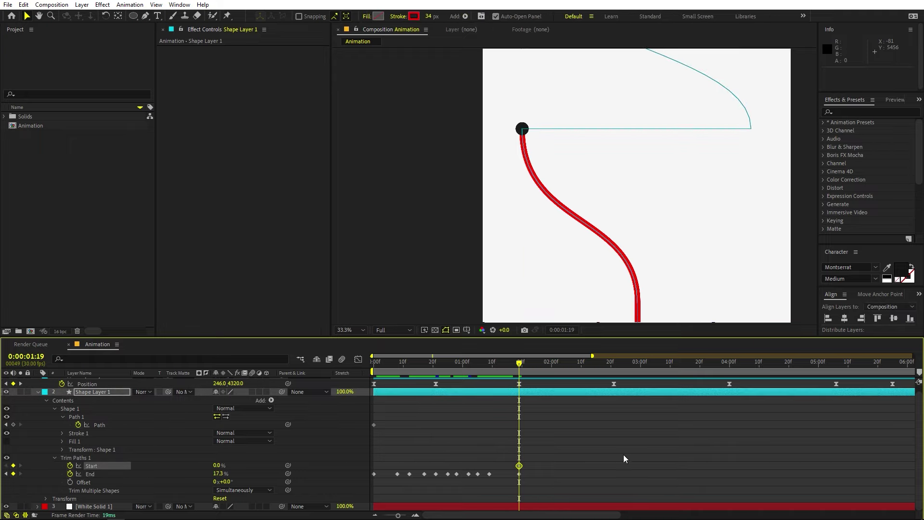
click(475, 455)
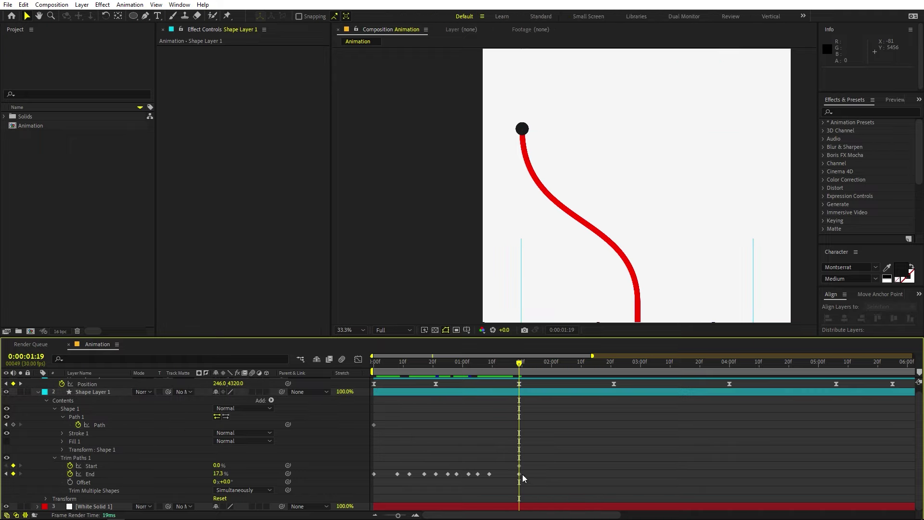
drag(519, 466, 374, 466)
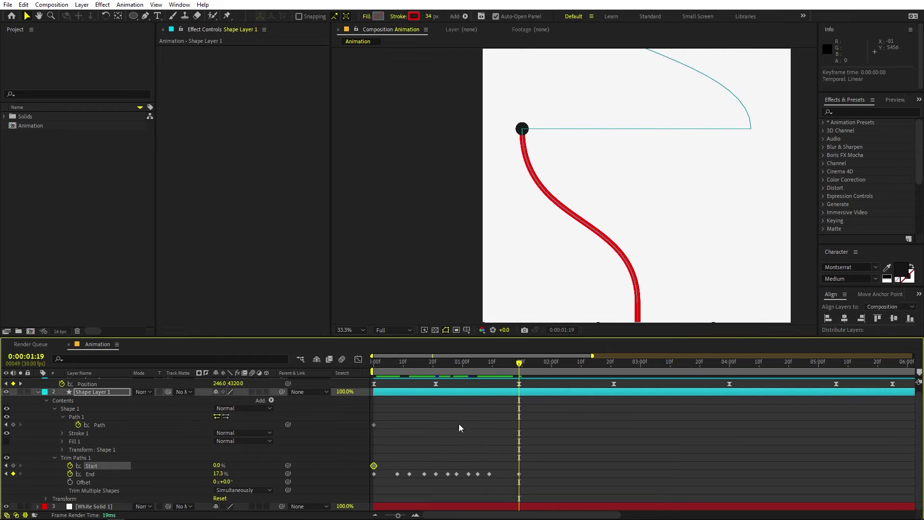
click(217, 473)
click(217, 465)
text(17.3)
key(Return)
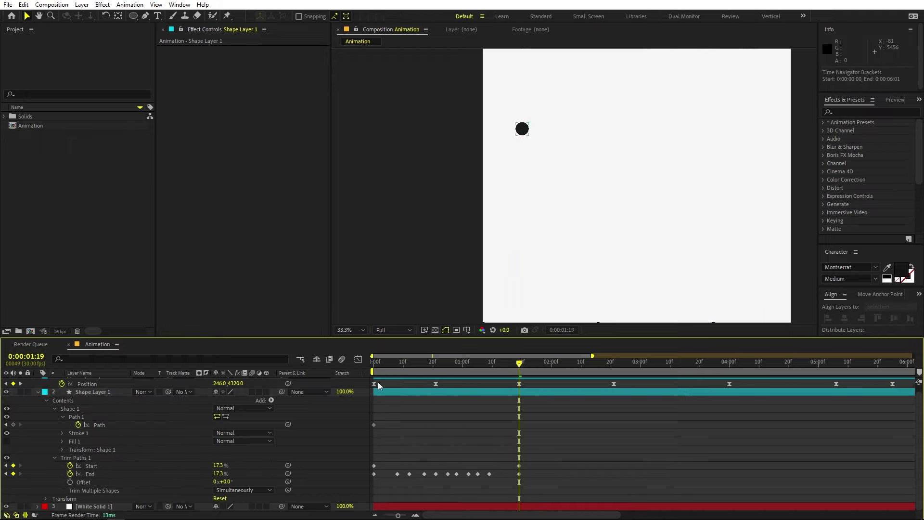
Easy-ease both Start keyframes and lengthen the first one's outgoing influence to mid-span, so the speed peaks at about 43%/sec.
key(Home)
drag(534, 468, 365, 467)
key(F9)
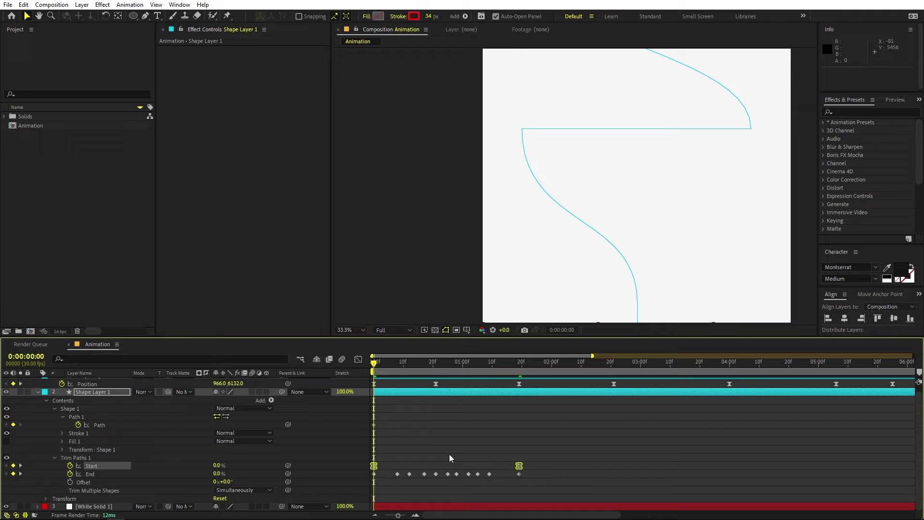
click(357, 360)
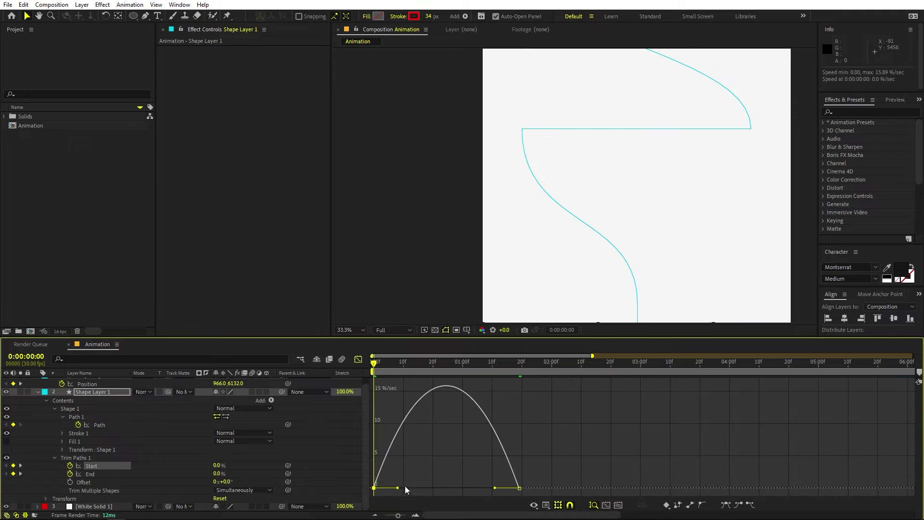
drag(398, 489, 446, 488)
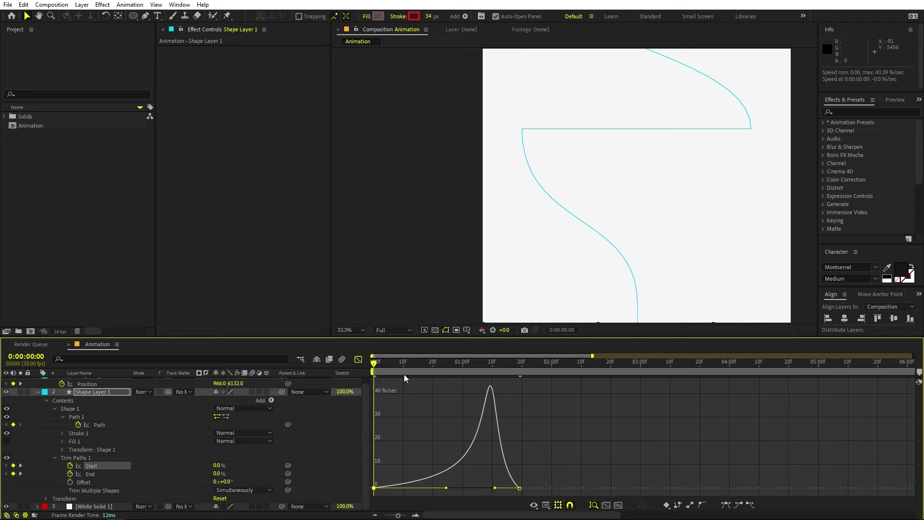
click(357, 358)
Preview the line following the circle from 0:00:00:00 and examine the end of the first stretch at 0:00:01:19.
drag(707, 211, 669, 128)
scroll(676, 159, down, 2)
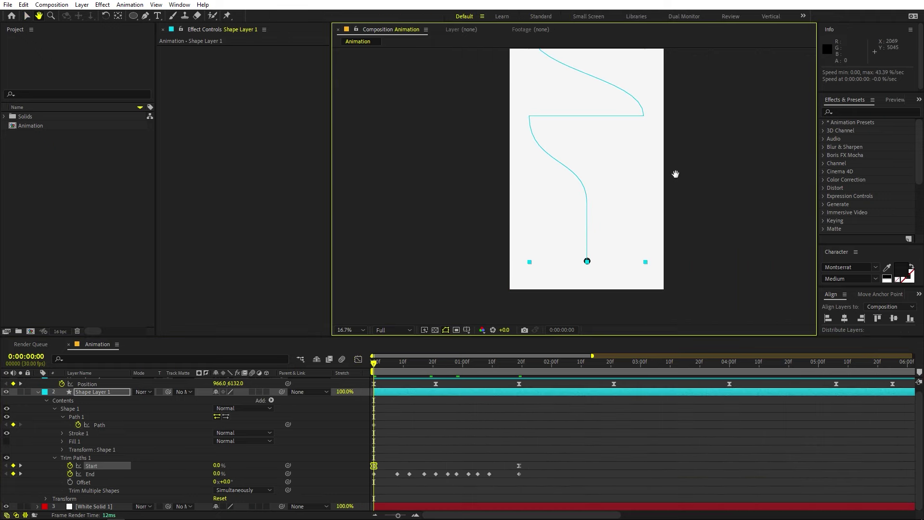
click(671, 414)
key(space)
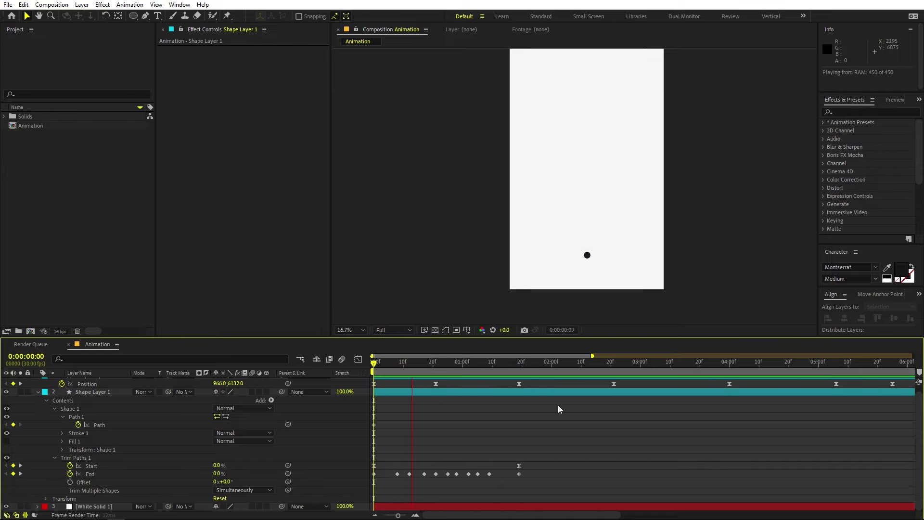
drag(550, 365, 517, 370)
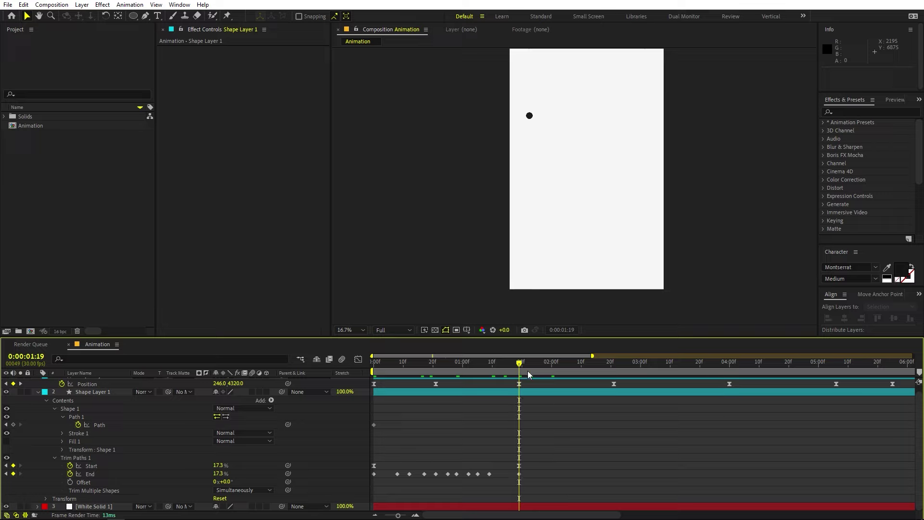
Extend the line along the horizontal stretch with End at 18.6% at 0:00:02:00 and a reduced End value at 0:00:01:27.
scroll(575, 273, up, 2)
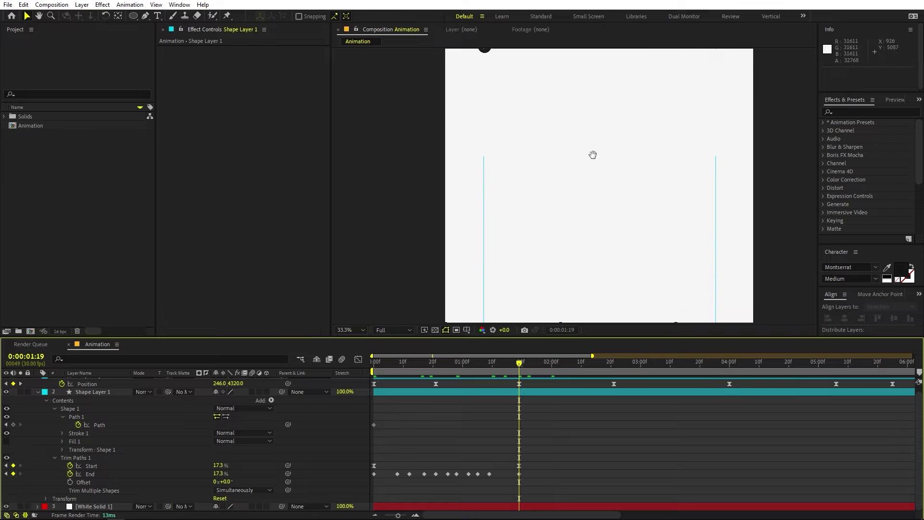
drag(592, 154, 546, 244)
key(v)
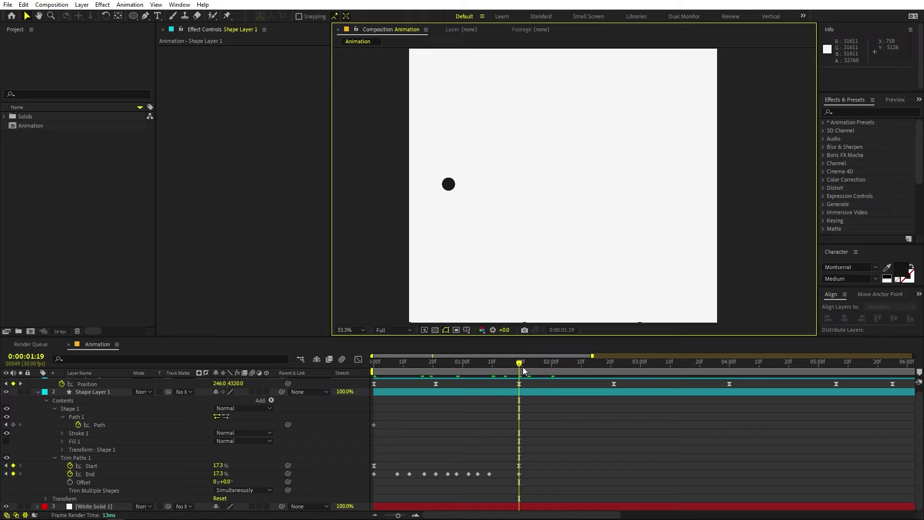
drag(523, 370, 552, 368)
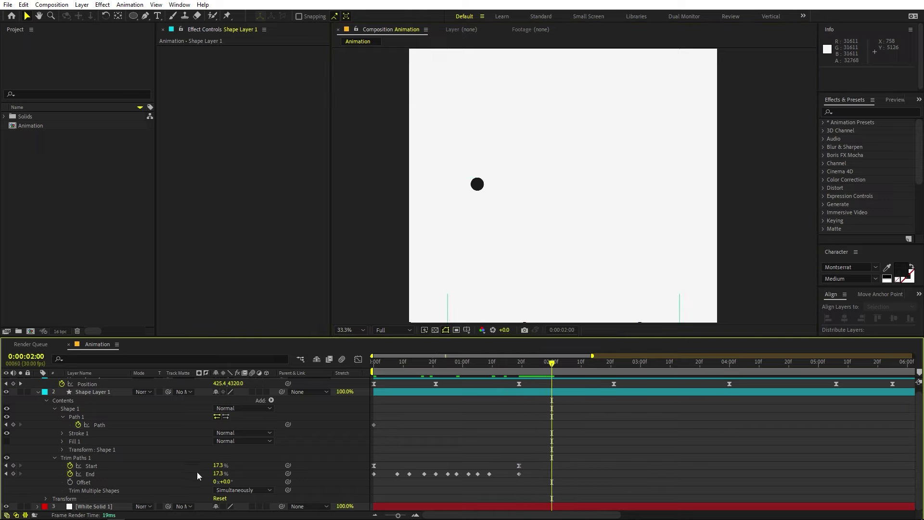
drag(219, 474, 223, 474)
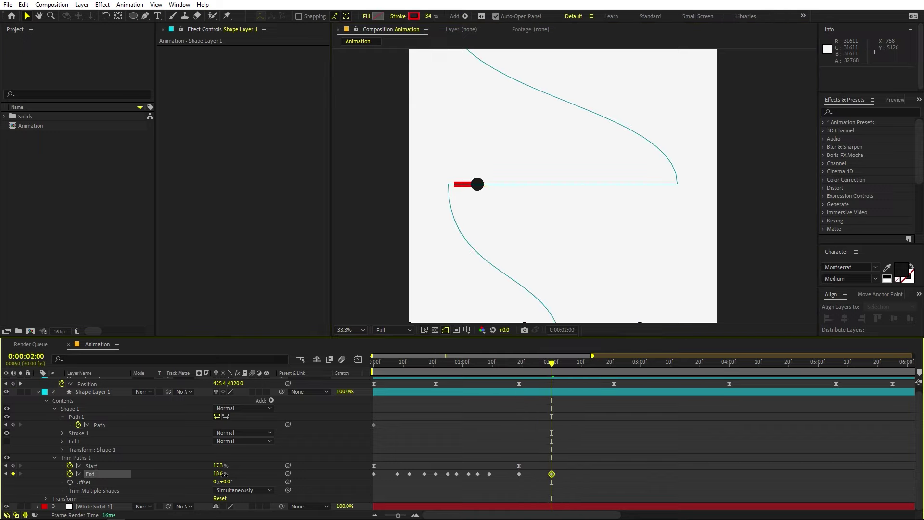
drag(550, 372, 542, 371)
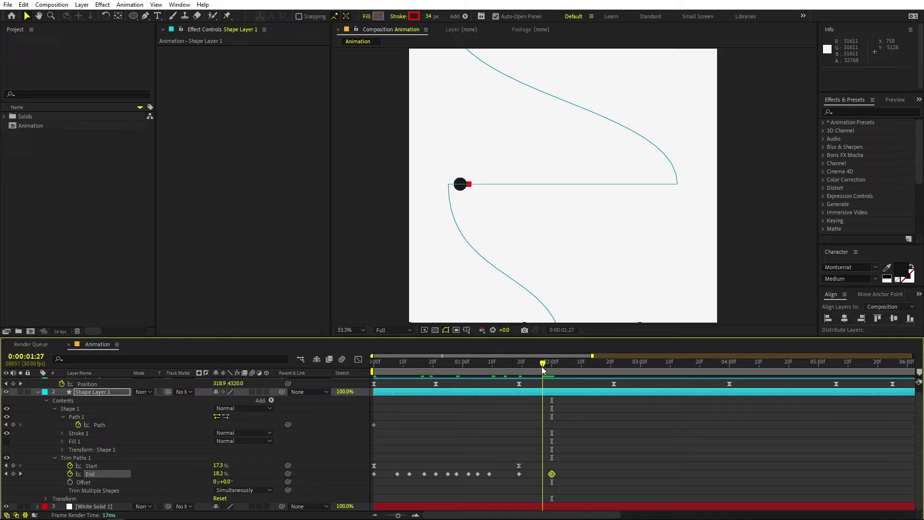
drag(221, 476, 215, 475)
Continue matching the line to the circle with End at 19.5% at 0:00:02:02 and 22.6% at 0:00:02:04.
drag(543, 365, 558, 368)
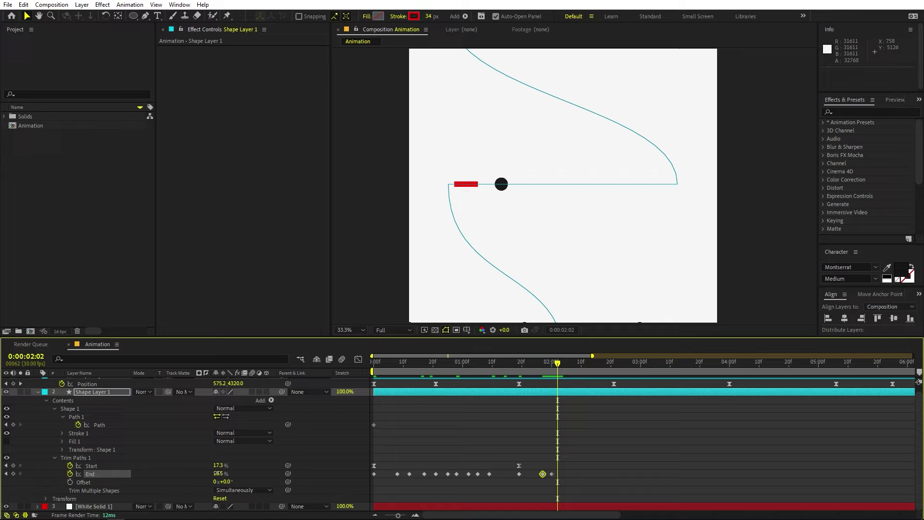
drag(218, 473, 222, 473)
drag(551, 366, 563, 367)
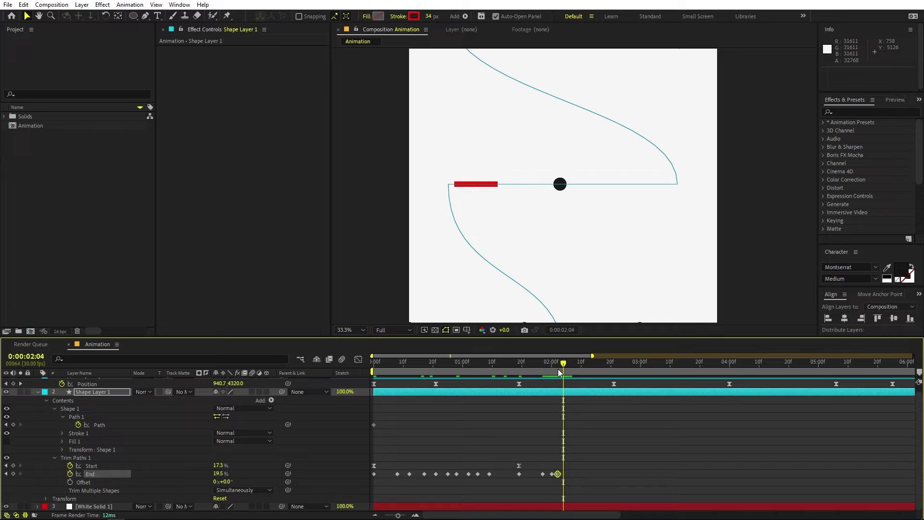
drag(224, 474, 238, 471)
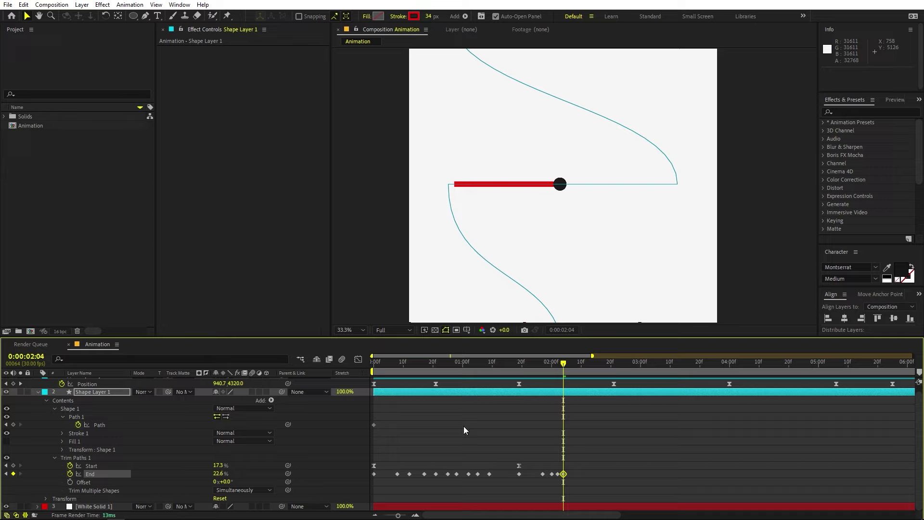
Extend the line to the corner with End at 27.5% at 0:00:02:10 and 28.8% at 0:00:02:21, correcting End between 0:00:02:04 and 0:00:02:10.
drag(564, 363, 581, 366)
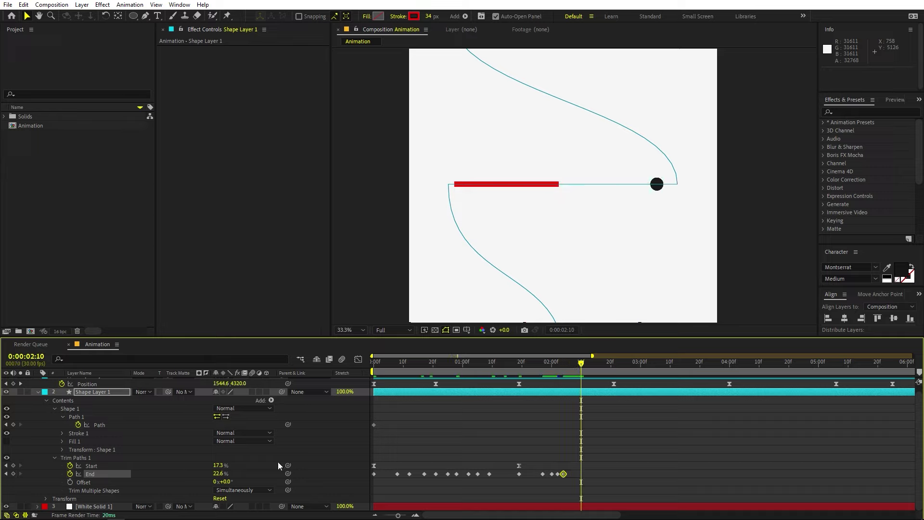
drag(220, 476, 245, 475)
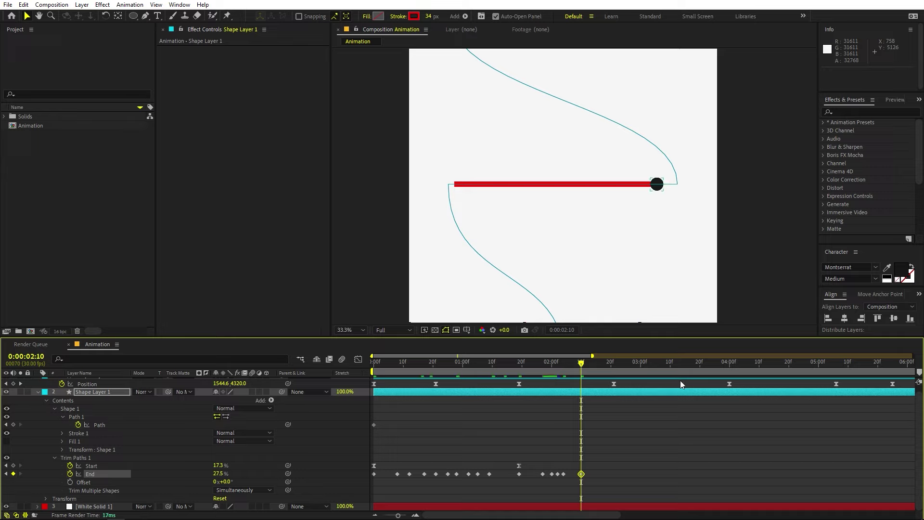
mouse_move(584, 371)
mouse_down()
mouse_move(550, 372)
mouse_move(568, 376)
mouse_up()
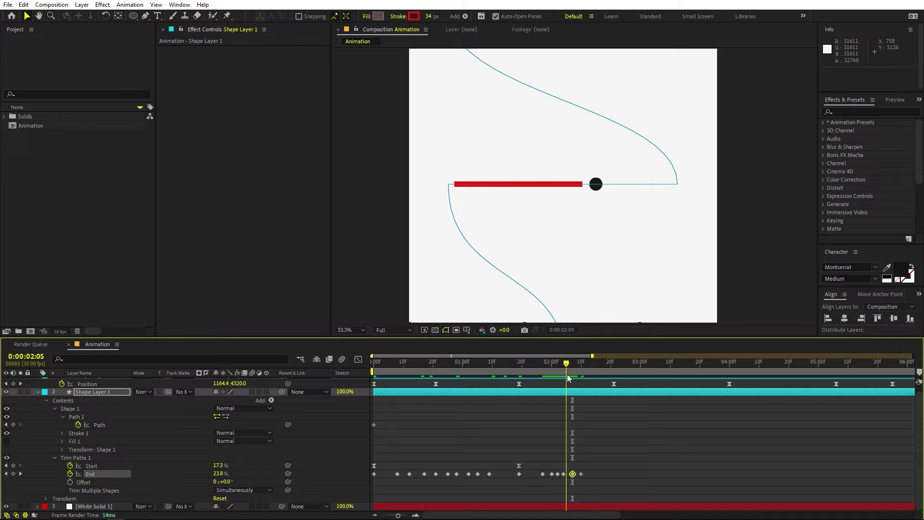
drag(219, 473, 216, 473)
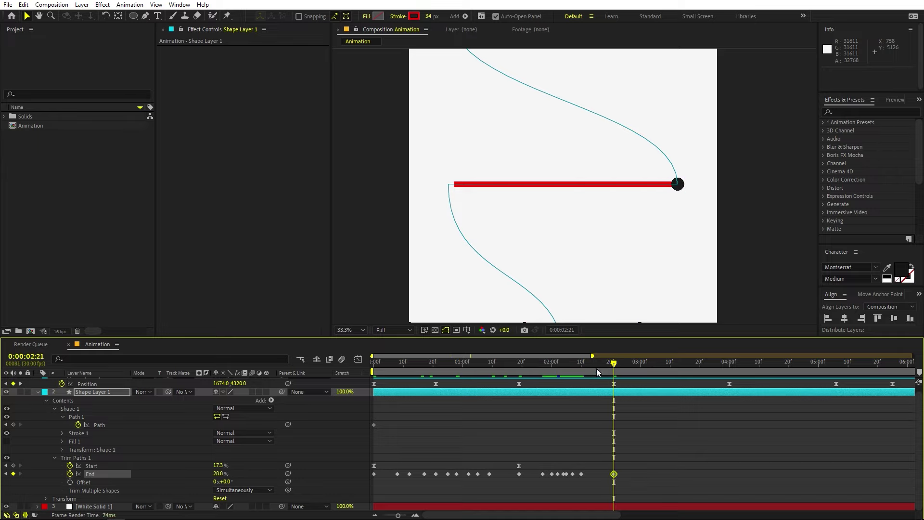
mouse_move(610, 364)
mouse_down()
mouse_move(584, 364)
mouse_move(614, 367)
mouse_up()
click(584, 445)
drag(496, 368, 621, 373)
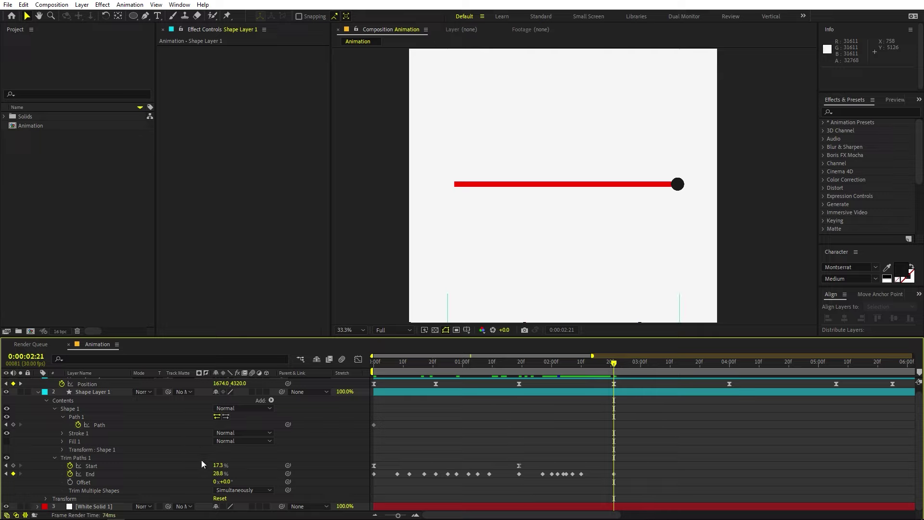
Copy the End value of 28.8% to Start at 0:00:02:21 so the horizontal line retracts fully at the corner.
click(221, 474)
key(ctrl+c)
click(222, 467)
key(ctrl+v)
click(266, 457)
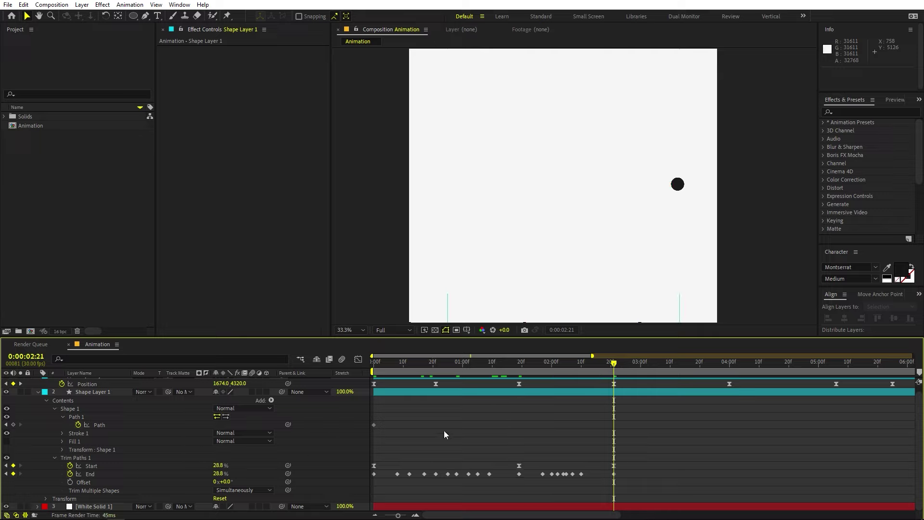
drag(520, 362, 546, 364)
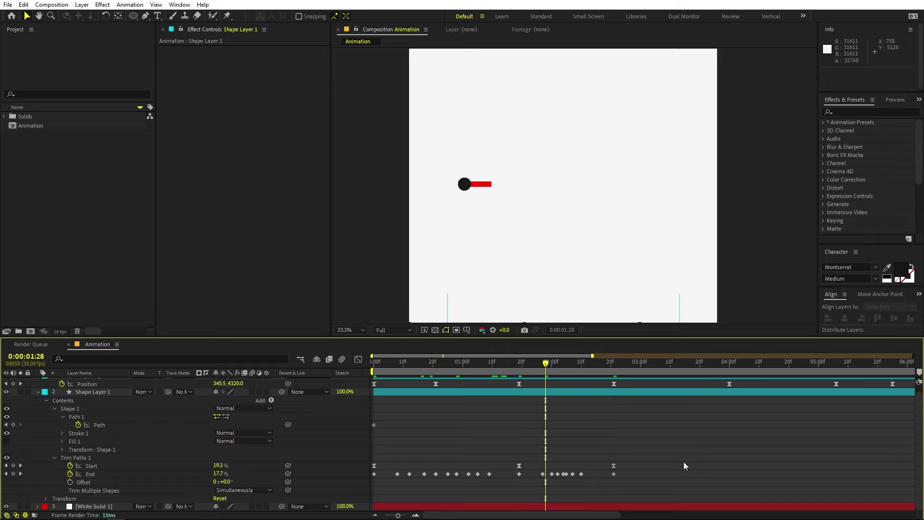
Lengthen the outgoing influence of the Start keyframe at 0:00:01:19 so the second speed curve peaks at about 43%/sec, and preview it.
drag(679, 463, 508, 468)
click(357, 359)
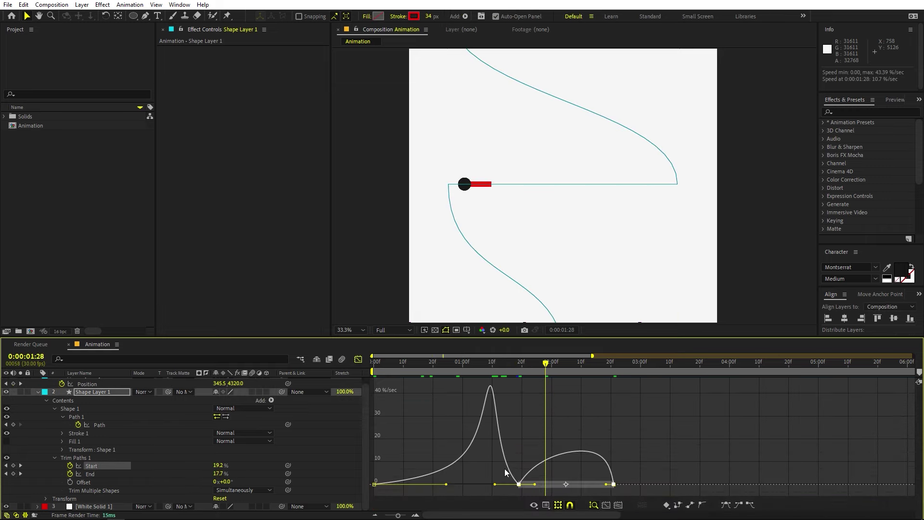
click(519, 484)
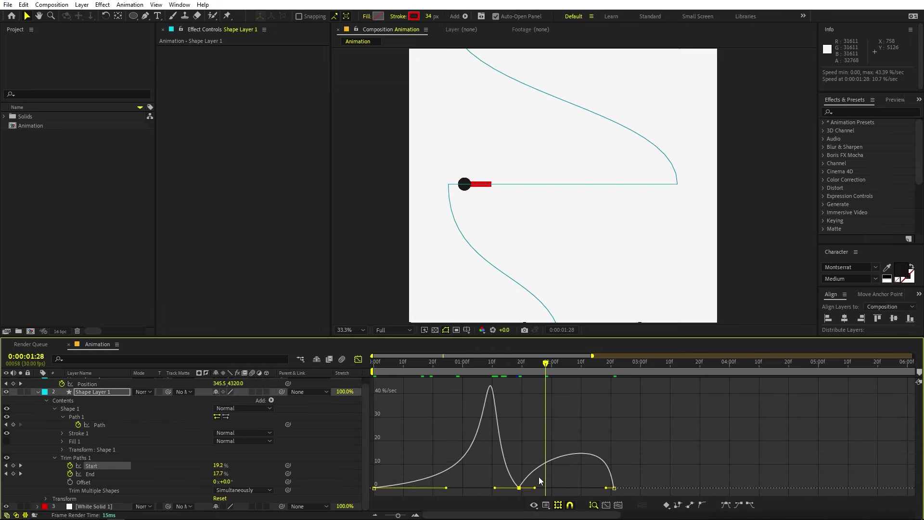
drag(536, 490, 602, 488)
key(space)
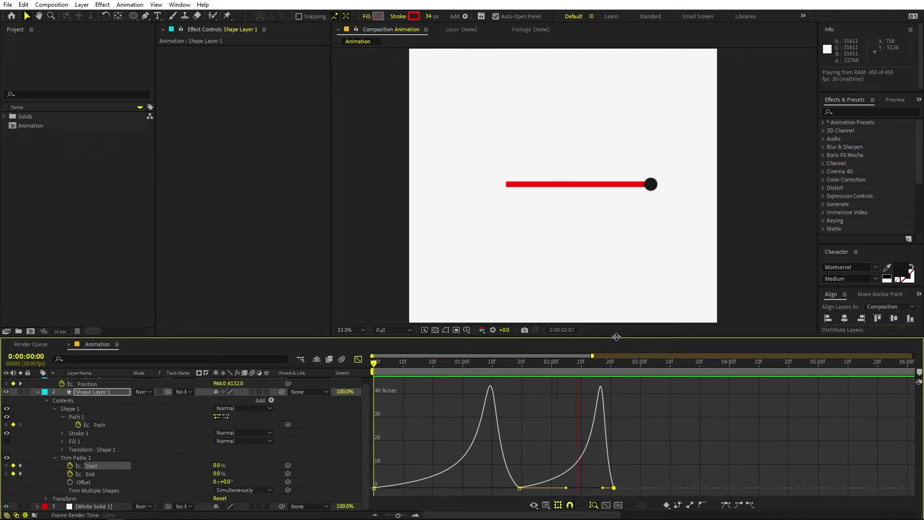
Keyframe the line's Start and End along the remaining path stretches, with End at 68.1% at 0:00:05:15 and 71.1% at 0:00:05:25.
drag(573, 364, 615, 369)
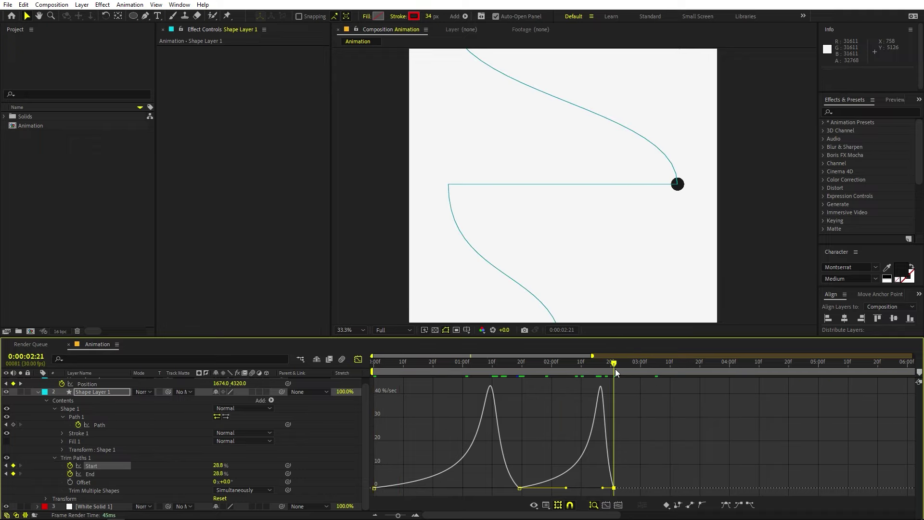
click(358, 359)
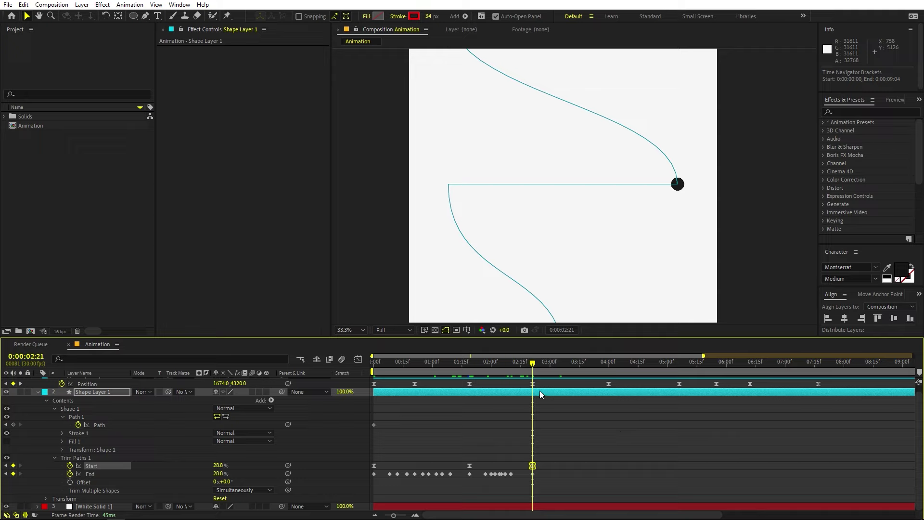
drag(536, 365, 587, 366)
key(h)
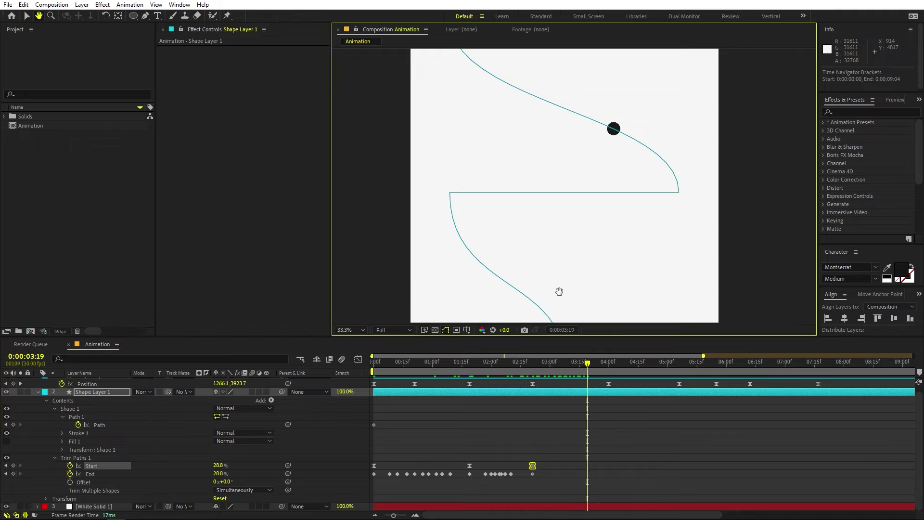
drag(557, 289, 563, 340)
key(v)
drag(597, 369, 734, 371)
scroll(617, 225, down, 4)
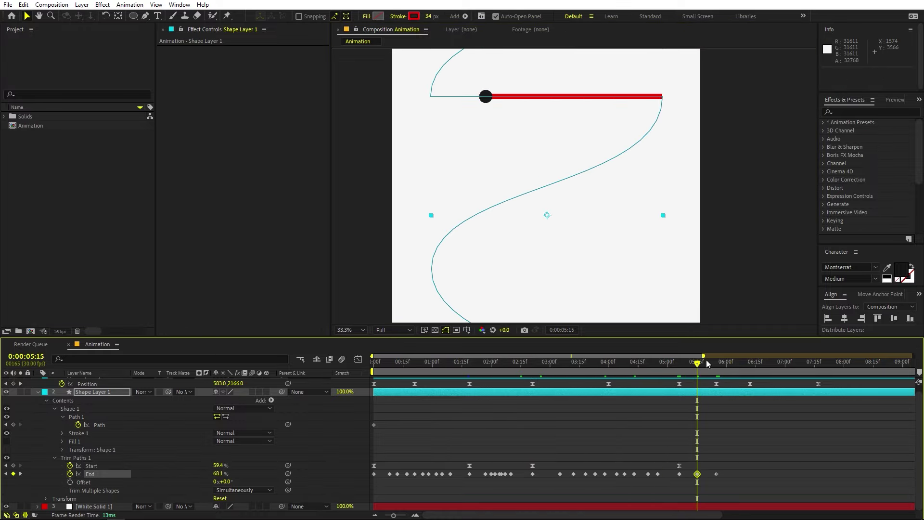
click(237, 443)
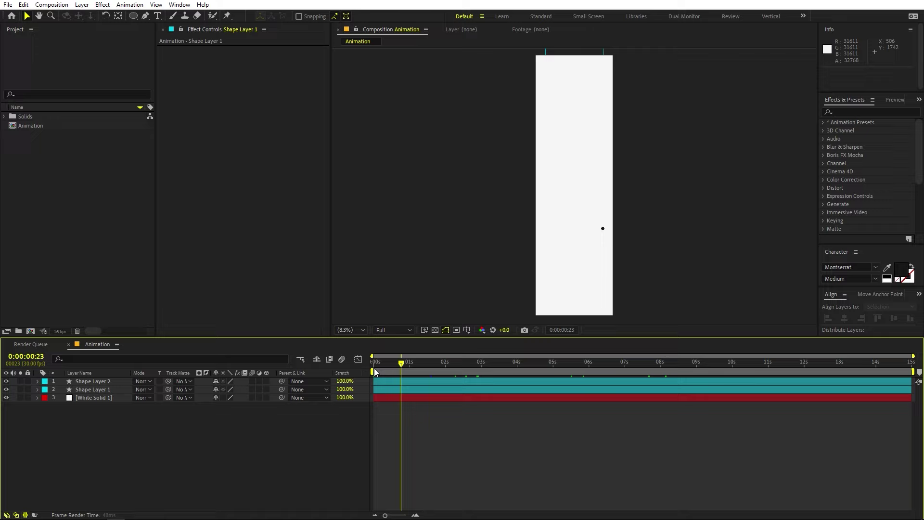
Preview the whole line and circle animation from 0:00:00:00.
click(375, 369)
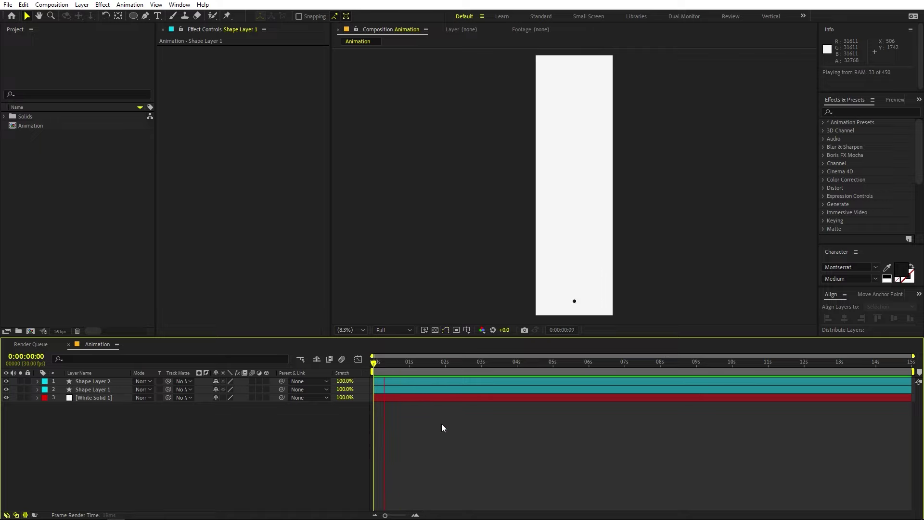
key(space)
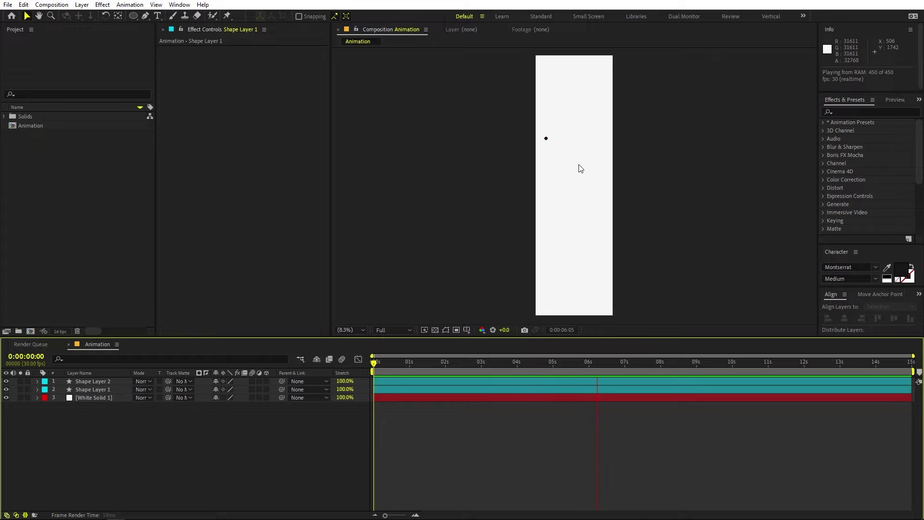
key(space)
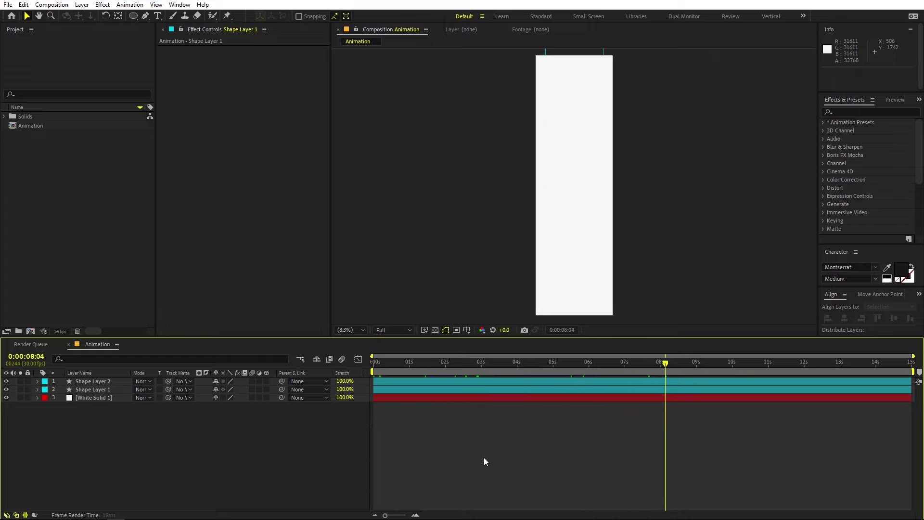
Set the red line's stroke width to 15 px, judging it close up at 0:00:01:00.
mouse_move(413, 373)
mouse_down()
mouse_move(435, 368)
mouse_move(410, 371)
mouse_up()
key(h)
scroll(625, 272, up, 2)
drag(579, 318, 601, 170)
scroll(586, 193, up, 2)
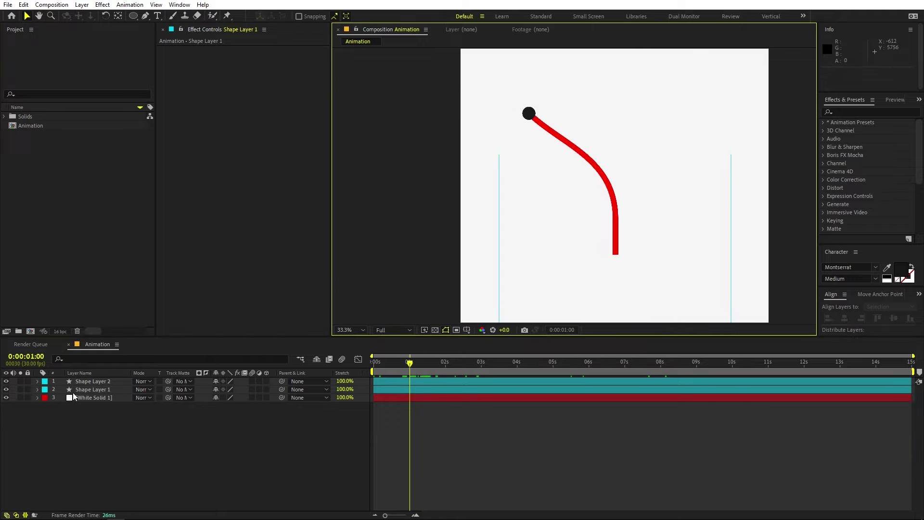
click(74, 391)
mouse_move(431, 18)
mouse_down()
mouse_move(287, 37)
mouse_move(337, 41)
mouse_up()
click(429, 16)
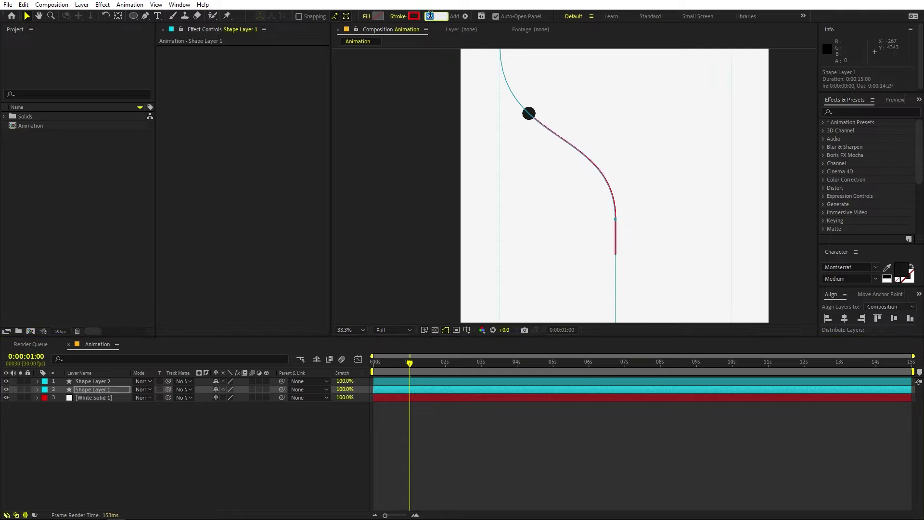
text(15)
key(Return)
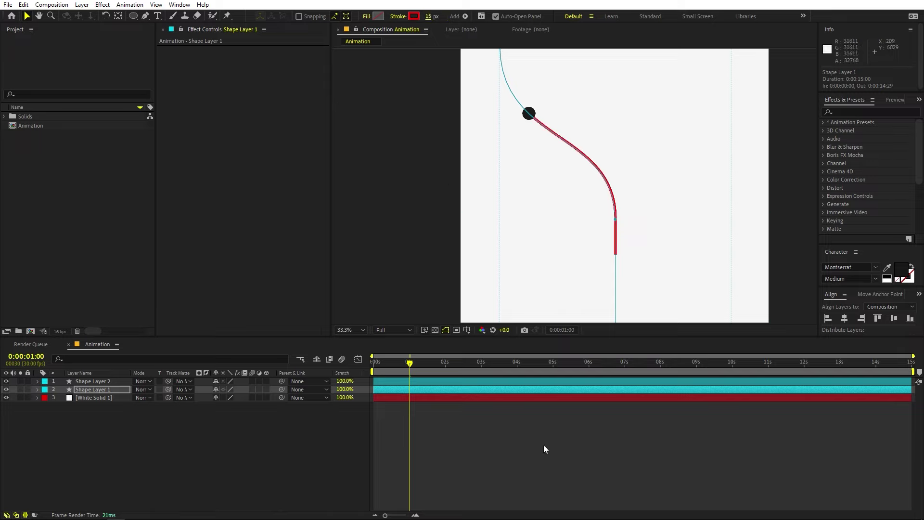
click(544, 448)
Open the Taper settings of Stroke 1 inside Shape 1 on Shape Layer 1.
click(42, 391)
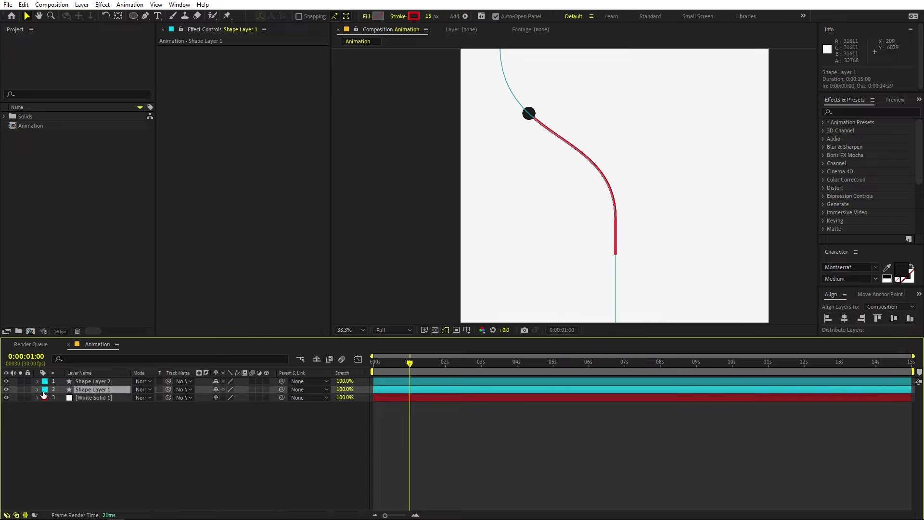
click(37, 390)
click(43, 398)
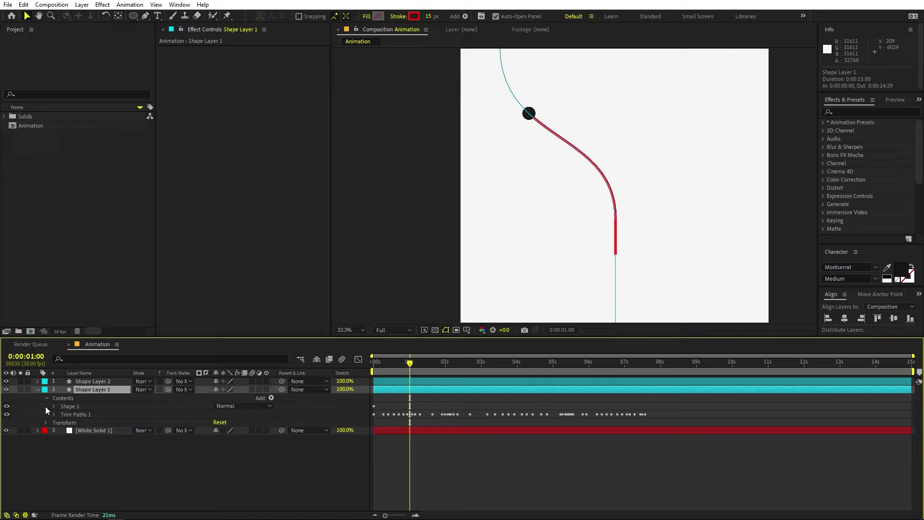
click(53, 413)
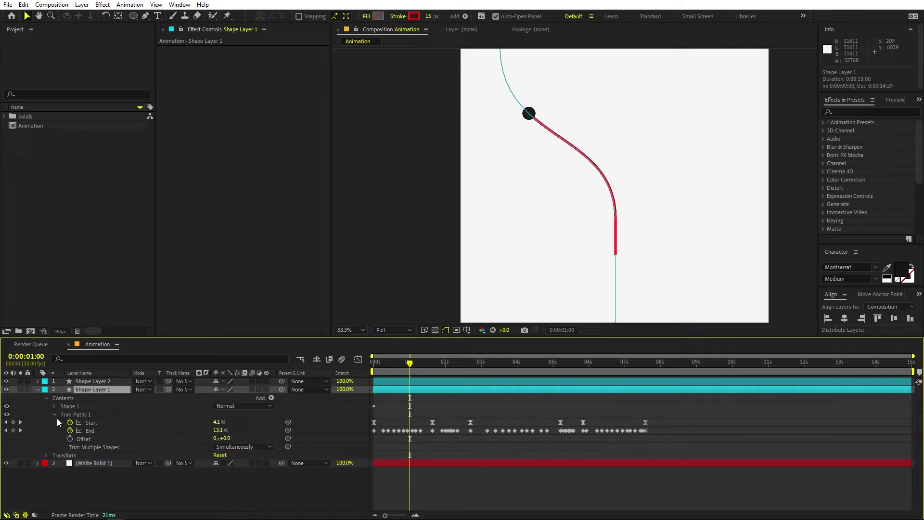
click(55, 414)
click(54, 406)
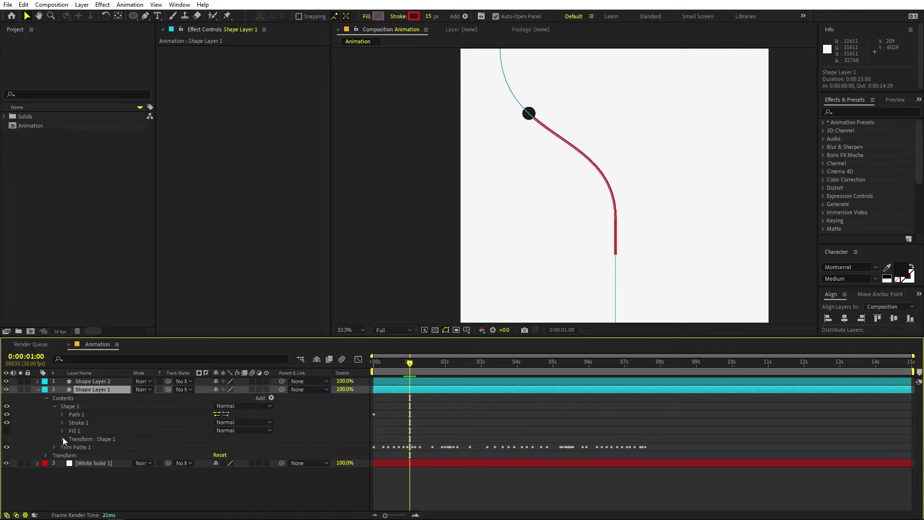
click(64, 421)
scroll(57, 452, down, 3)
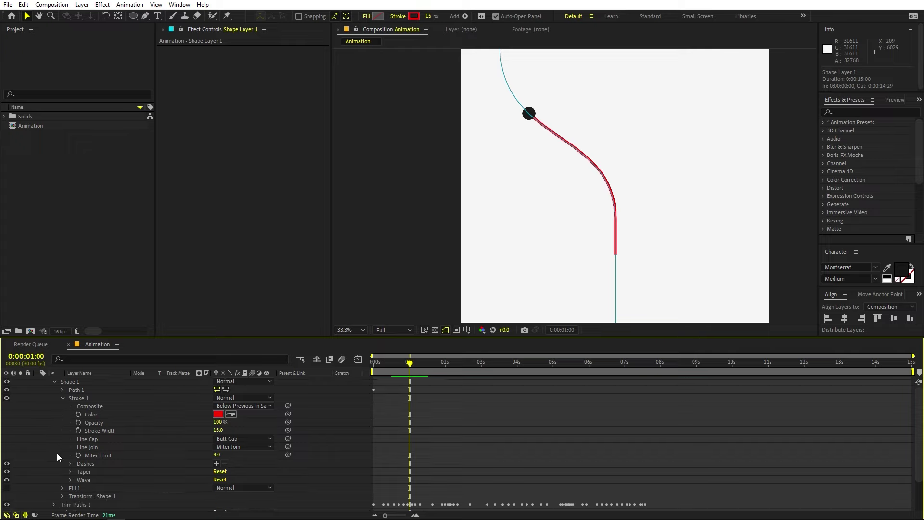
click(70, 457)
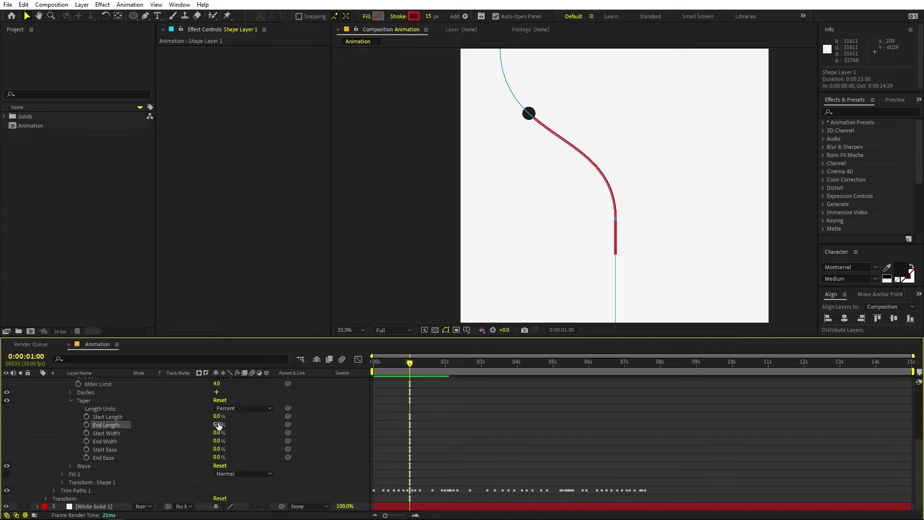
Undo a trial change of the taper's End Length and set its Start Length to 100% so the line's tail thins out.
drag(218, 424, 302, 429)
key(ctrl+z)
drag(218, 416, 308, 424)
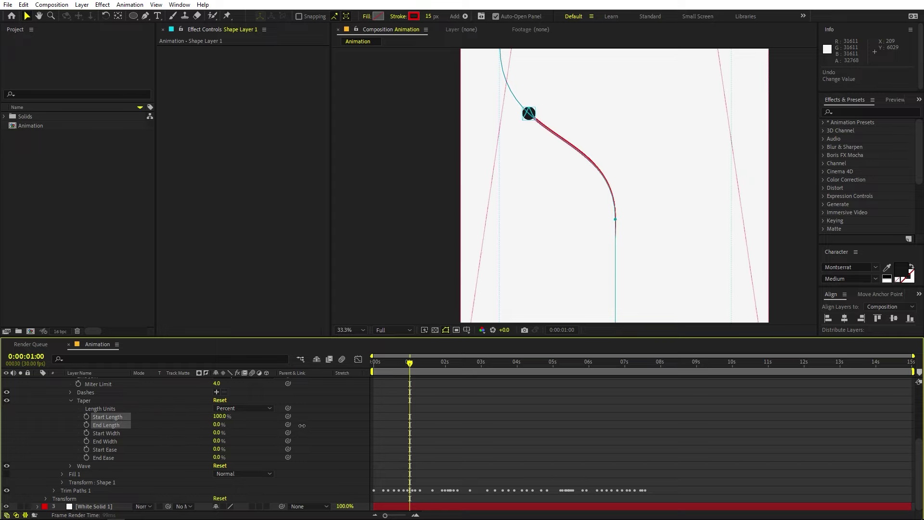
click(589, 434)
key(period)
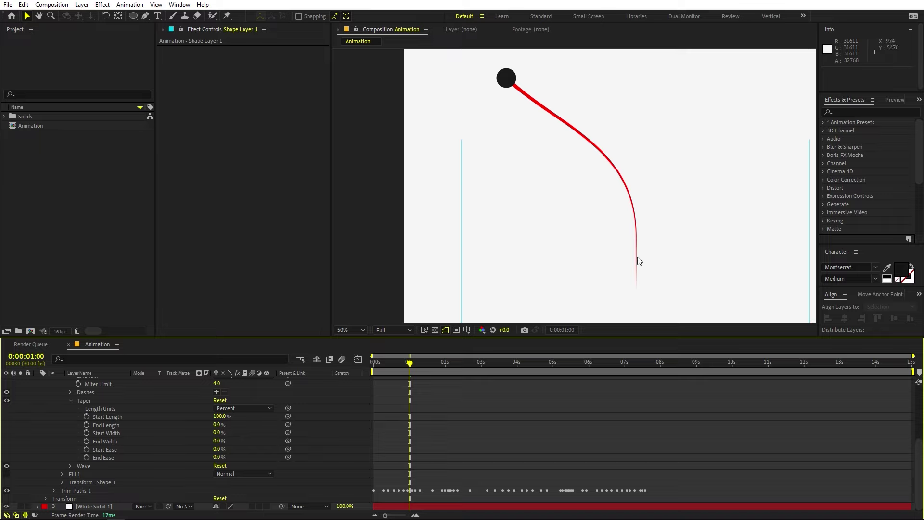
Try raising the taper's Start Length further and lowering its End Length at 0:00:01:03.
mouse_move(409, 366)
mouse_down()
mouse_move(433, 371)
mouse_move(413, 370)
mouse_up()
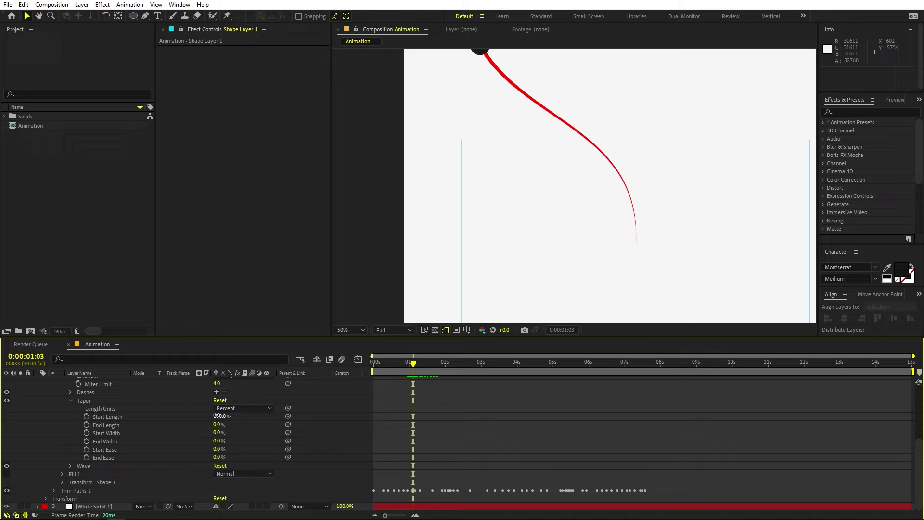
mouse_move(217, 416)
mouse_down()
mouse_move(166, 416)
mouse_move(359, 430)
mouse_up()
click(539, 390)
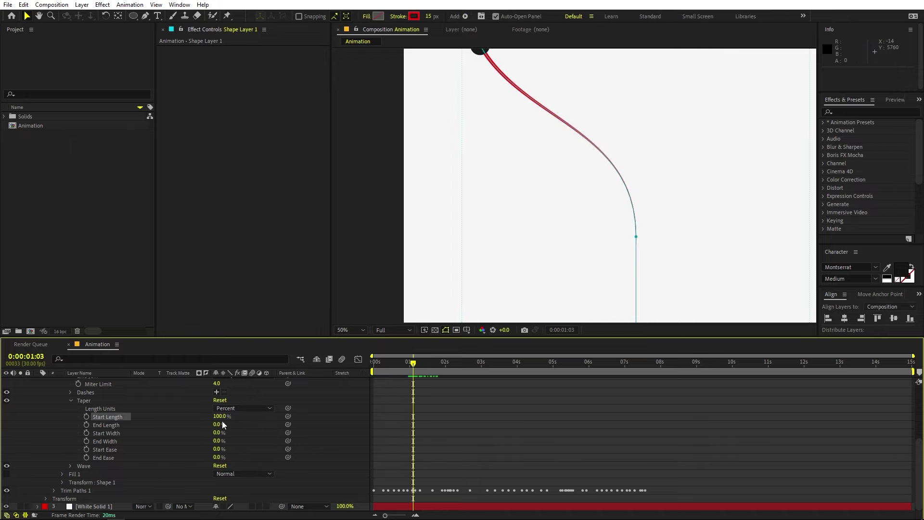
drag(218, 423, 198, 430)
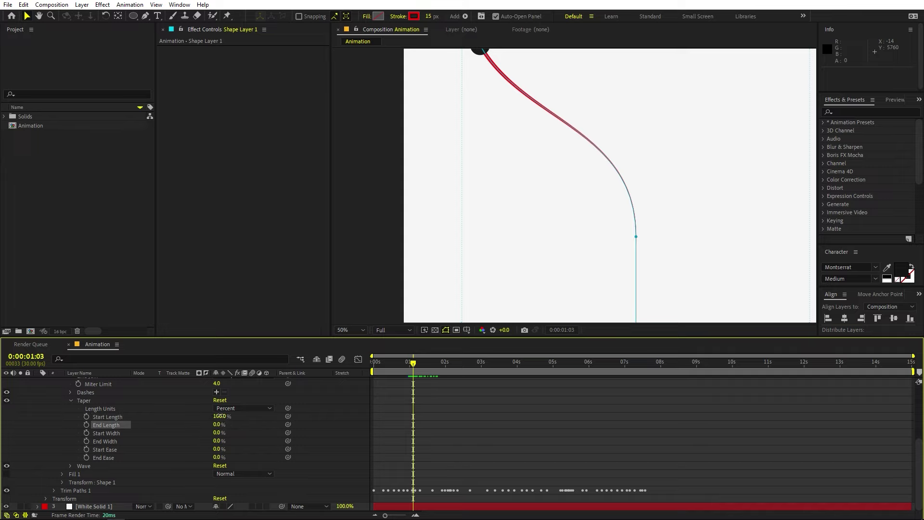
click(219, 415)
Collapse the properties of Shape Layer 1 and deselect the layer.
scroll(600, 149, up, 3)
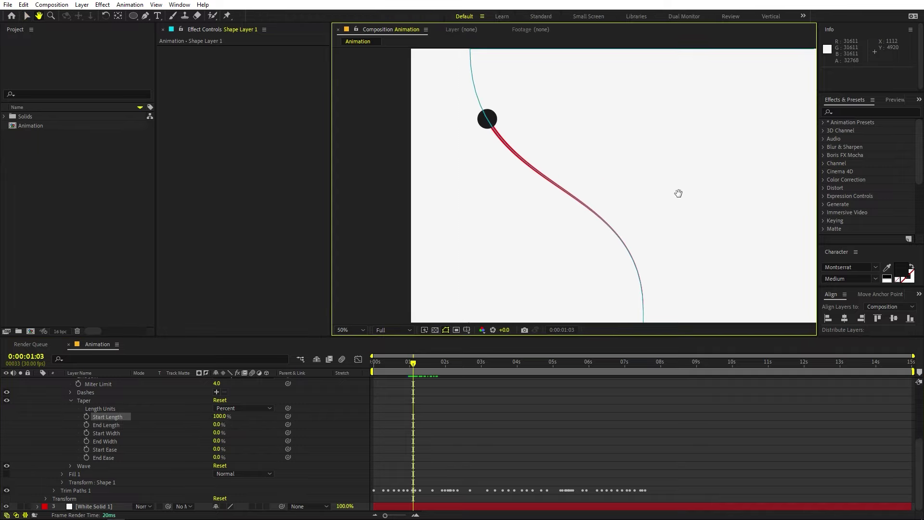
scroll(67, 406, up, 4)
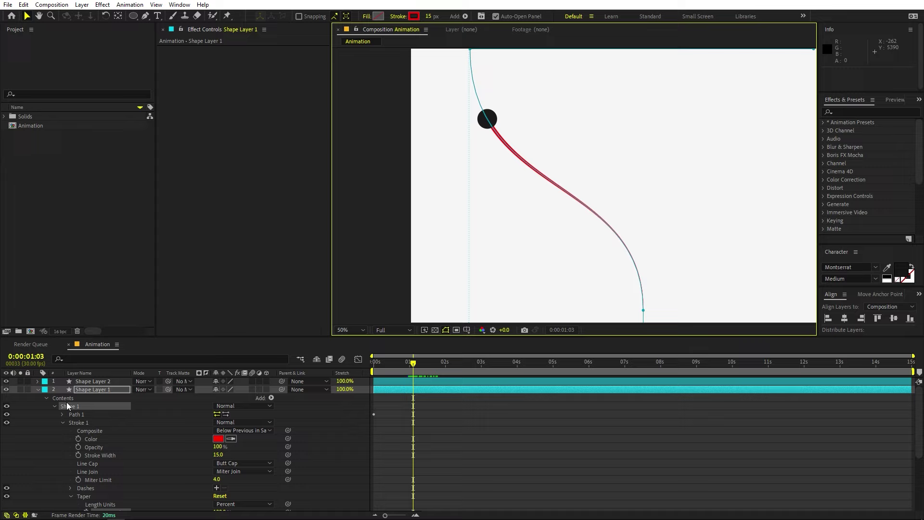
click(39, 390)
click(508, 447)
Add a text layer reading MINIMALISM at 0:00:01:28 and centre it horizontally in the composition.
click(344, 330)
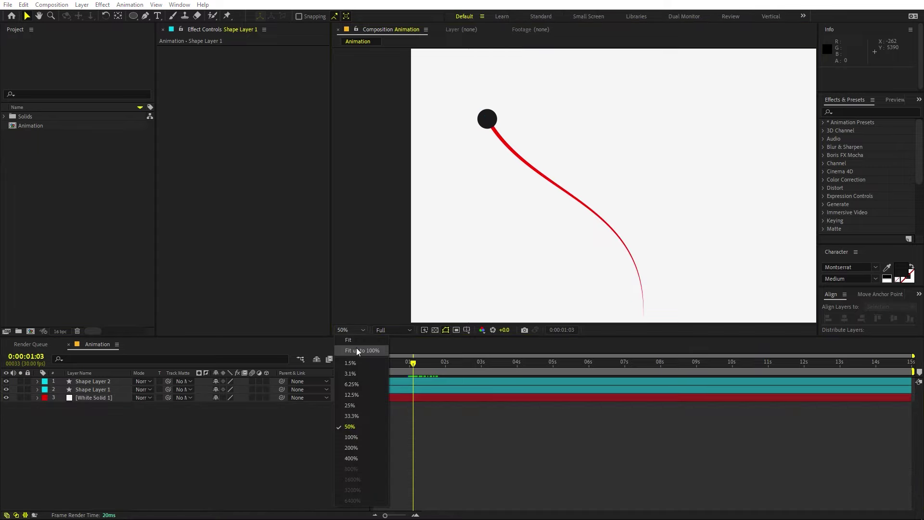
click(357, 349)
drag(419, 369, 443, 366)
click(156, 16)
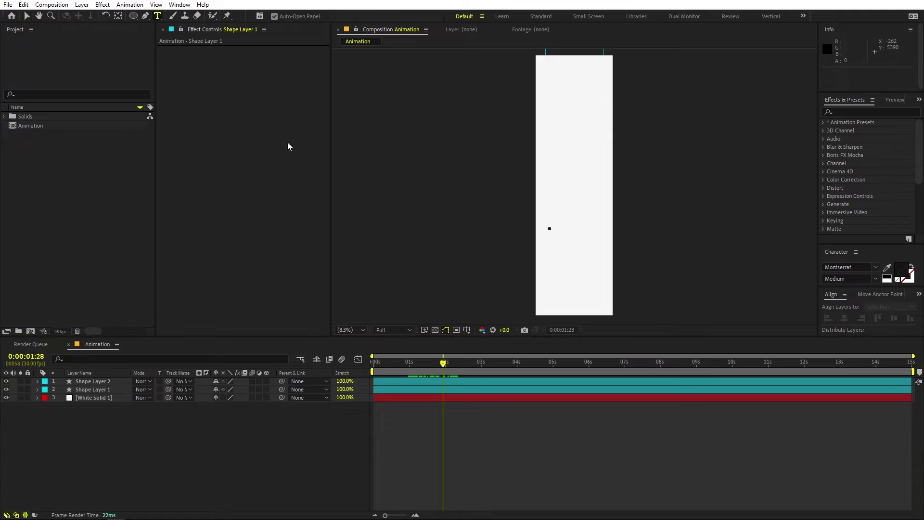
click(562, 228)
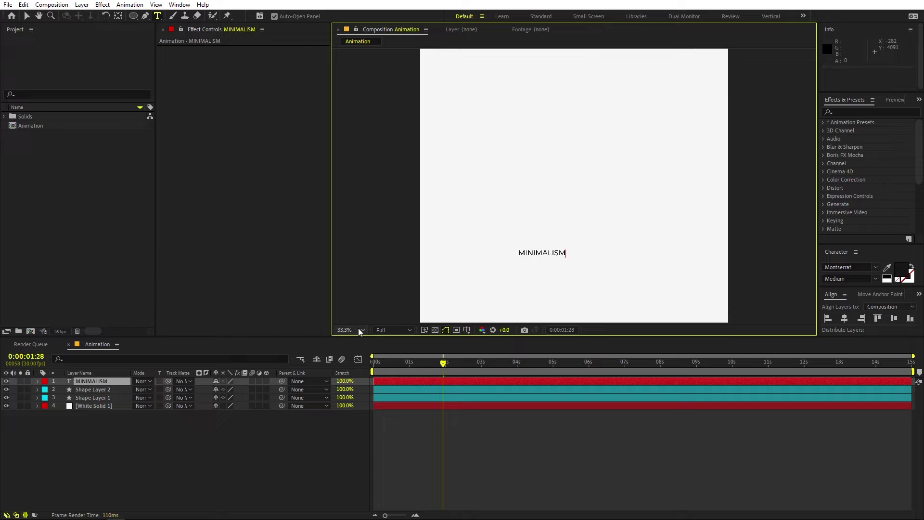
click(359, 330)
click(360, 352)
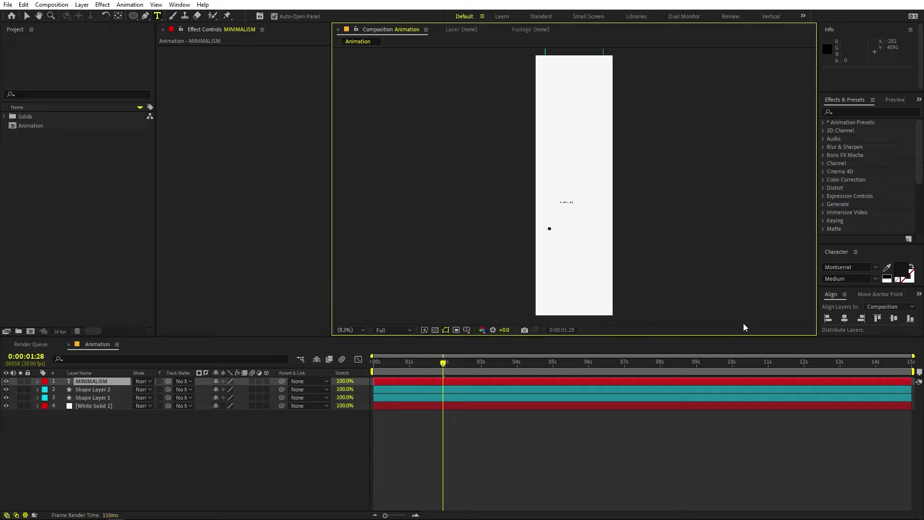
click(846, 319)
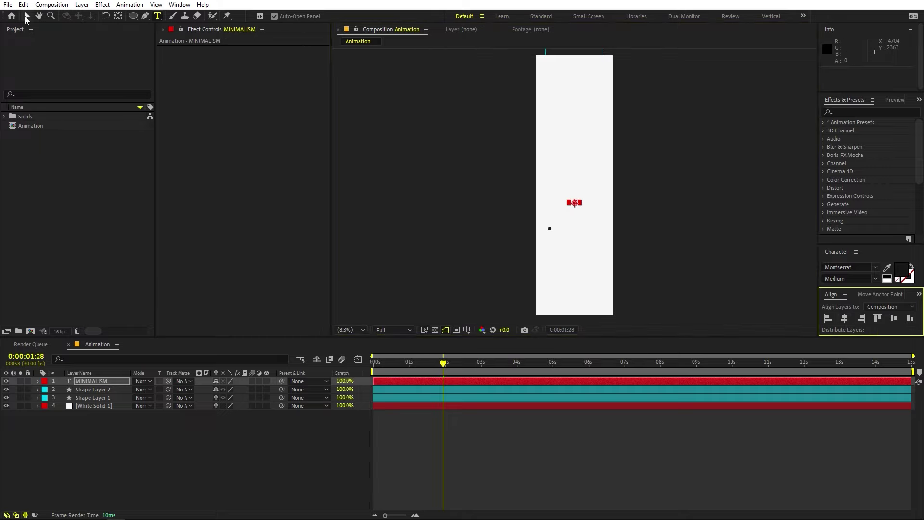
Move the MINIMALISM text straight down to about 959.8, 4326 so it sits level with the circle.
click(26, 16)
scroll(512, 227, up, 5)
key(h)
drag(628, 267, 615, 181)
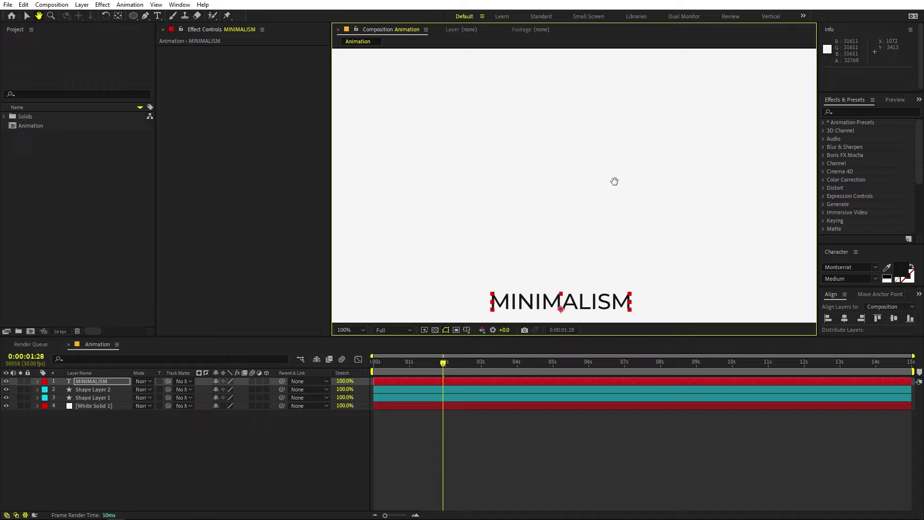
scroll(614, 181, down, 2)
drag(608, 225, 566, 260)
Enlarge the MINIMALISM text to about 176% and nudge it down to Y 4346, centred on the red line at 0:00:02:06.
key(s)
drag(227, 389, 261, 391)
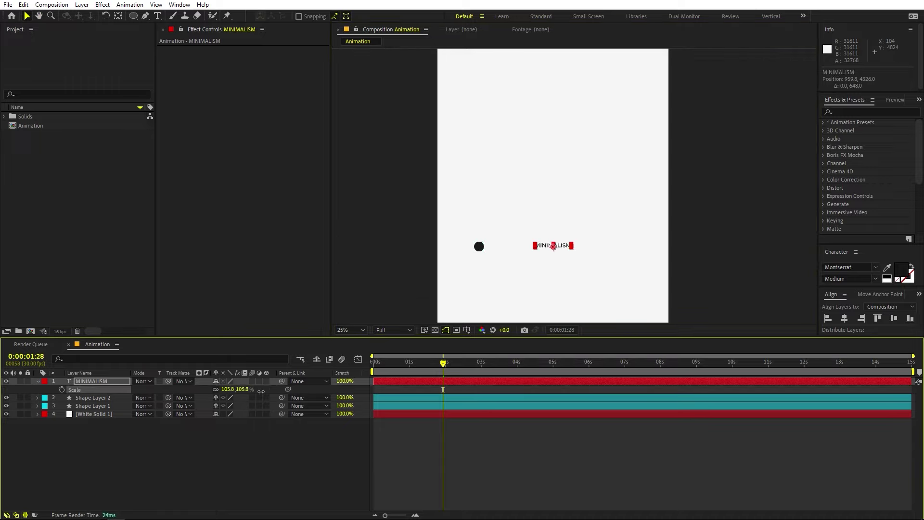
drag(450, 364, 455, 367)
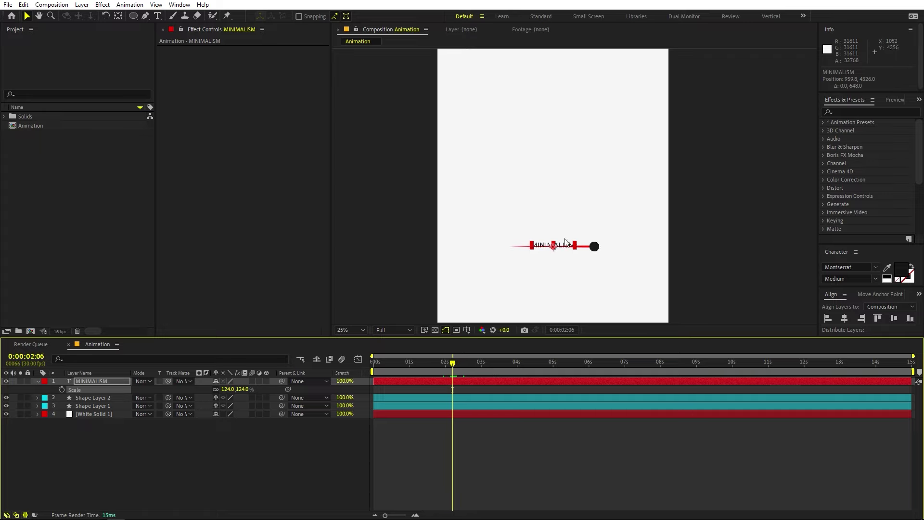
scroll(565, 242, up, 1)
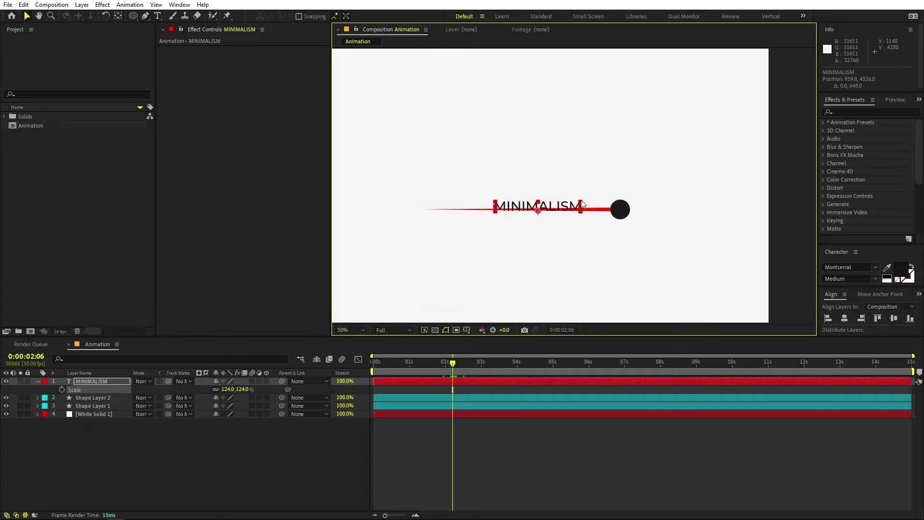
mouse_move(581, 200)
mouse_down()
mouse_move(604, 199)
mouse_move(596, 200)
mouse_up()
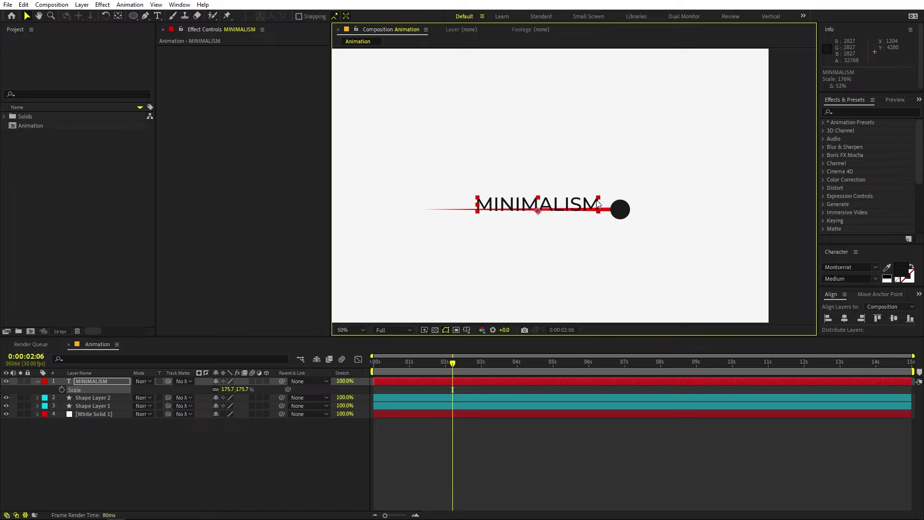
key(shift+Down)
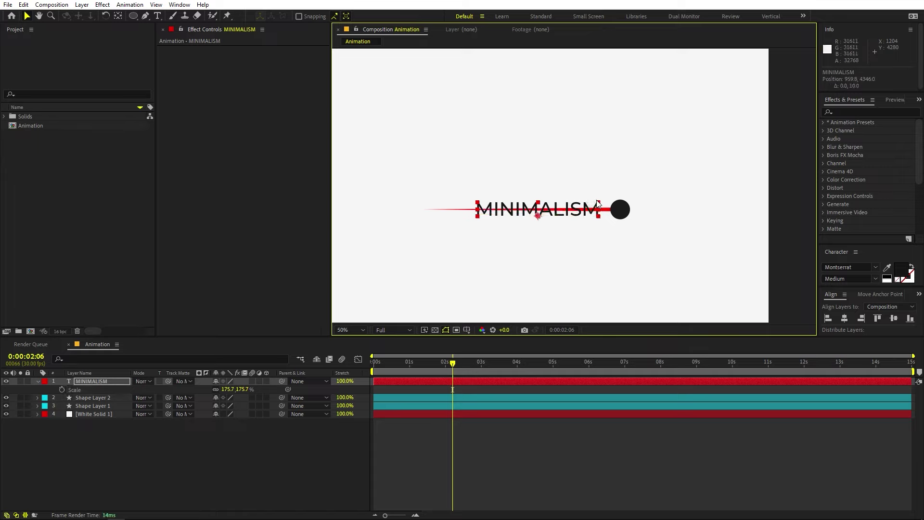
Shift the MINIMALISM layer to start at 0:00:02:06 and apply the Blur and Fade In preset to it.
drag(445, 380, 449, 380)
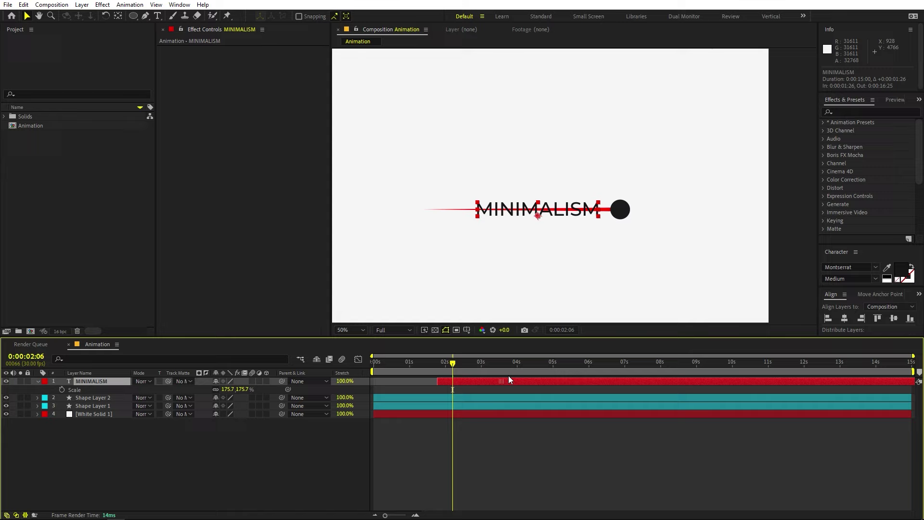
click(852, 108)
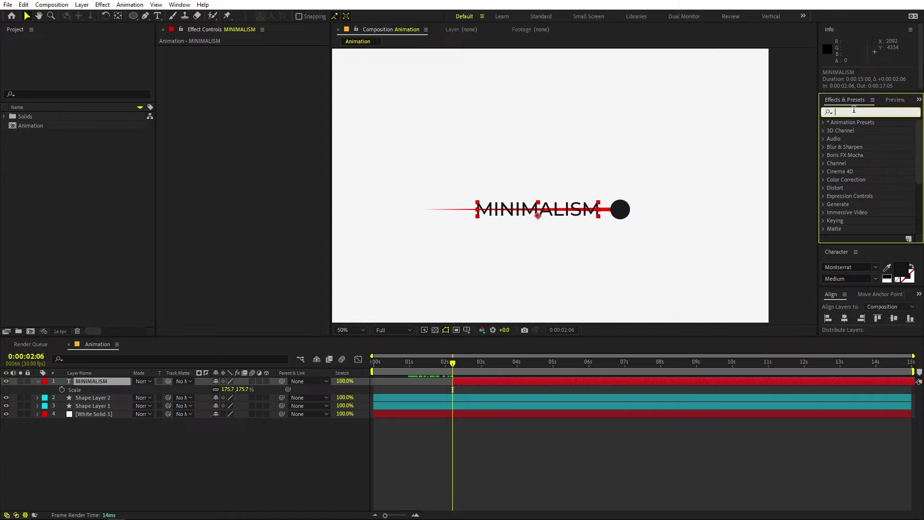
text(blur)
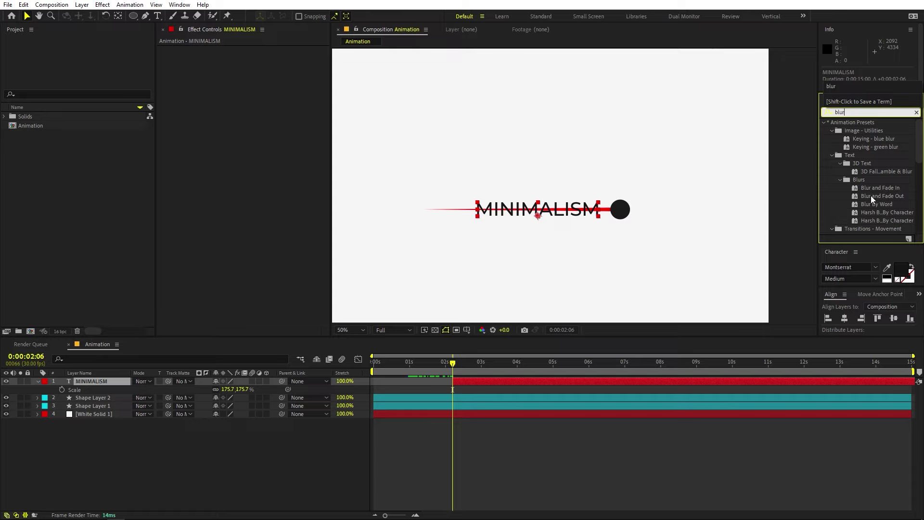
drag(880, 188, 468, 383)
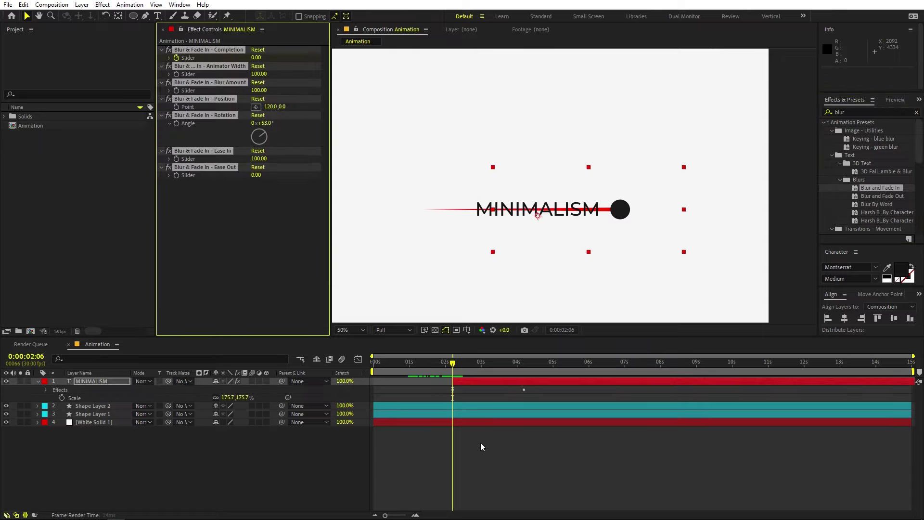
click(484, 458)
Start the MINIMALISM layer at 0:00:02:04, move its last Completion keyframe to 0:00:02:20 and preview the faster blur-in.
click(469, 382)
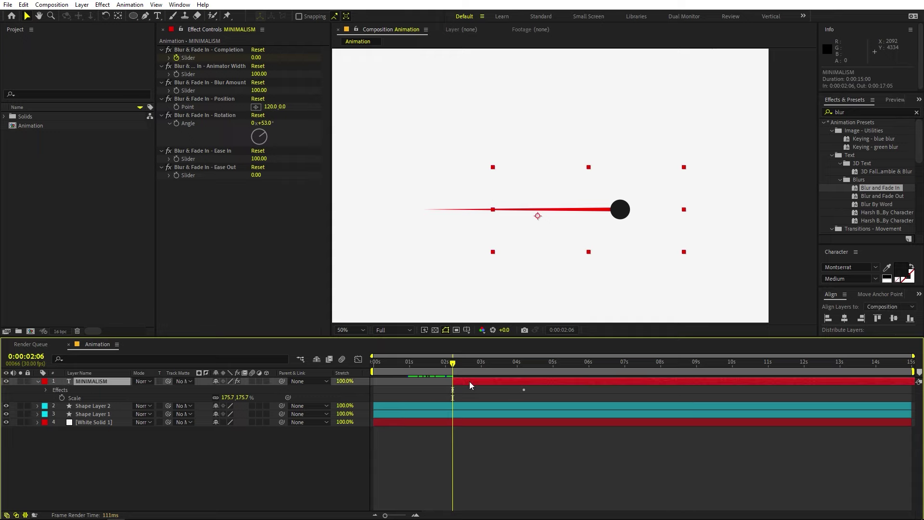
key(u)
mouse_move(452, 370)
mouse_down()
mouse_move(423, 370)
mouse_move(488, 379)
mouse_move(453, 364)
mouse_move(467, 365)
mouse_up()
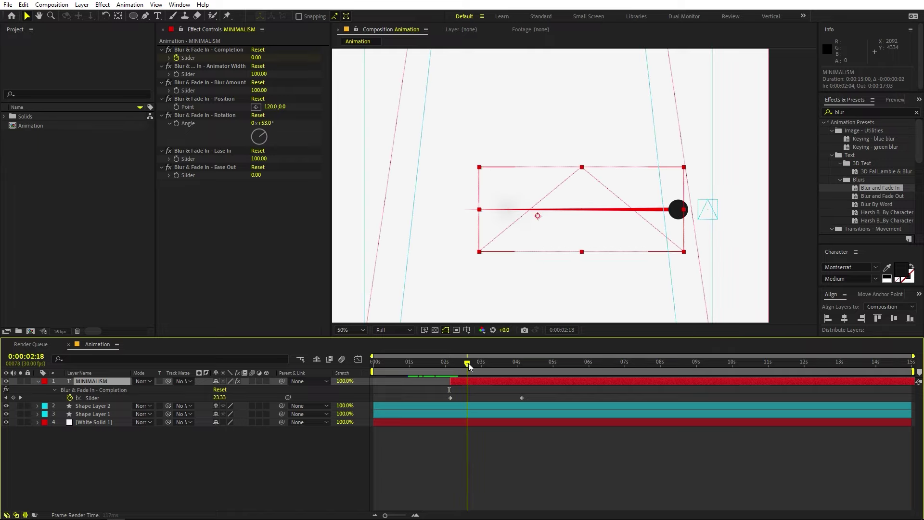
drag(521, 398, 469, 398)
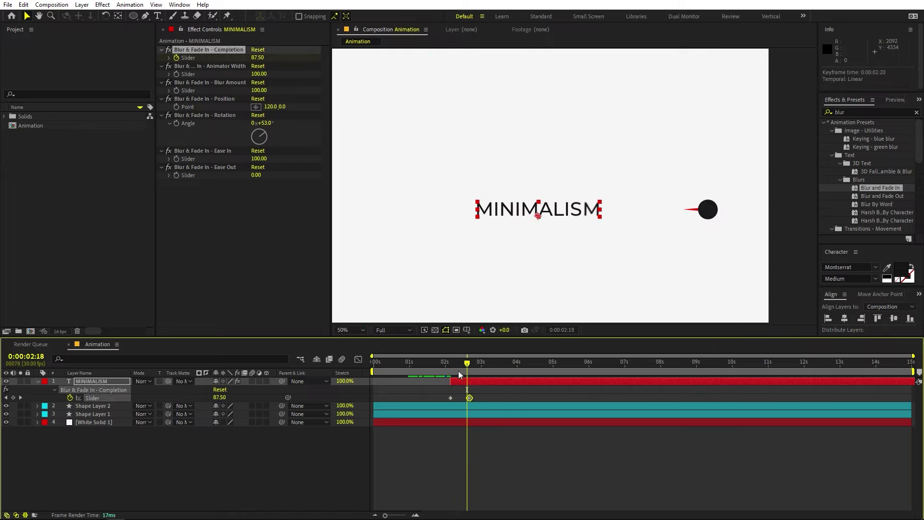
click(431, 365)
key(space)
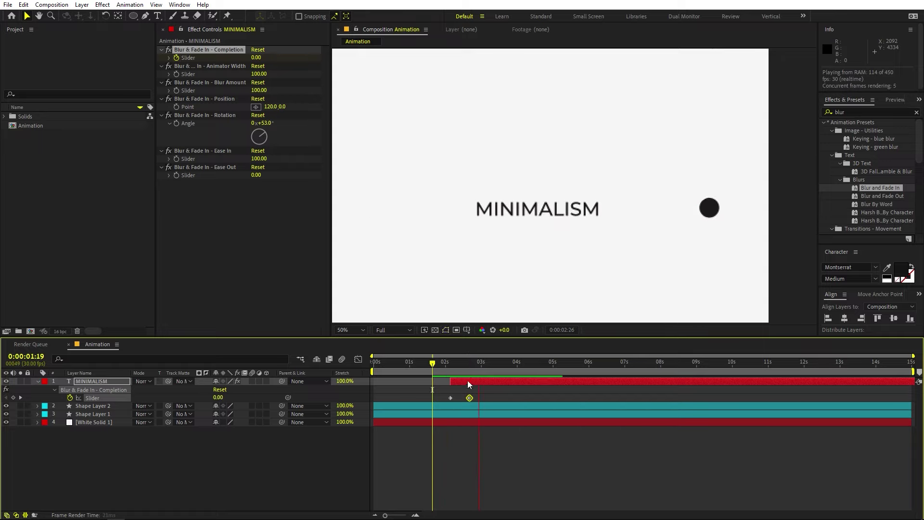
key(space)
Duplicate the MINIMALISM layer and move the copy straight up to about 959.8, 2266, near the circle's next horizontal pass.
drag(439, 366, 479, 376)
scroll(560, 232, down, 2)
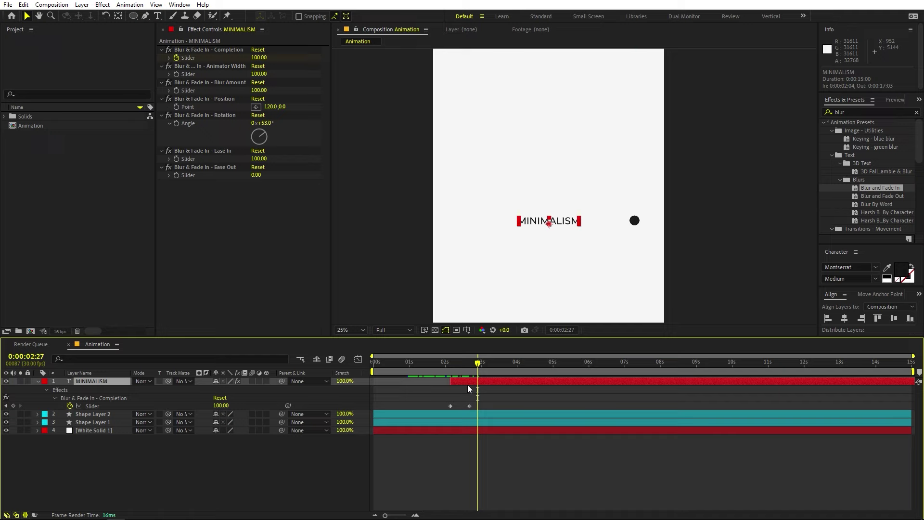
key(ctrl+d)
drag(586, 139, 572, 213)
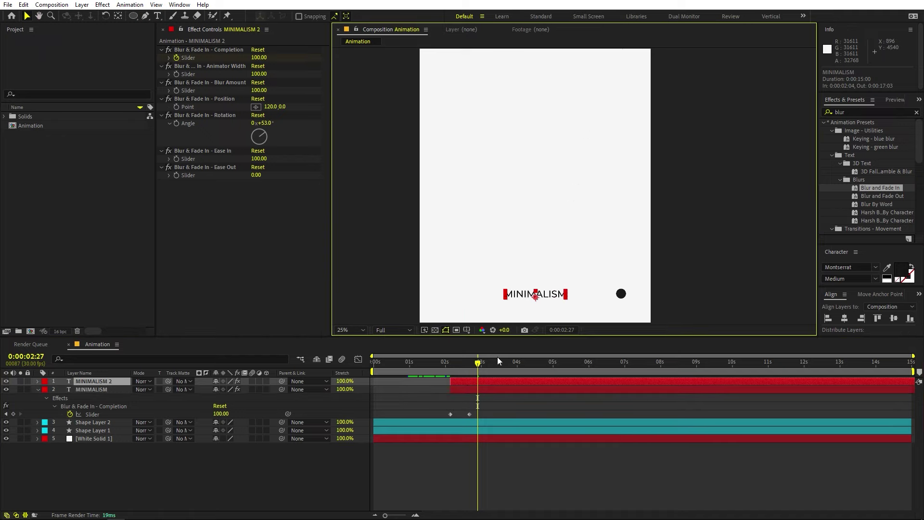
drag(487, 369, 527, 369)
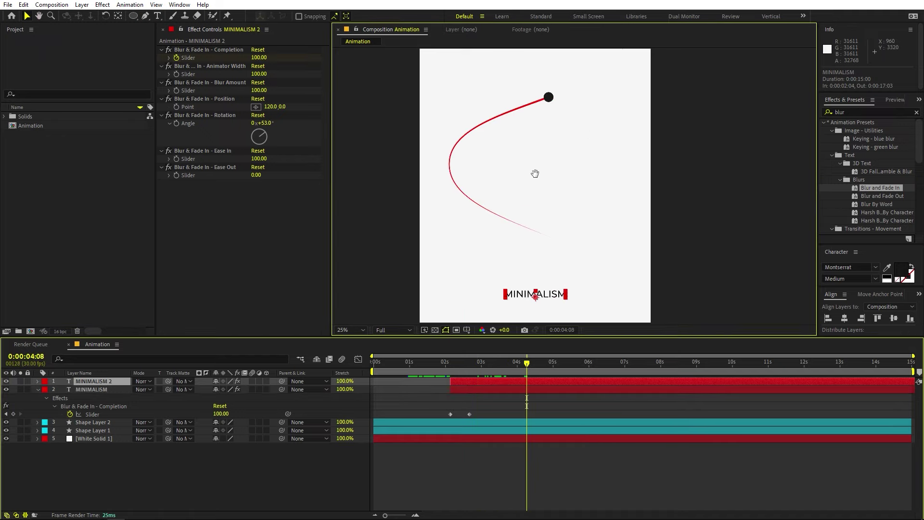
drag(540, 279, 553, 368)
key(v)
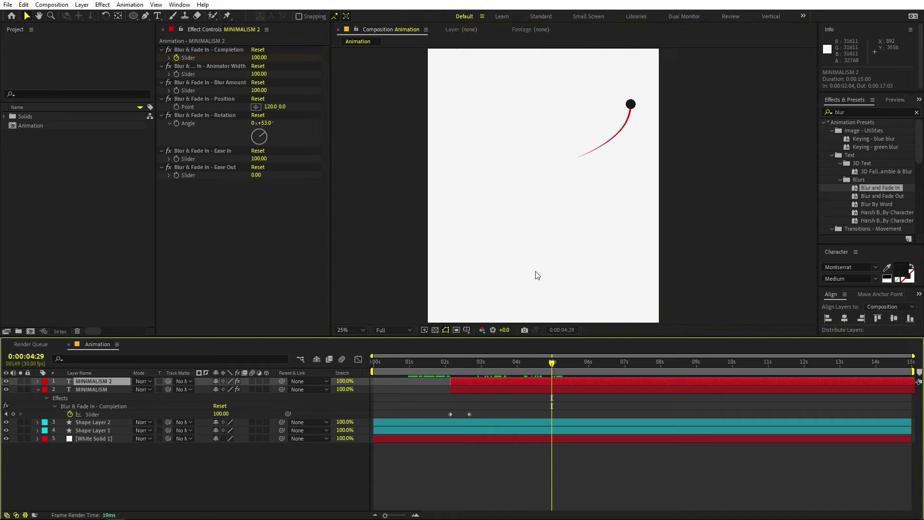
key(shift+Up)
key(shift+Up)
key(shift+Up)
key(shift+Up)
key(shift+Up)
key(shift+Up)
key(shift+Up)
key(shift+Up)
key(shift+Up)
key(shift+Up)
key(shift+Up)
key(shift+Up)
key(shift+Up)
key(shift+Up)
key(shift+Up)
key(shift+Up)
key(shift+Up)
key(shift+Up)
key(shift+Up)
key(shift+Up)
key(shift+Up)
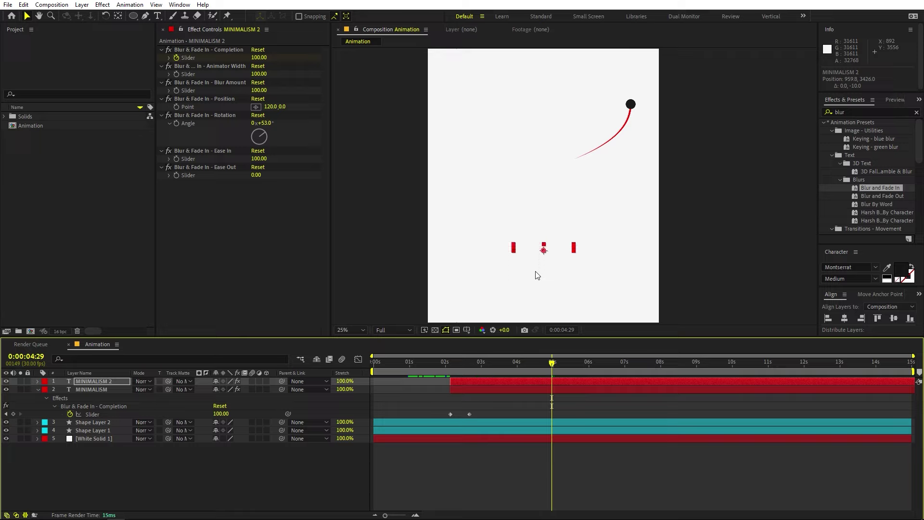
key(shift+Up)
key(shift+Up)
key(shift+Up)
key(shift+Up)
key(shift+Up)
key(shift+Up)
key(shift+Up)
key(shift+Up)
key(shift+Up)
key(shift+Up)
key(shift+Up)
key(shift+Up)
key(shift+Up)
key(shift+Up)
key(shift+Up)
key(shift+Up)
key(shift+Up)
key(shift+Up)
key(shift+Up)
key(shift+Up)
Align the copied text vertically with the circle near 0:00:05:14 and change its wording to MOTION GRAPHICS.
drag(556, 367, 574, 367)
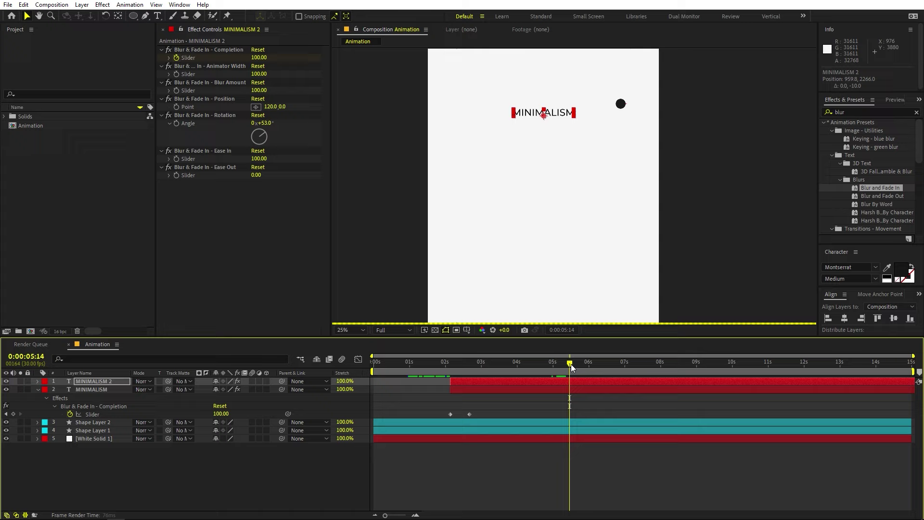
scroll(542, 114, up, 2)
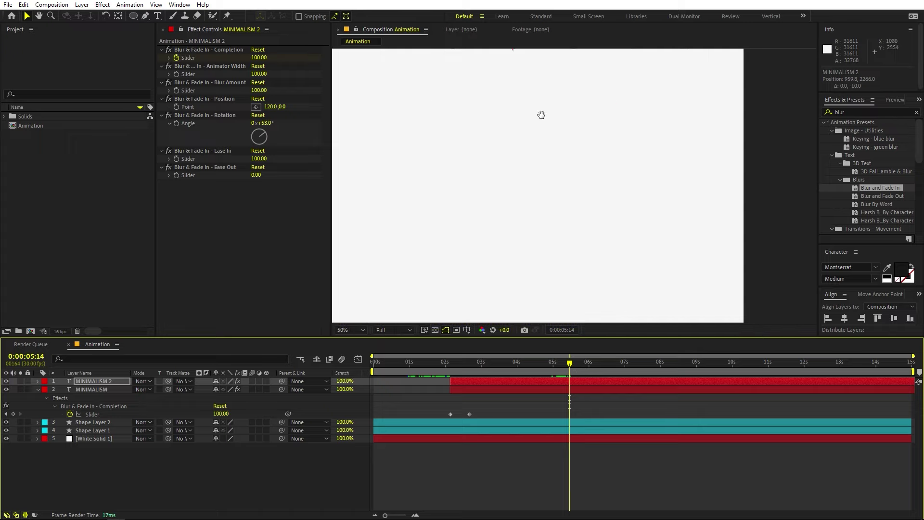
drag(541, 114, 562, 281)
drag(567, 207, 569, 188)
double_click(569, 188)
text(MOTION GRAPHICS)
Delay the MOTION GRAPHICS layer so it starts at 0:00:05:11 and preview its blur-in against the passing circle.
click(475, 363)
drag(484, 383, 628, 380)
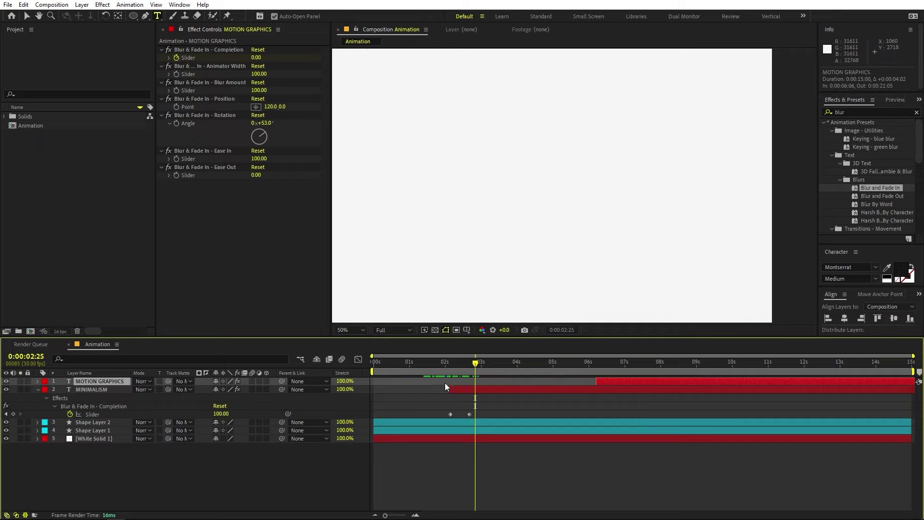
drag(456, 366, 565, 379)
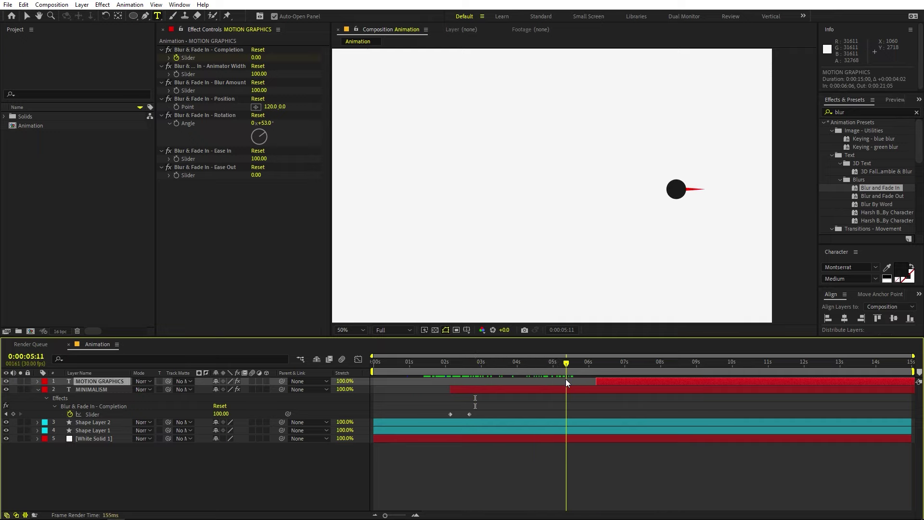
drag(639, 385, 615, 384)
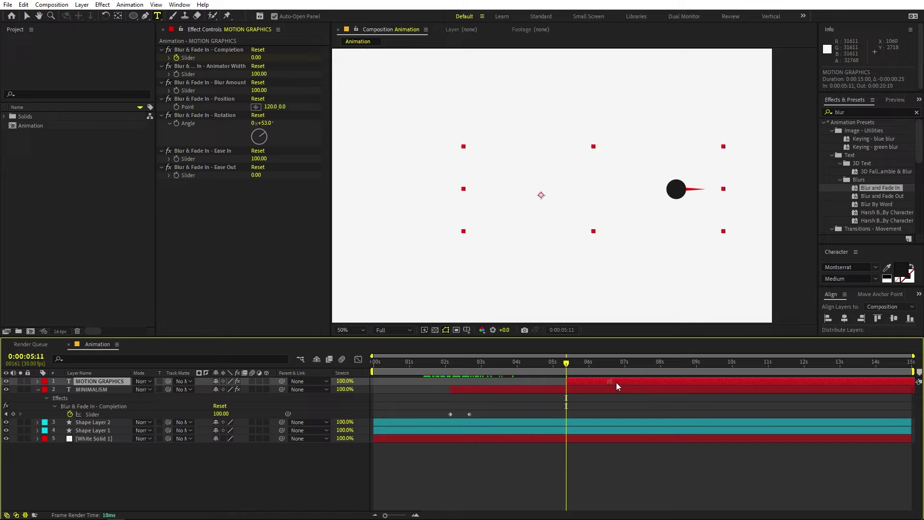
click(571, 362)
mouse_move(572, 363)
mouse_down()
mouse_move(585, 363)
mouse_move(565, 362)
mouse_up()
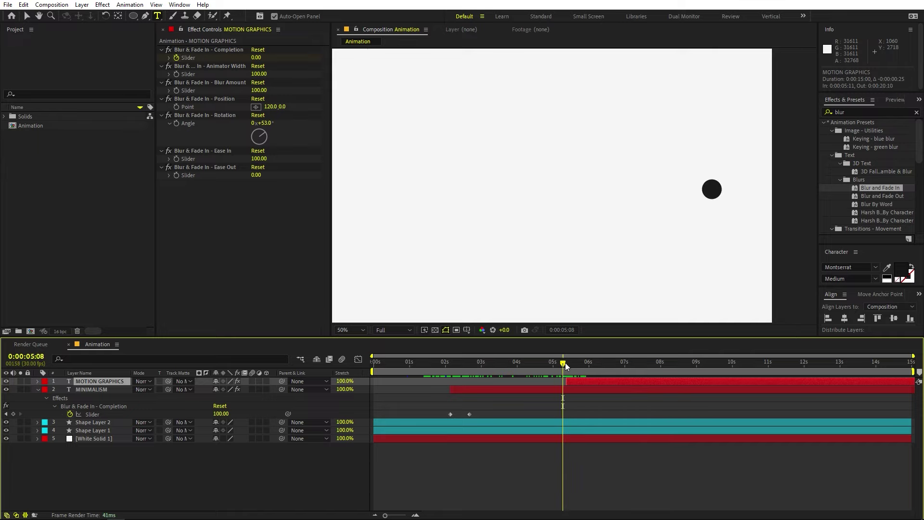
key(space)
key(space)
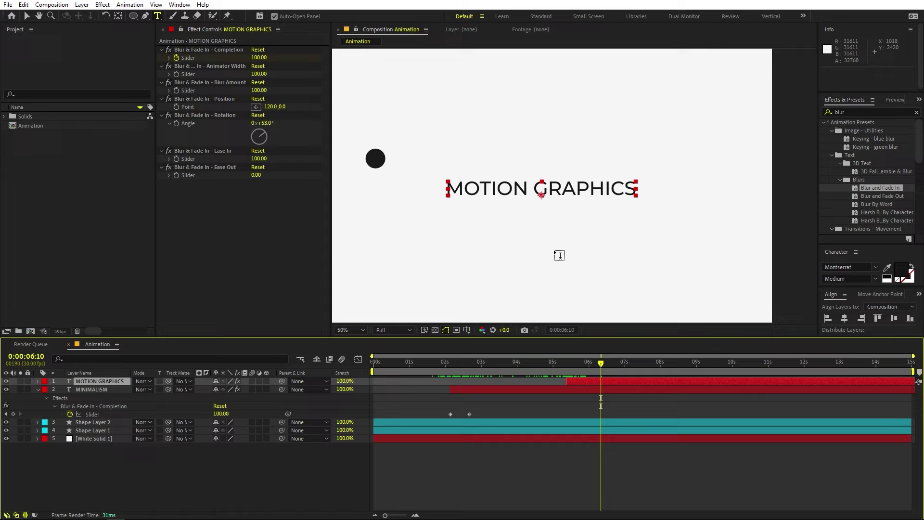
Duplicate the MOTION GRAPHICS layer and shift the copy earlier to start between 3 and 4 seconds.
scroll(553, 250, down, 2)
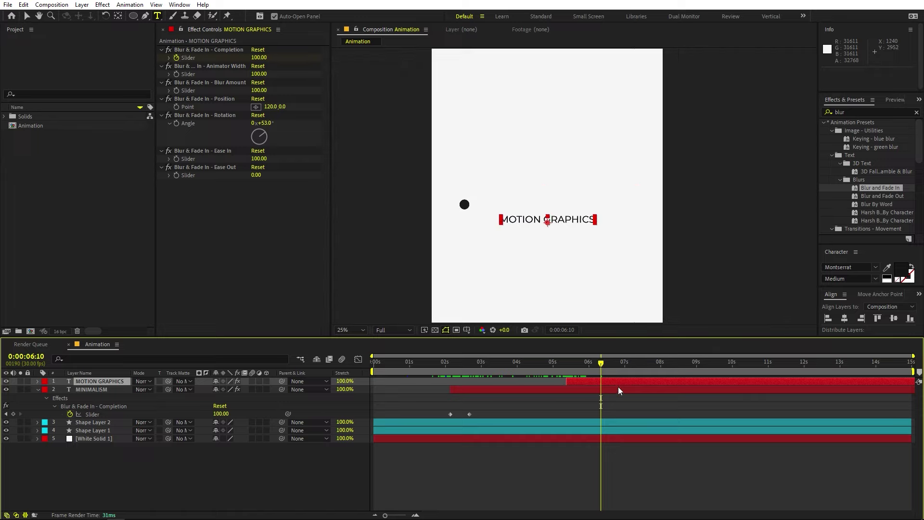
key(v)
key(ctrl+d)
drag(613, 379, 547, 380)
Replace the duplicated layer's text with MOTION NATIONS.
key(ctrl+t)
text(M)
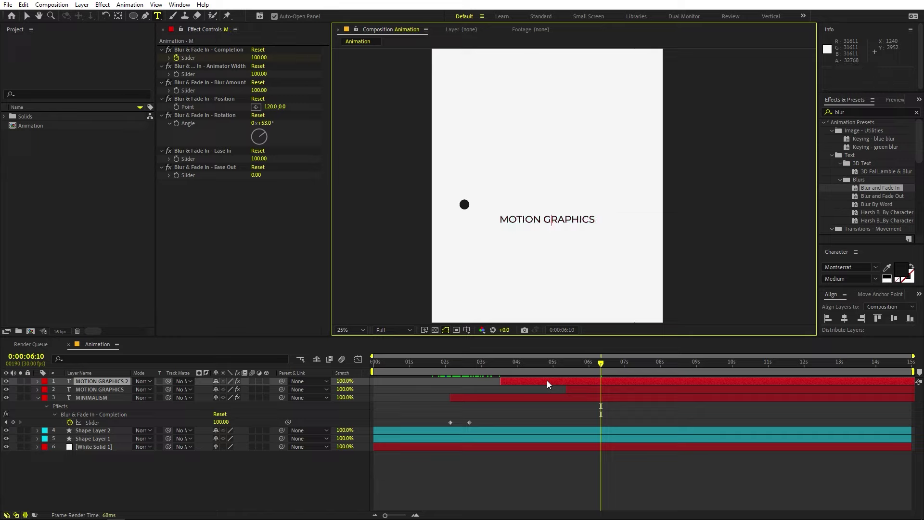
text(OTION NAT)
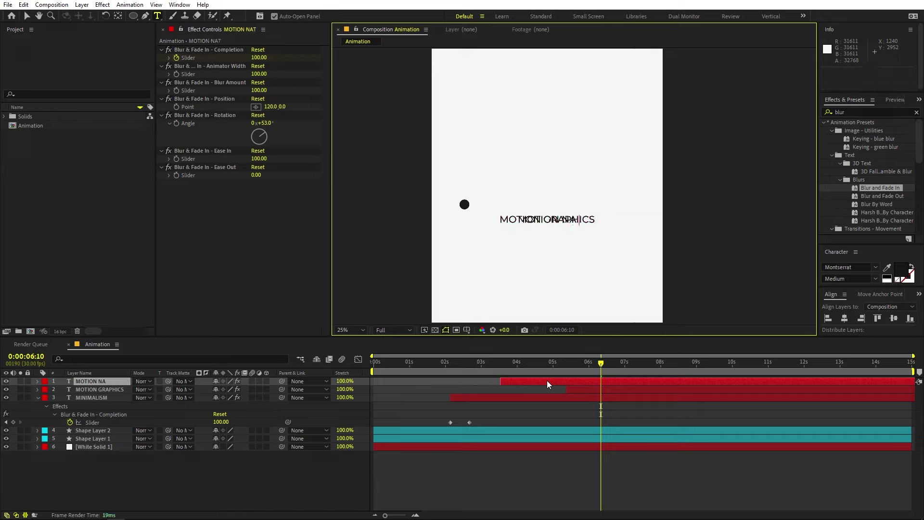
text(IONS)
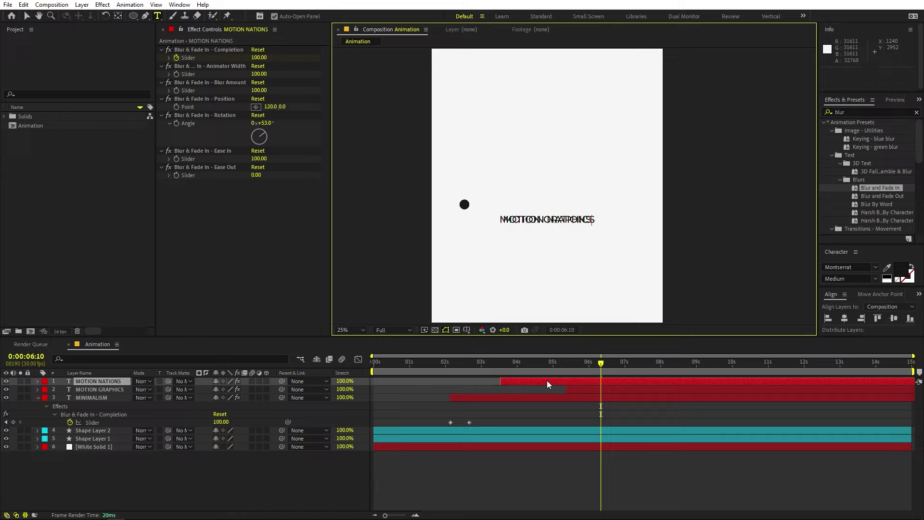
Move the MOTION NATIONS text straight up the composition to a vertical position of about 962.
click(26, 18)
drag(557, 219, 534, 108)
key(space)
drag(626, 149, 616, 276)
drag(559, 240, 560, 203)
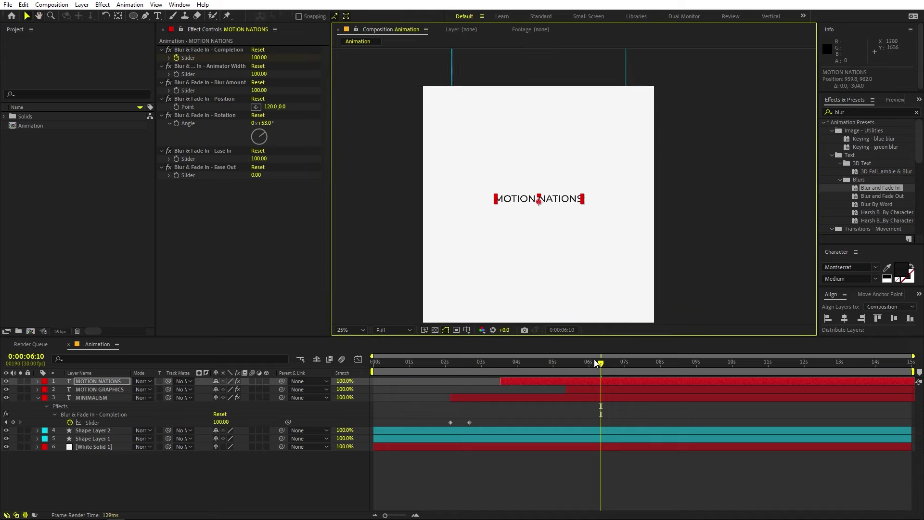
Delay the MOTION NATIONS layer so it starts at 0:00:07:05, when the circle passes the text.
drag(600, 364, 632, 377)
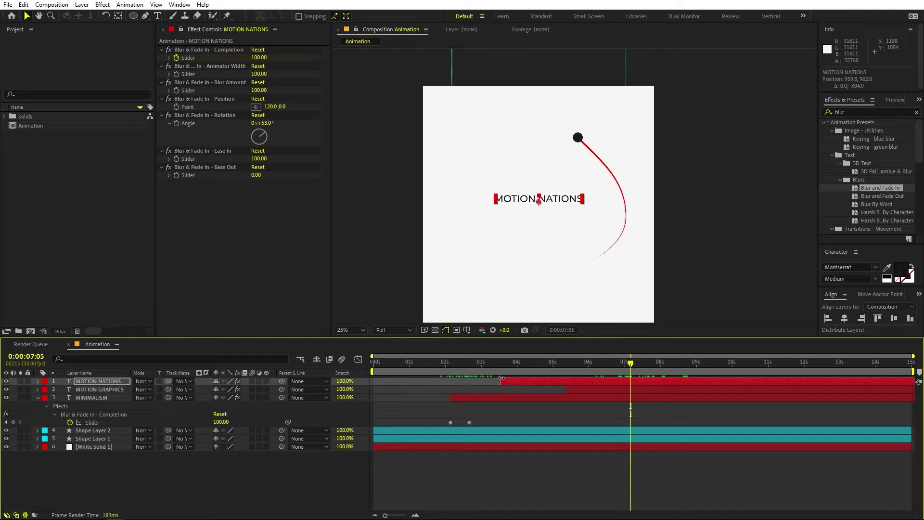
drag(501, 378, 618, 379)
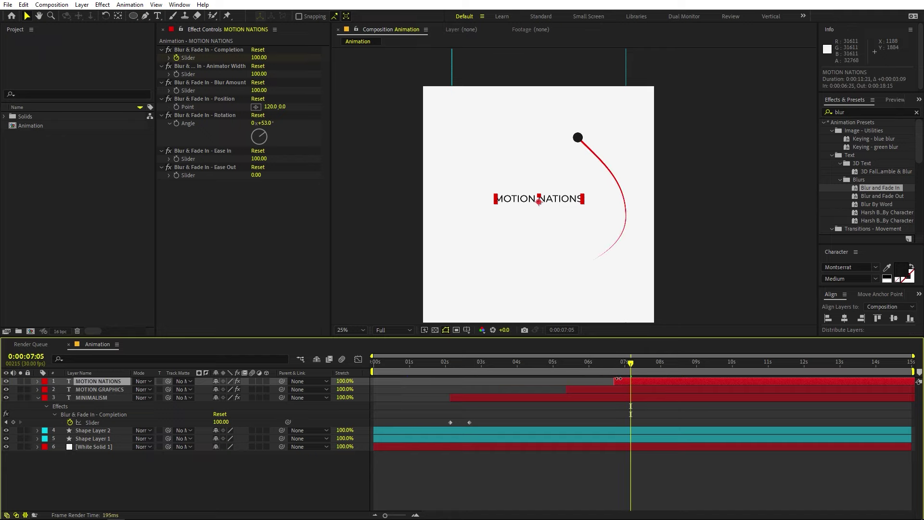
click(570, 417)
Recolor the trail's stroke on Shape Layer 1 to the circle's dark color, 1B1B1B, sampled from the canvas.
click(398, 439)
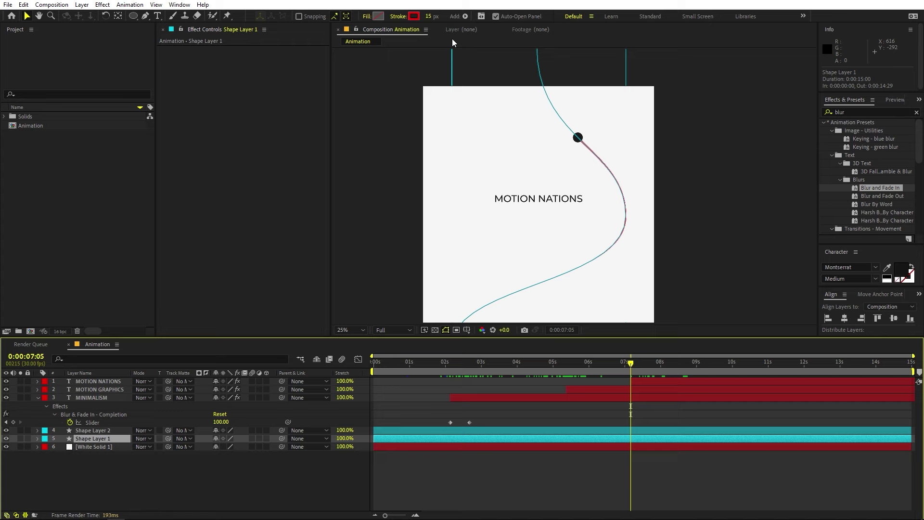
click(414, 16)
click(226, 236)
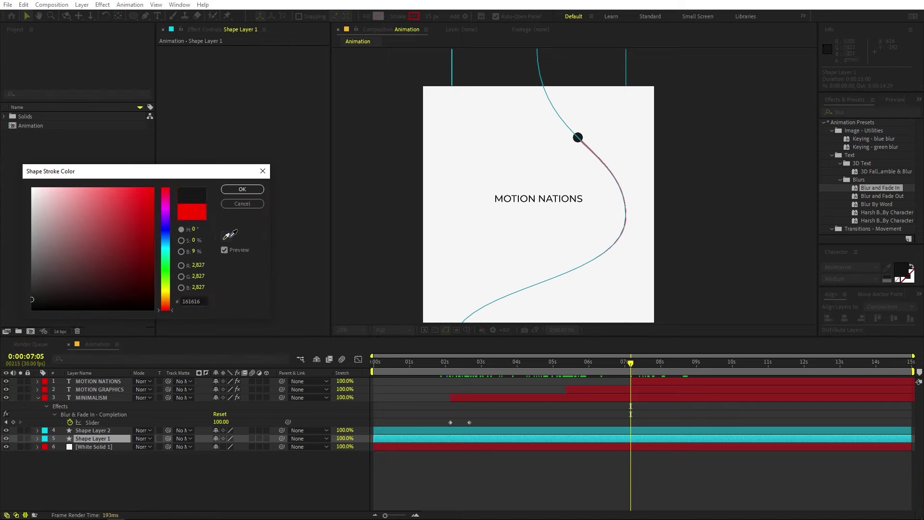
click(578, 136)
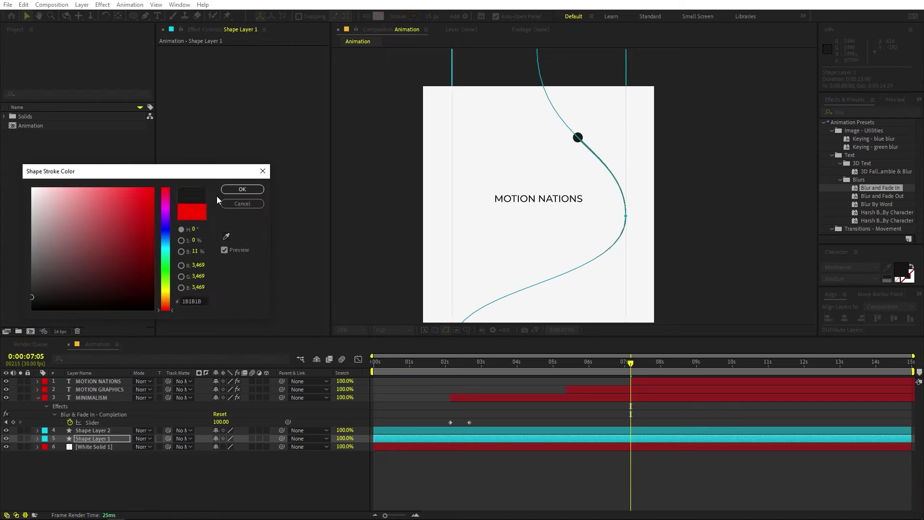
click(242, 190)
click(146, 475)
click(93, 298)
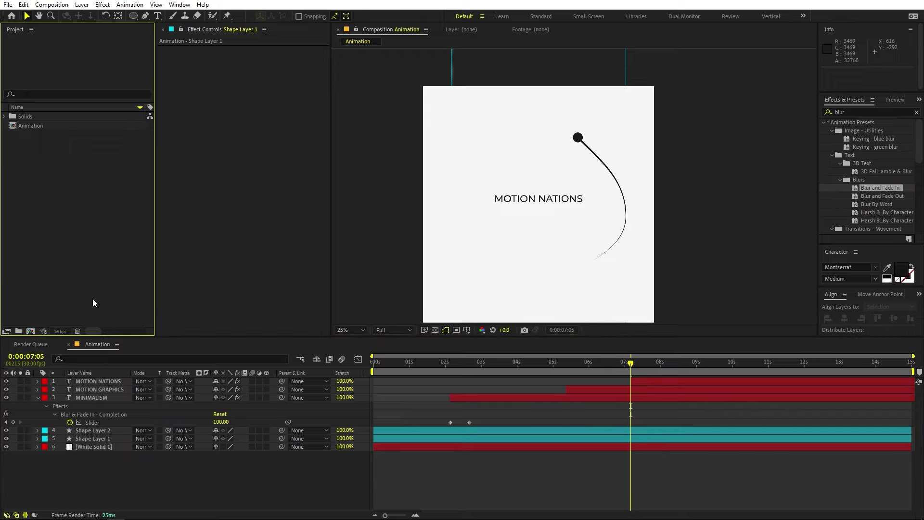
Create a new 1920 x 1080 composition named Main at 30 fps with a 15-second duration.
click(351, 329)
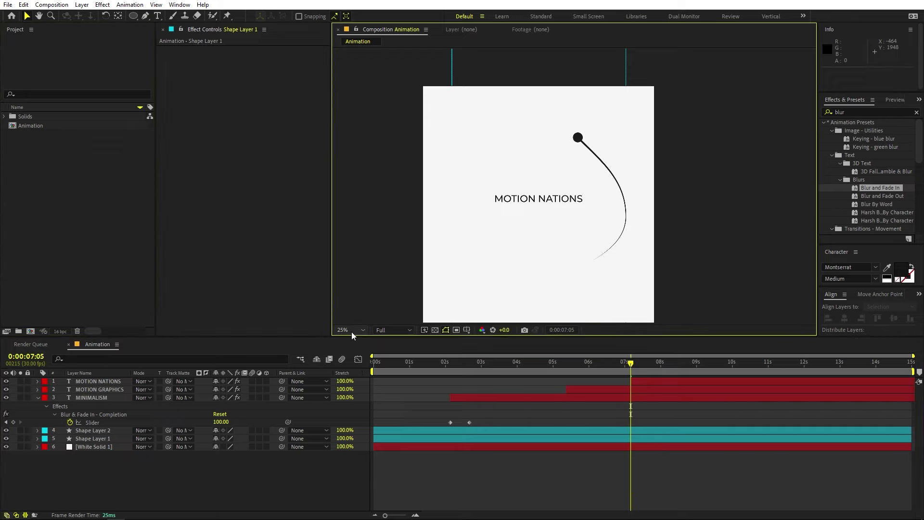
click(358, 349)
click(52, 5)
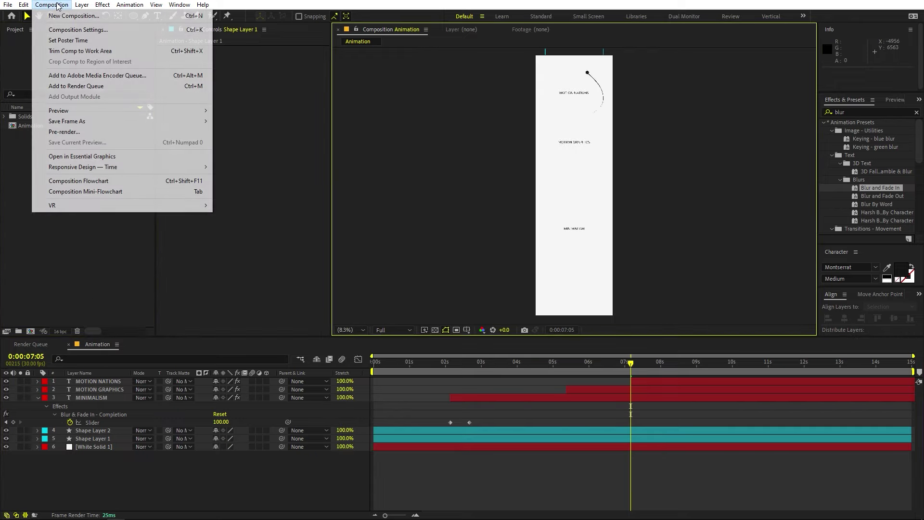
click(72, 30)
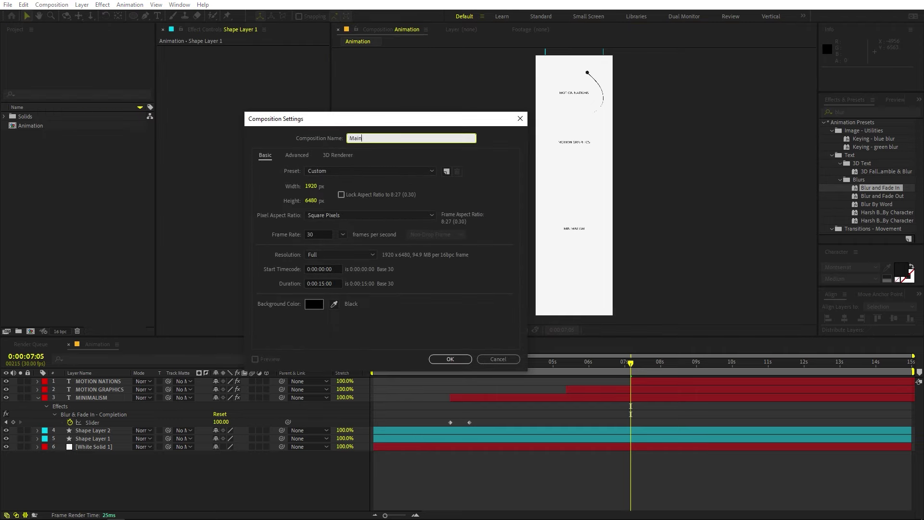
click(312, 201)
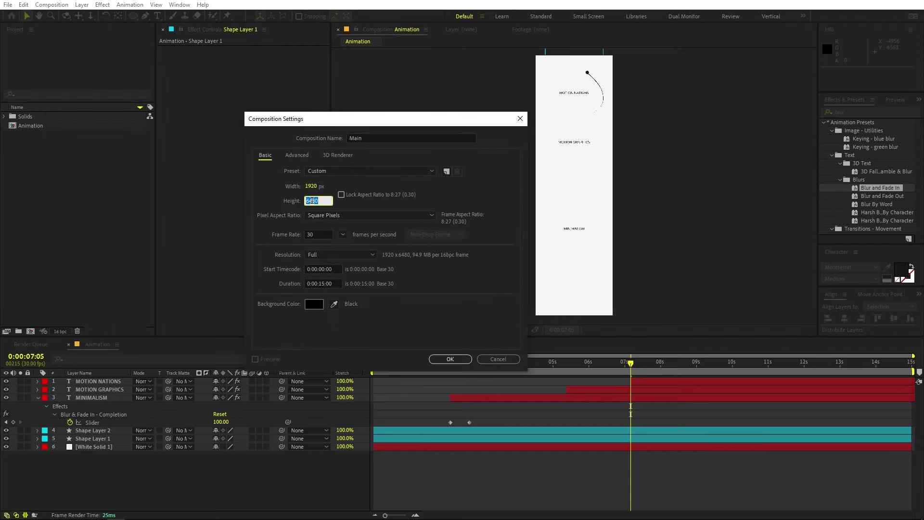
text(1080)
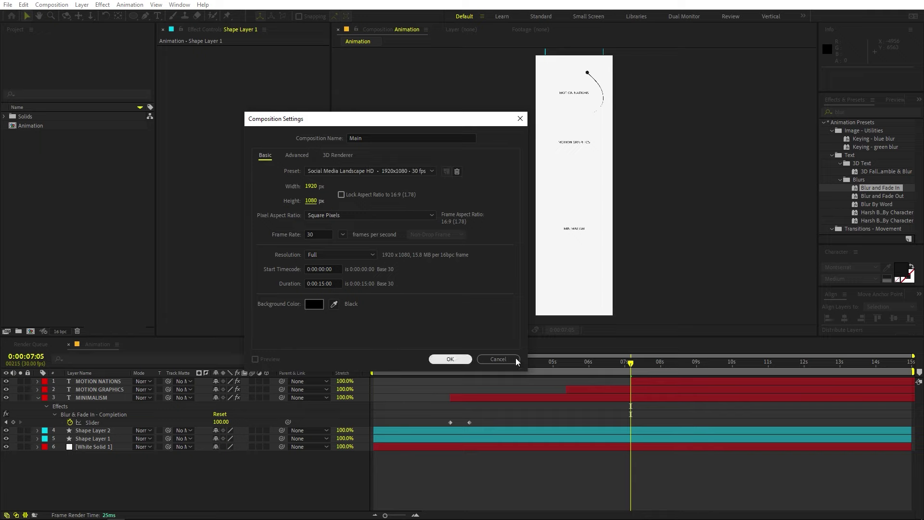
click(453, 359)
click(63, 219)
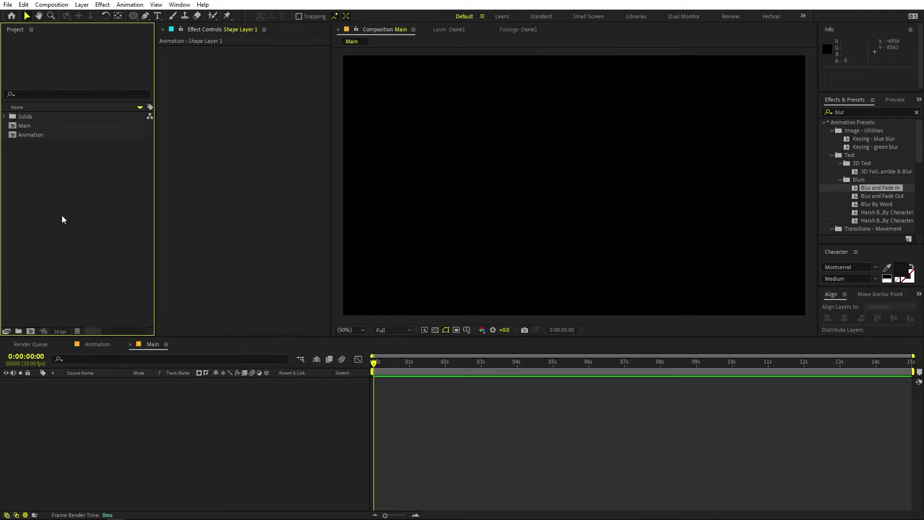
Nest the Animation composition in Main and hide White Solid 1 inside Animation.
drag(26, 131, 83, 382)
double_click(82, 382)
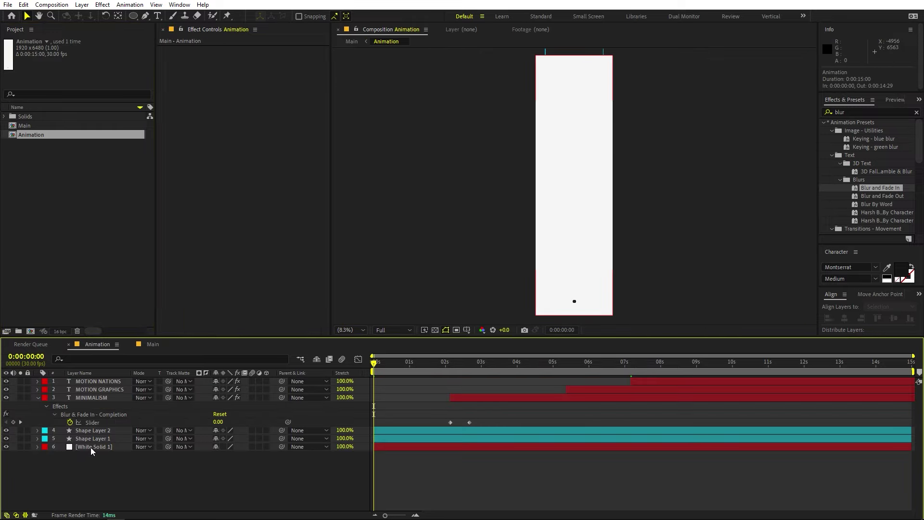
click(91, 446)
click(6, 447)
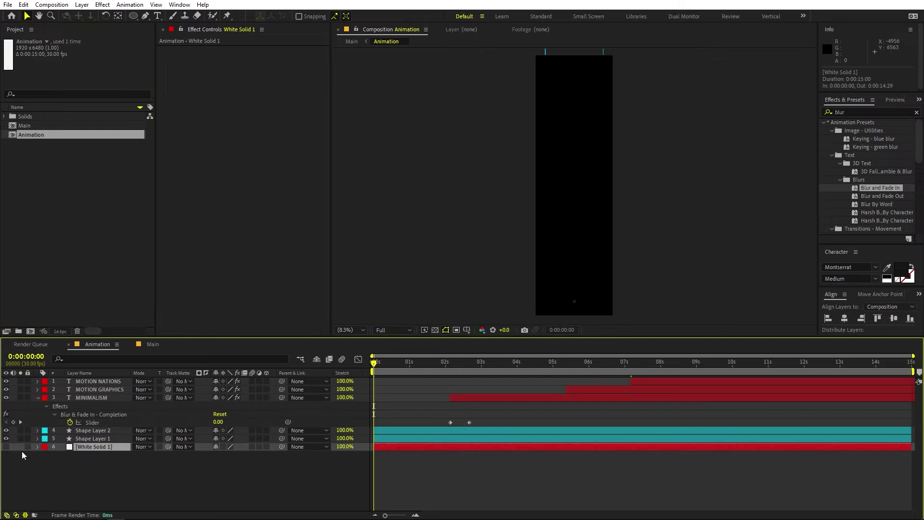
click(157, 345)
Add a full-frame light gray solid, E4E4E4, to Main and place it beneath the Animation layer.
right_click(85, 454)
mouse_move(130, 339)
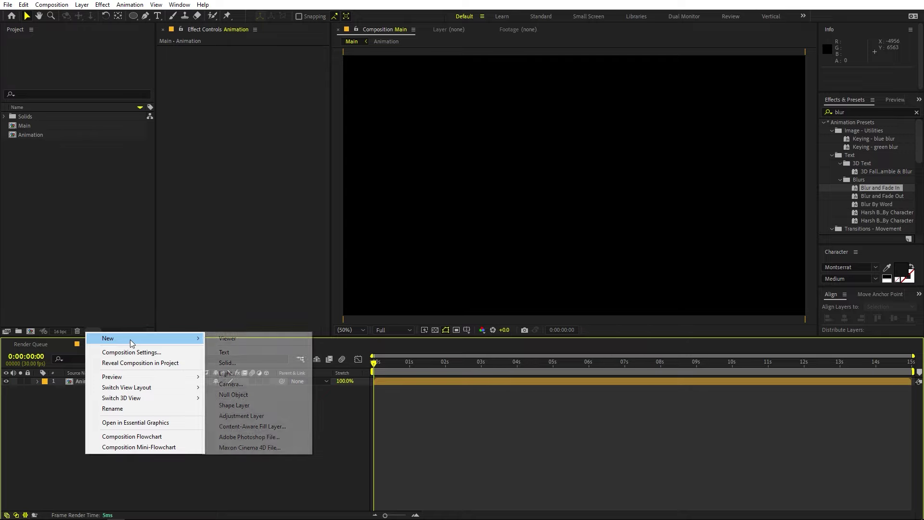
click(242, 366)
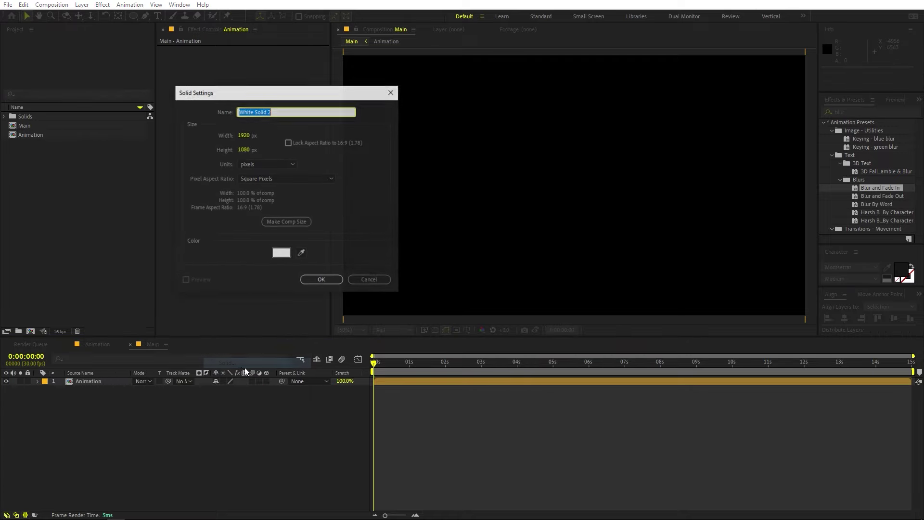
click(287, 253)
click(48, 213)
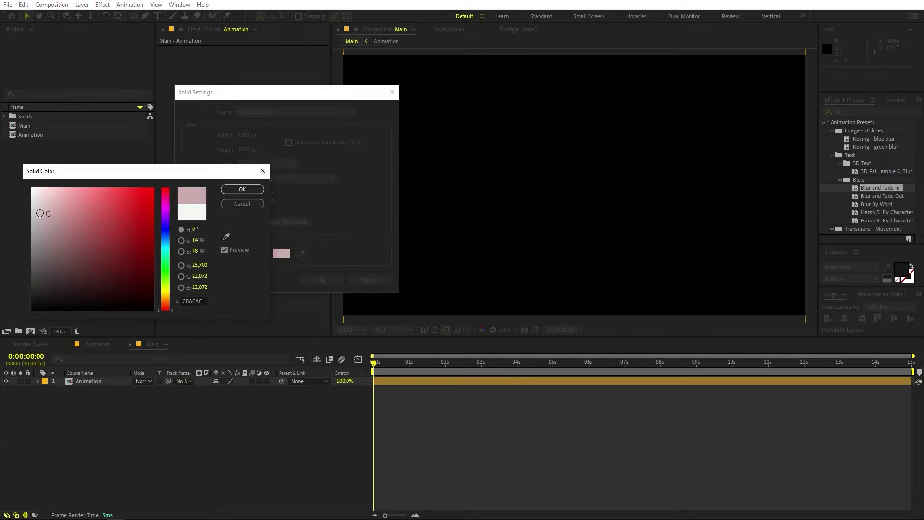
drag(49, 213, 13, 201)
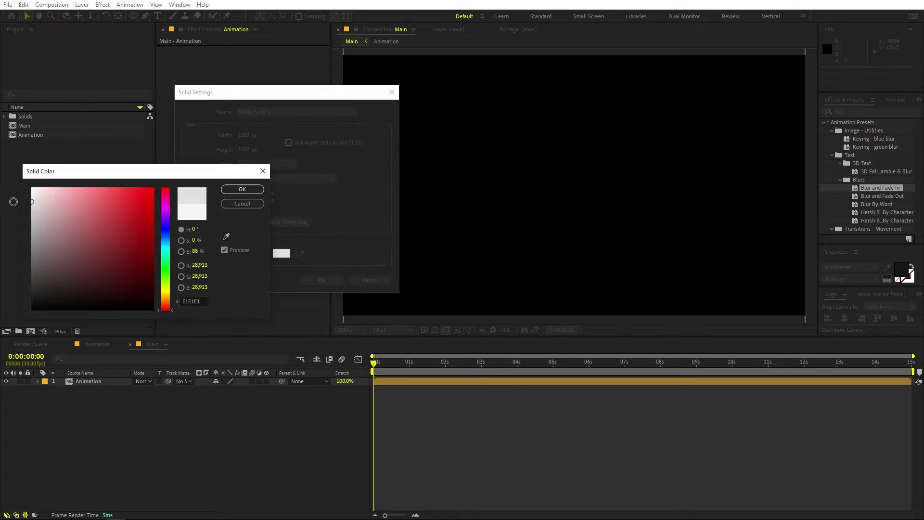
click(243, 190)
click(322, 280)
drag(84, 384, 112, 435)
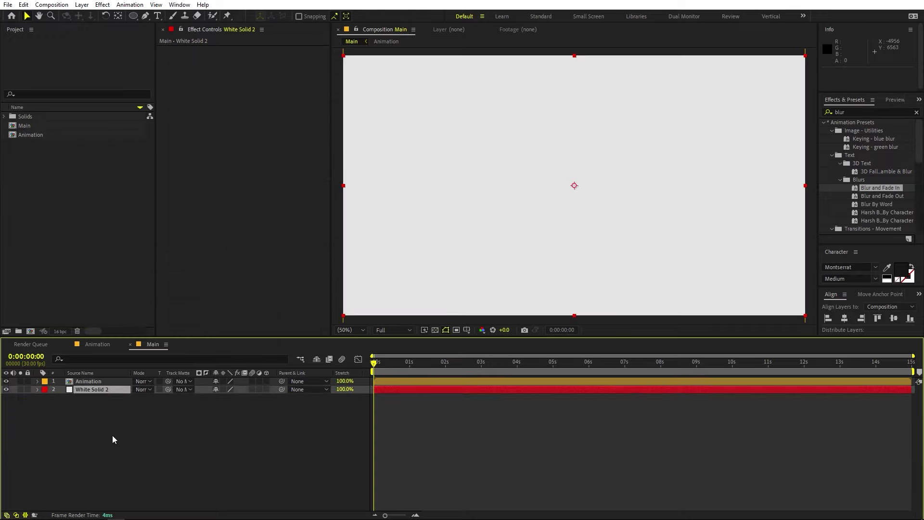
click(112, 435)
Move the Animation layer up to about 960, -2172 so its lower edge meets the bottom of the Main frame.
click(427, 389)
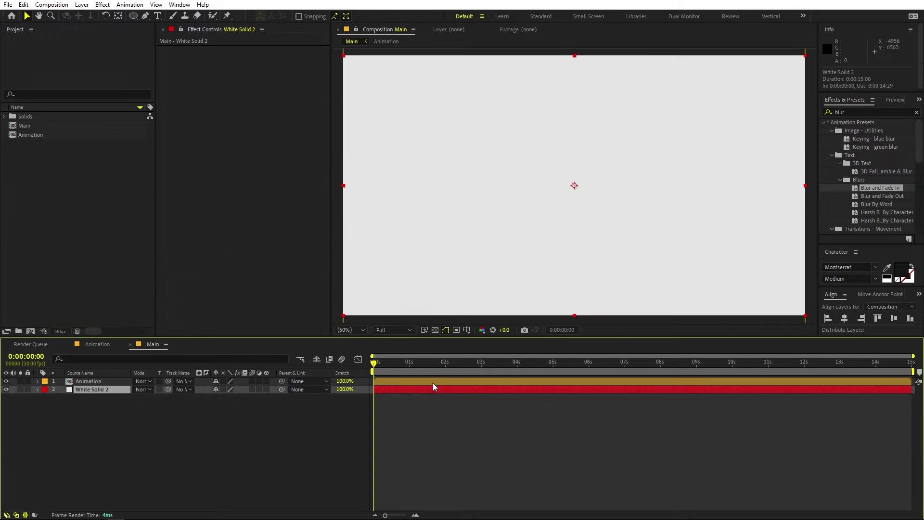
click(433, 381)
scroll(566, 173, down, 4)
scroll(571, 186, up, 1)
drag(567, 233, 562, 66)
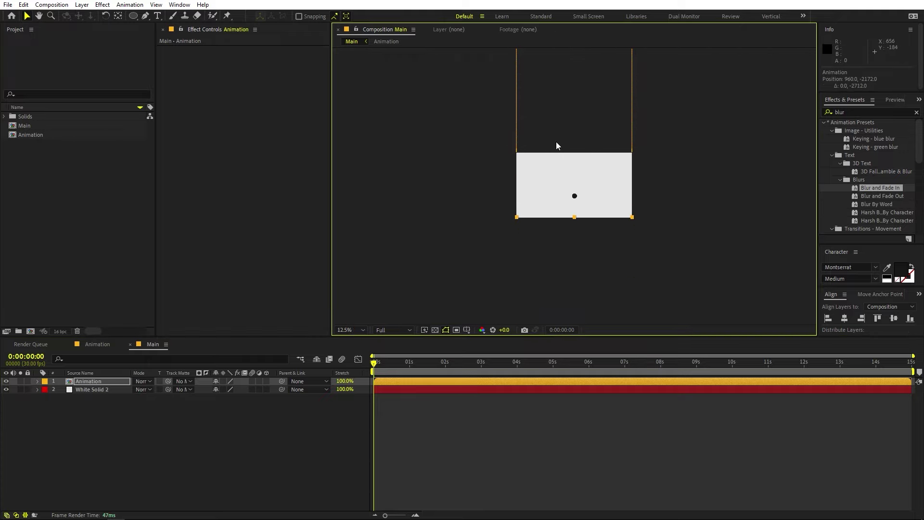
scroll(556, 142, up, 3)
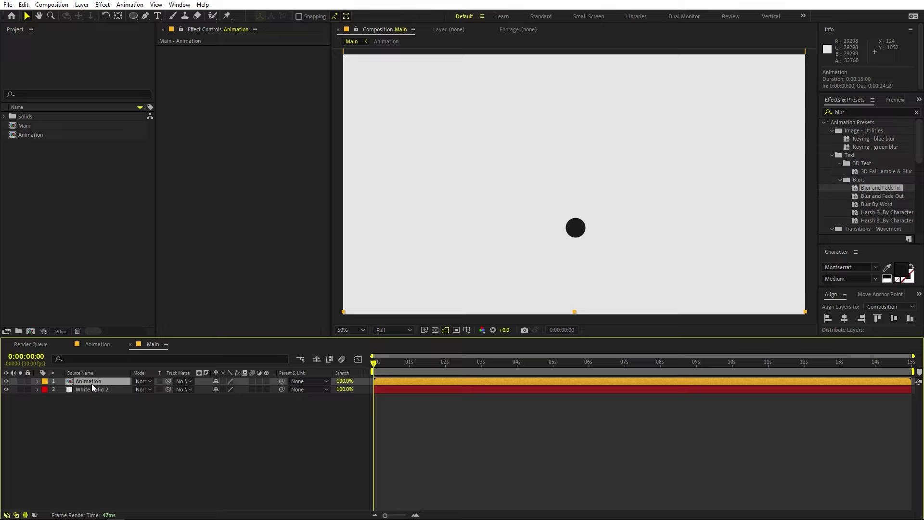
Add a Position keyframe to the Animation layer at 0:00:00:00 and preview the circle's travel in Main.
key(p)
click(61, 389)
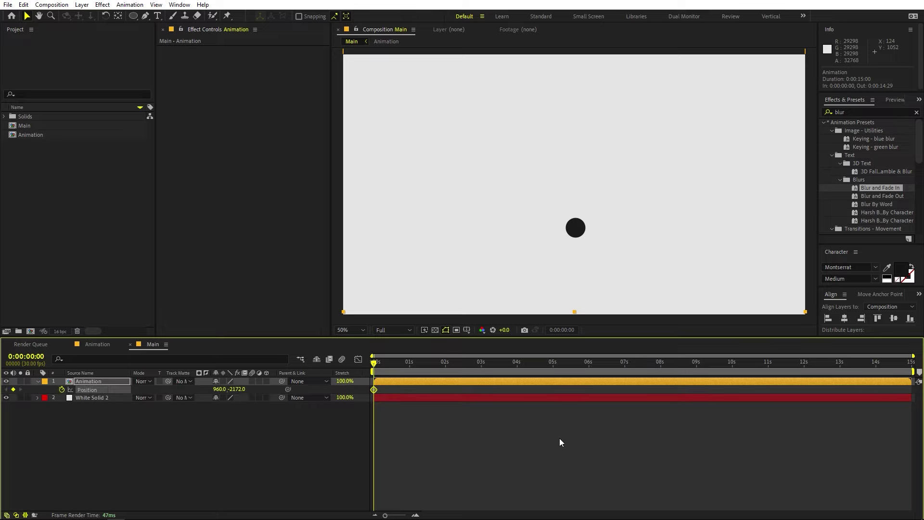
click(559, 438)
drag(374, 368, 157, 376)
key(space)
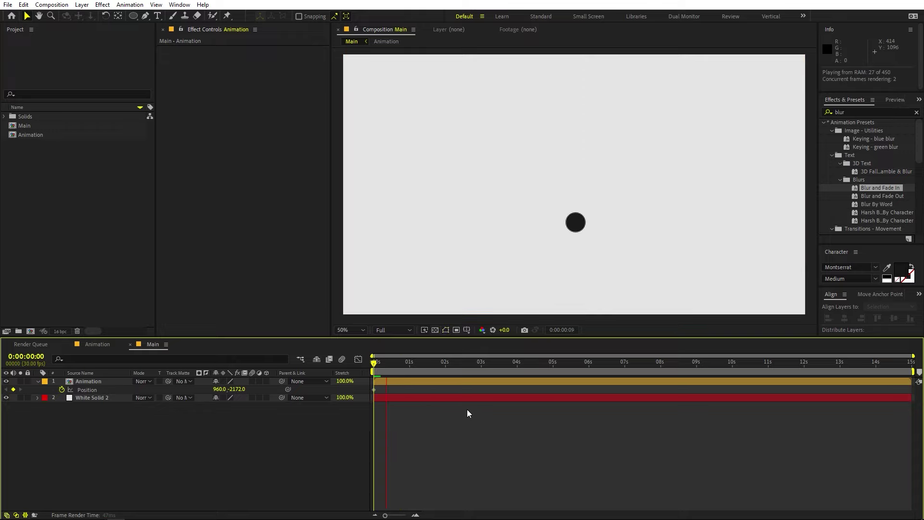
key(space)
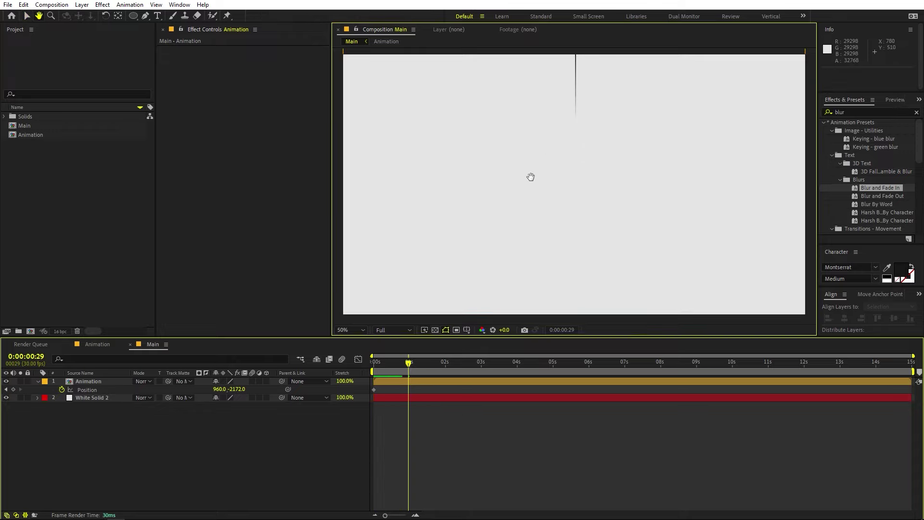
drag(533, 176, 535, 291)
Open the nested Animation composition and reveal the keyframes of Shape Layer 1 and Shape Layer 2.
double_click(443, 383)
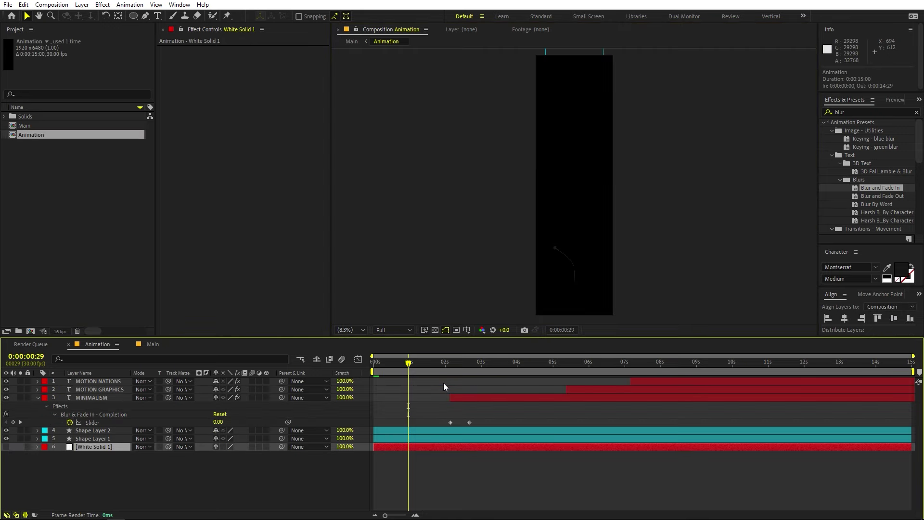
click(413, 430)
shift+click(413, 437)
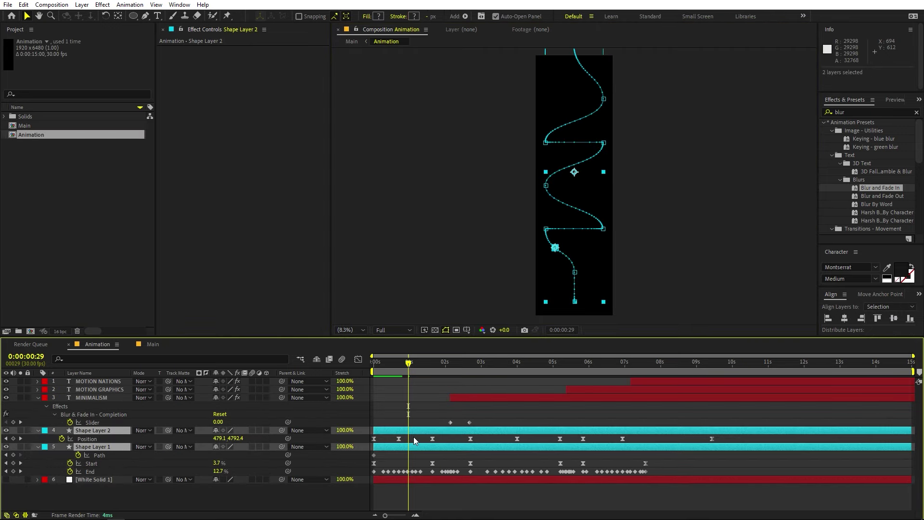
key(u)
Show Animation over the transparency grid and move the time to the circle's keyframe at 0:00:01:19.
click(407, 377)
drag(408, 378, 399, 368)
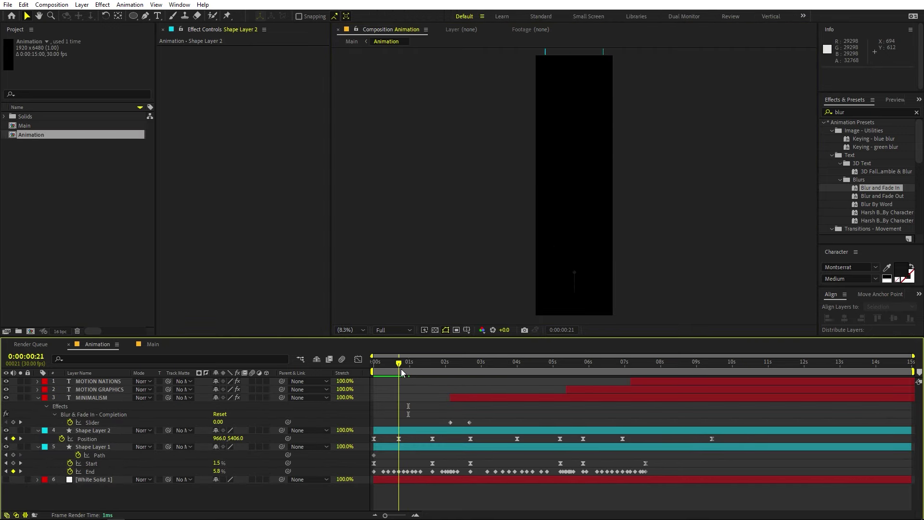
click(433, 330)
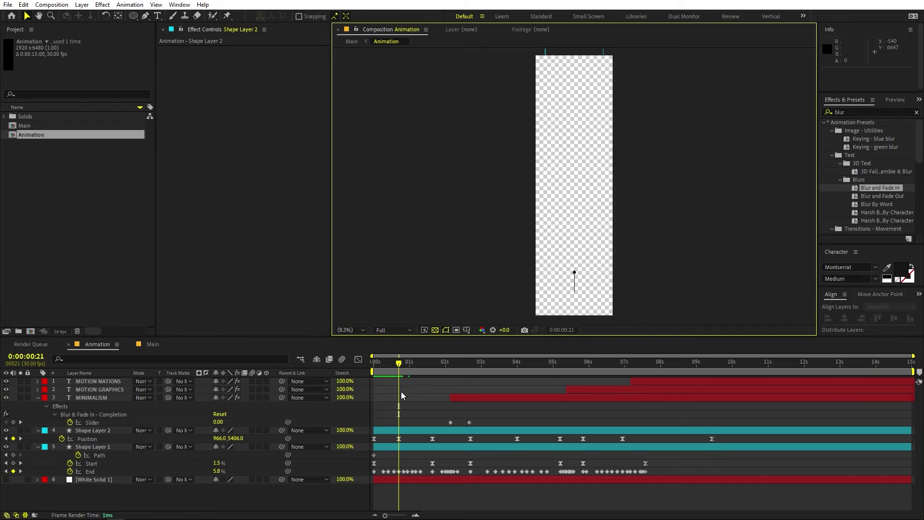
drag(401, 366, 431, 370)
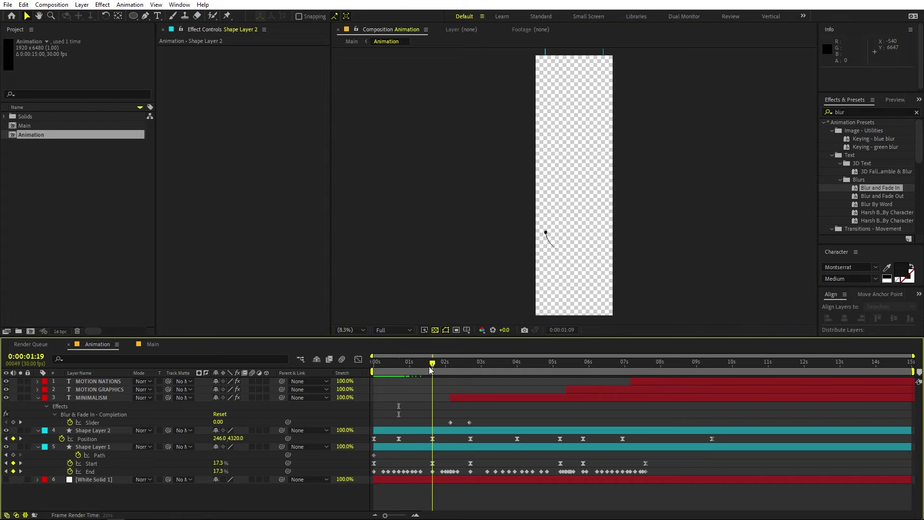
In Main, set the Animation layer's Position to 960, -543 at 0:00:01:19, centring the circle vertically in the frame.
click(151, 346)
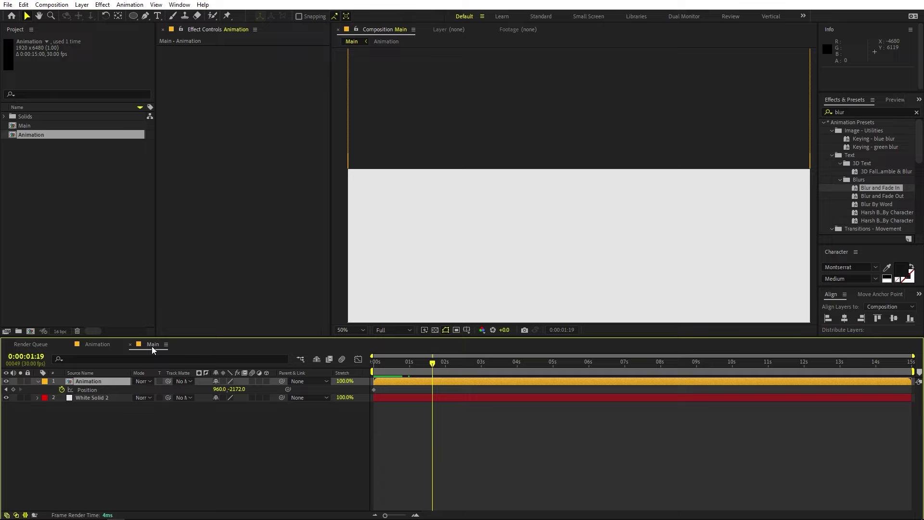
click(234, 391)
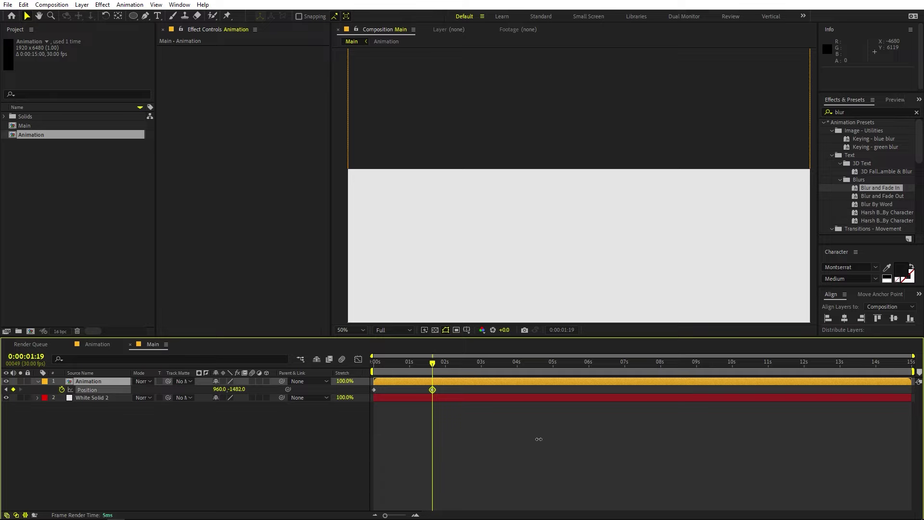
drag(675, 452, 831, 466)
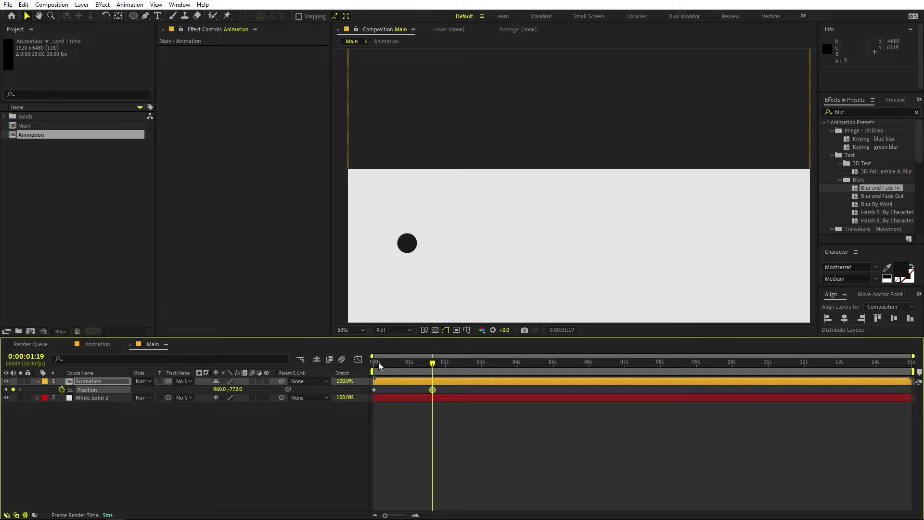
click(361, 329)
click(359, 347)
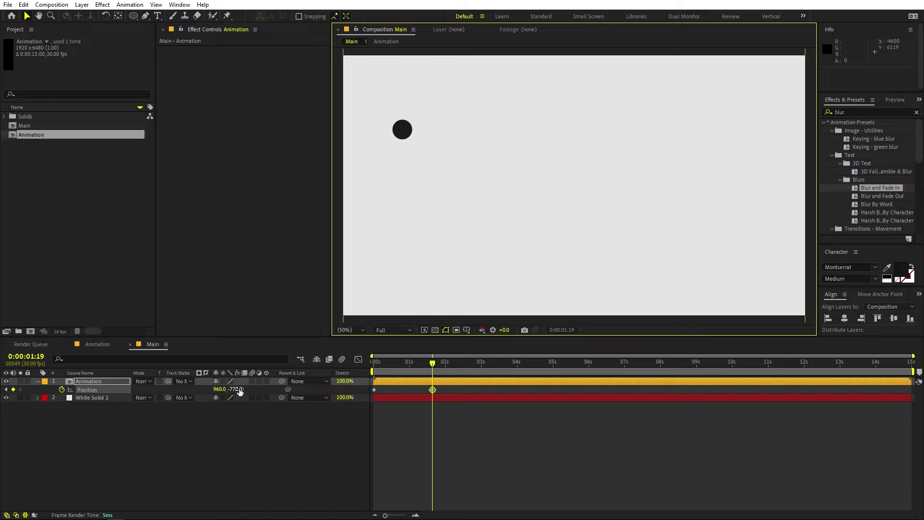
drag(240, 391, 316, 398)
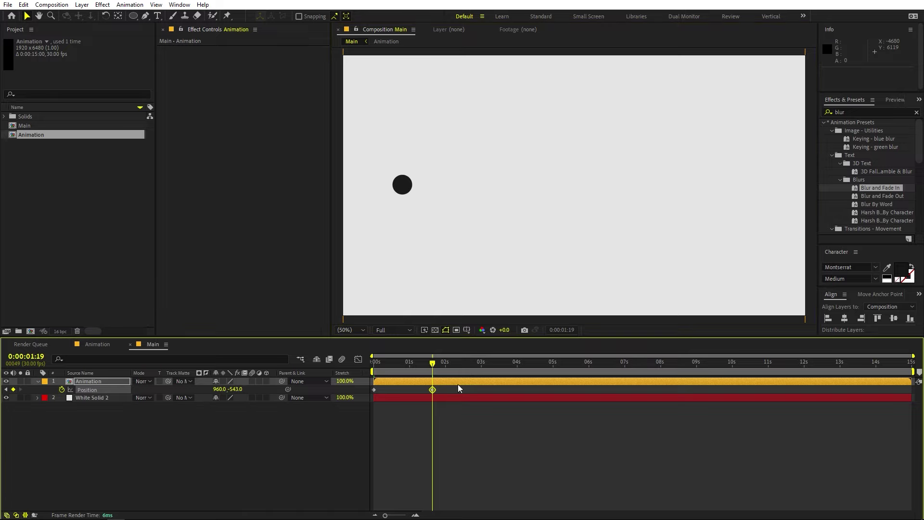
Apply Easy Ease to both Position keyframes of the Animation layer, fit the view and preview the move from the start.
drag(457, 384, 327, 397)
key(F9)
key(Home)
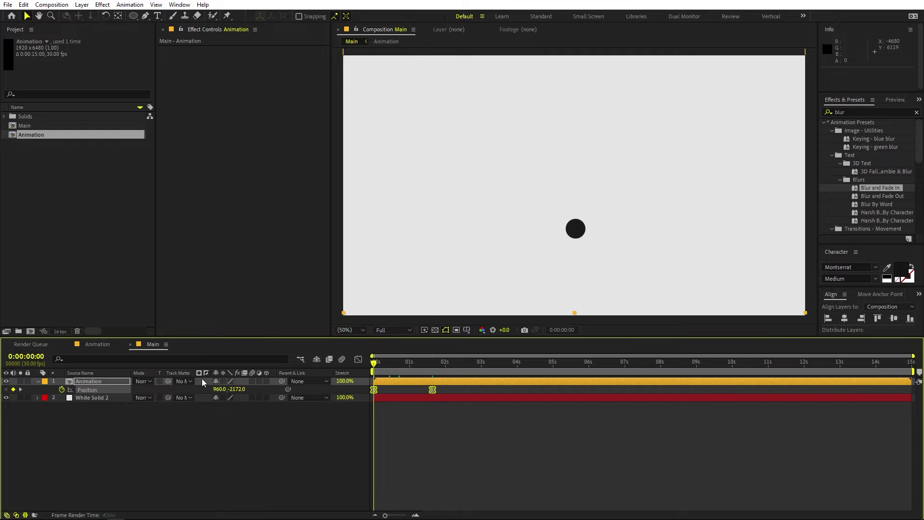
click(351, 330)
click(360, 349)
click(554, 495)
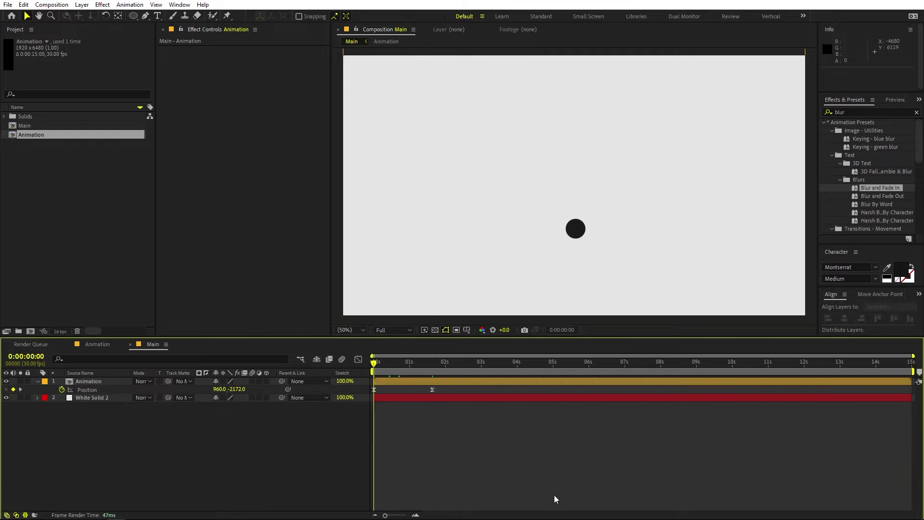
key(space)
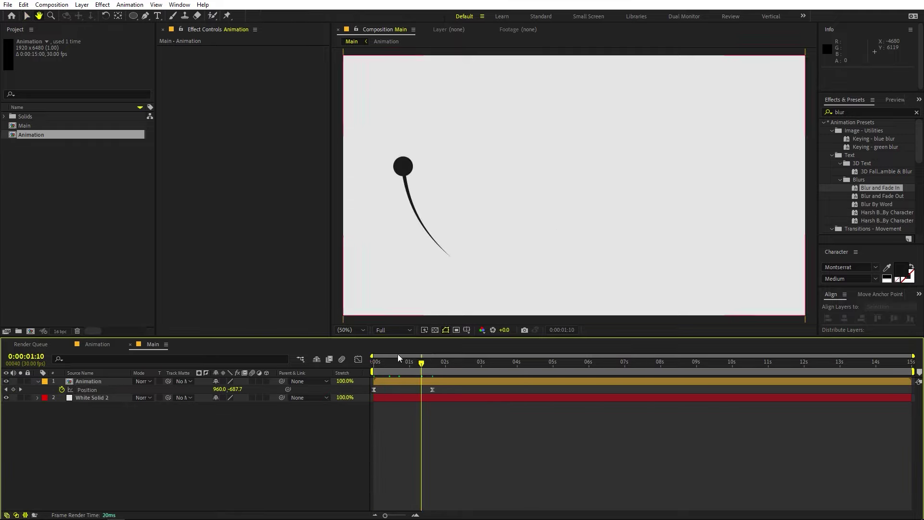
key(space)
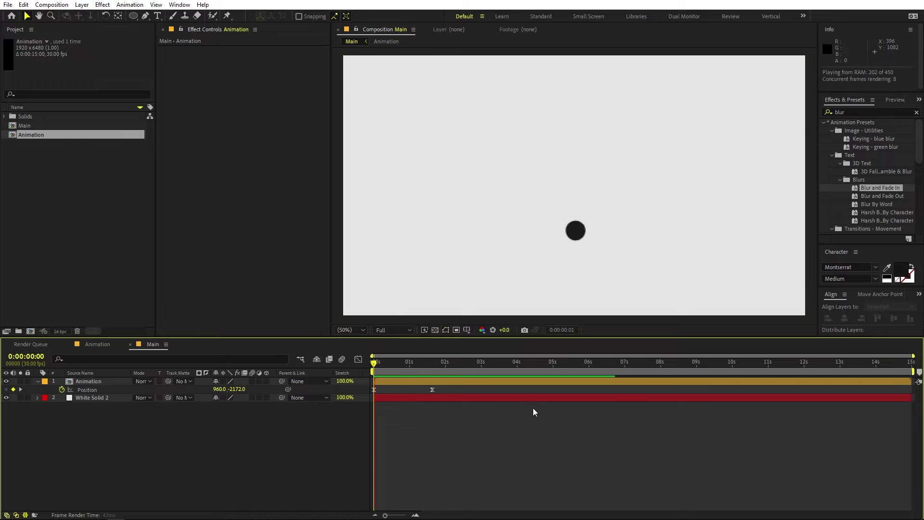
Lengthen the outgoing ease of Animation's first Position keyframe in the speed graph so the move starts more gradually.
drag(471, 397, 344, 397)
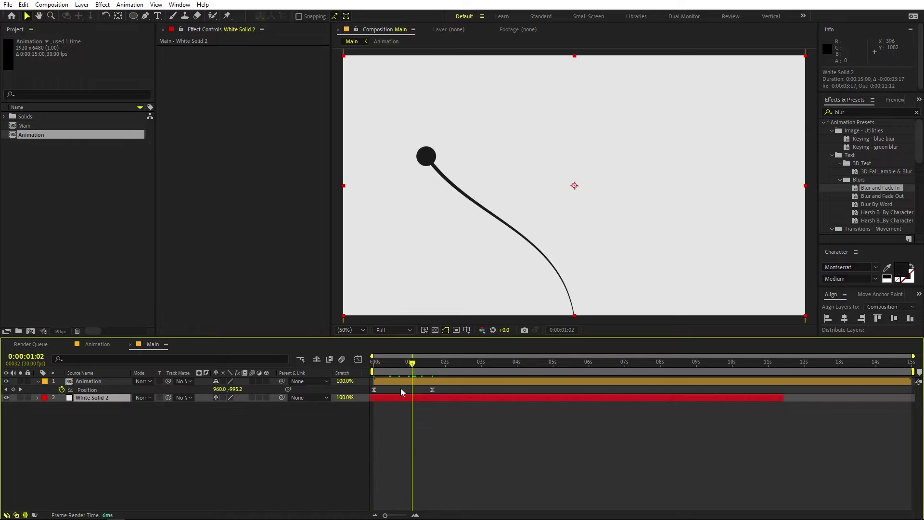
key(ctrl+z)
drag(426, 384, 356, 394)
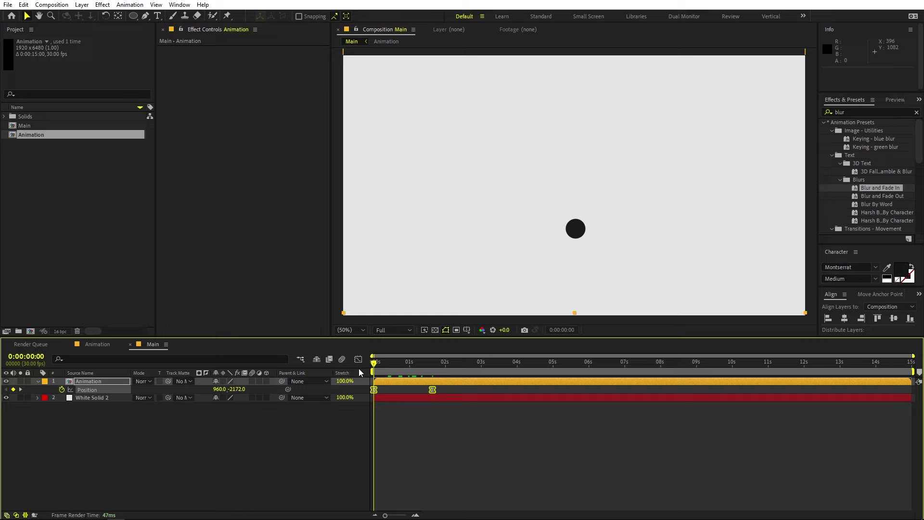
click(358, 359)
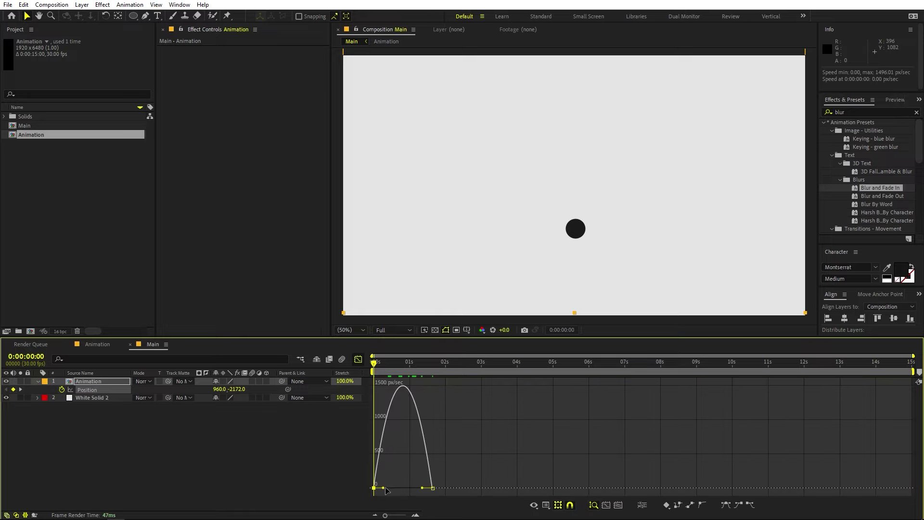
drag(384, 488, 391, 487)
key(space)
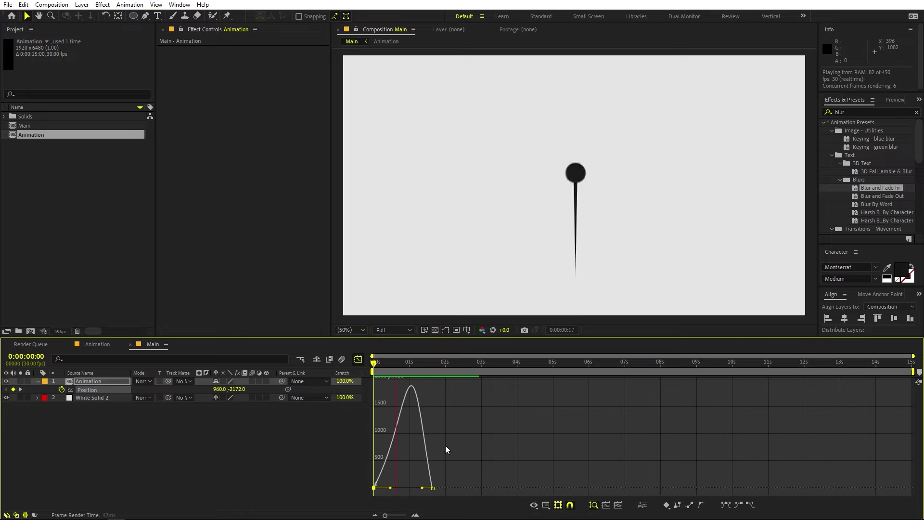
key(space)
drag(390, 488, 396, 488)
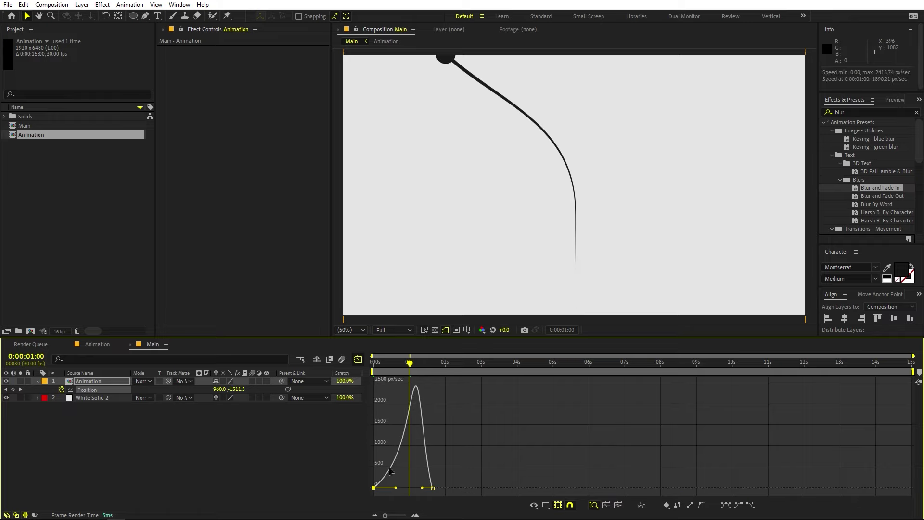
key(space)
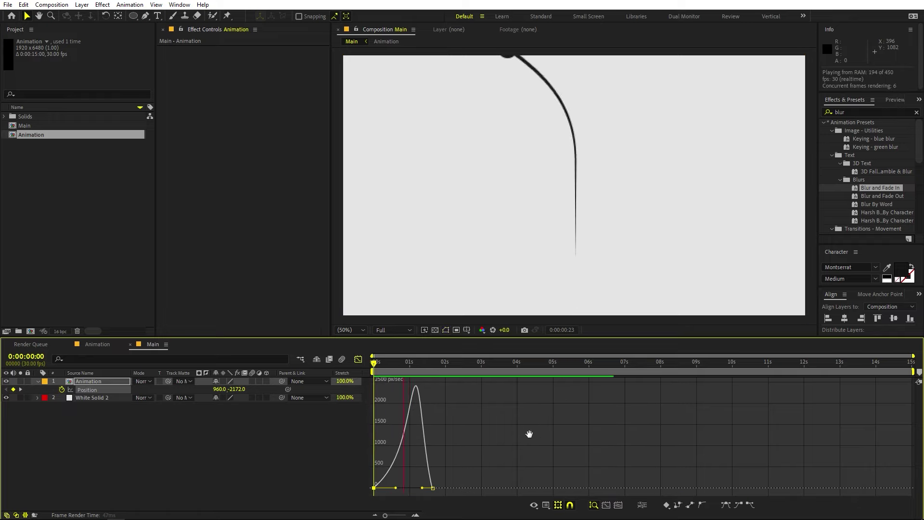
key(space)
Lengthen the incoming ease of the Position keyframe at 0:00:01:19 for a sharp mid-move speed peak, and preview it.
drag(529, 434, 416, 488)
drag(415, 488, 414, 488)
key(space)
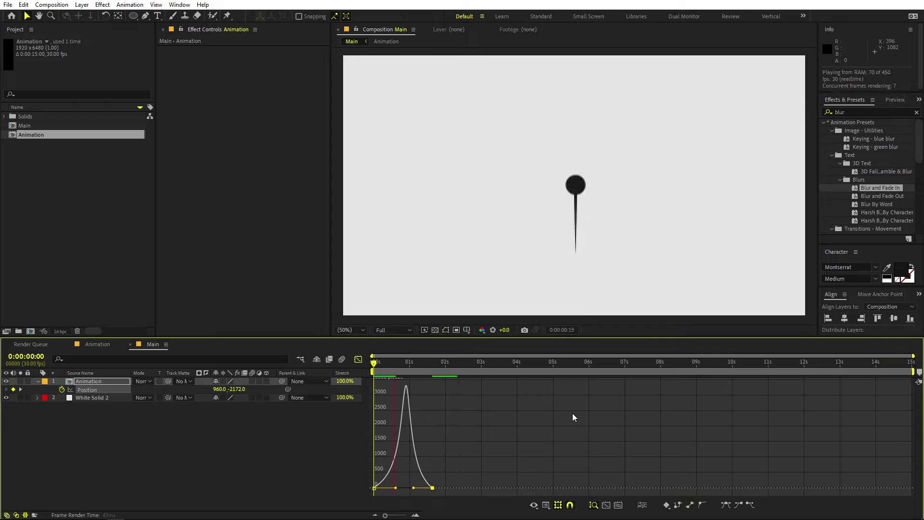
key(space)
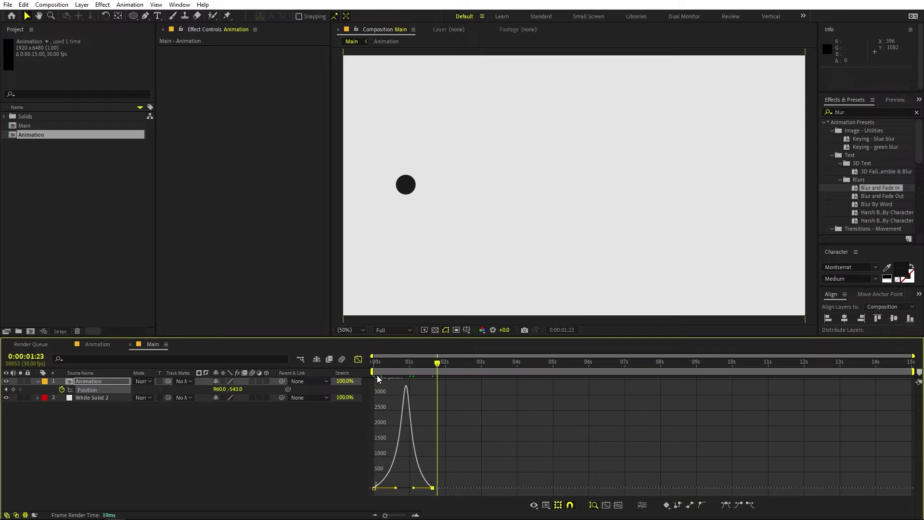
Return to the keyframe view, replay the move and add a holding Position keyframe to Animation at 0:00:02:26.
click(358, 360)
key(space)
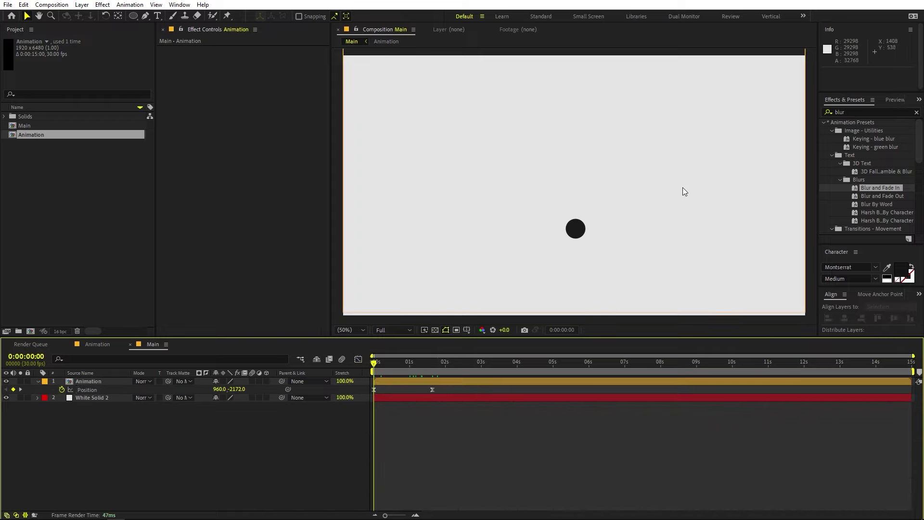
key(space)
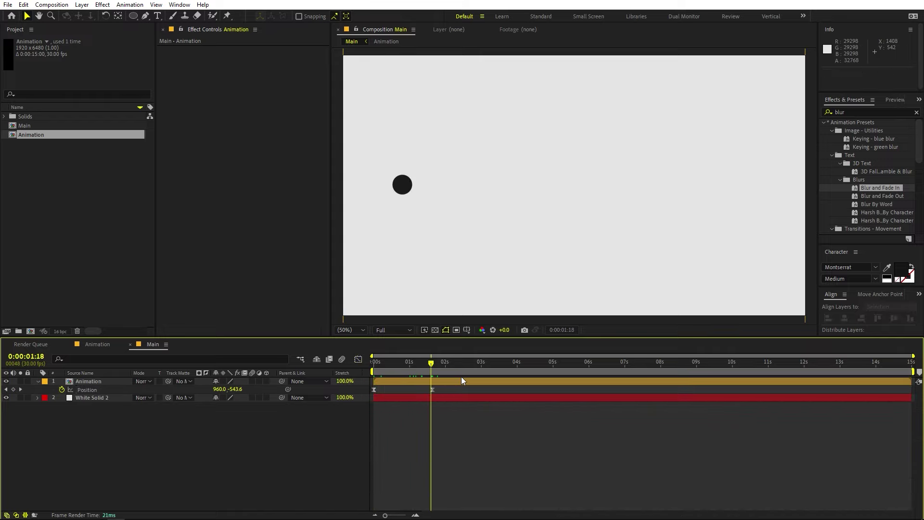
drag(432, 363, 479, 362)
click(13, 389)
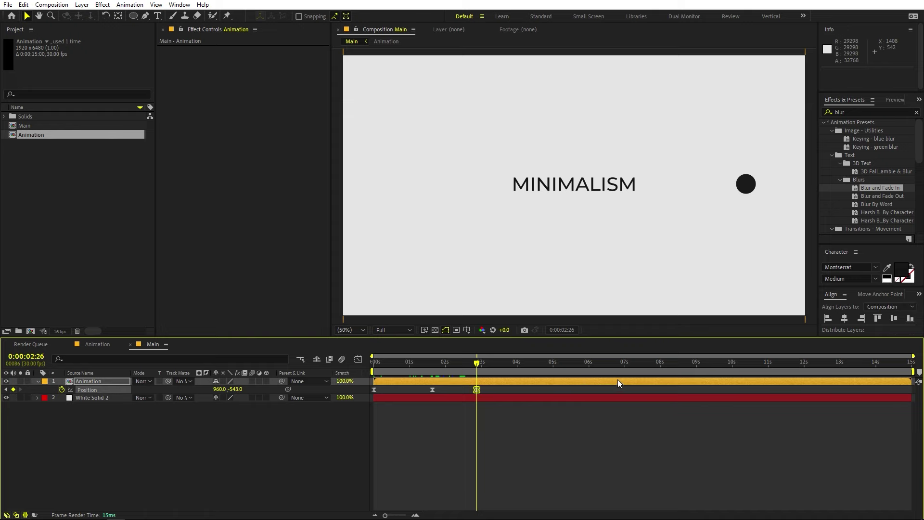
Find the circle's 0:00:05:06 keyframe in Animation, set the layer's Position in Main to 960, 1601 there, and preview.
double_click(529, 382)
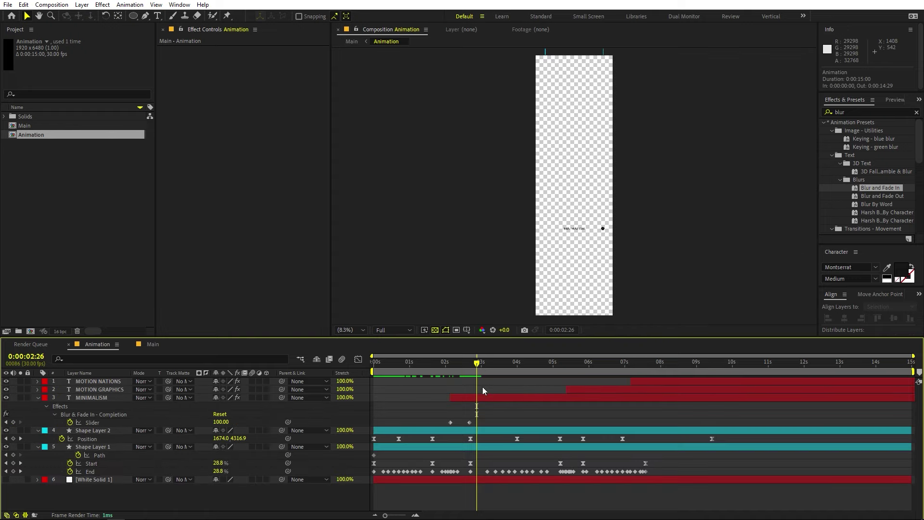
key(space)
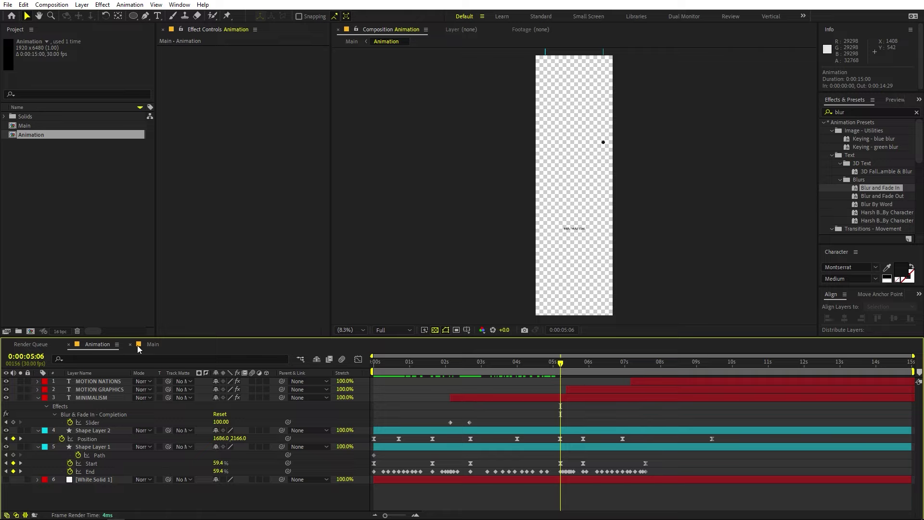
click(152, 344)
key(p)
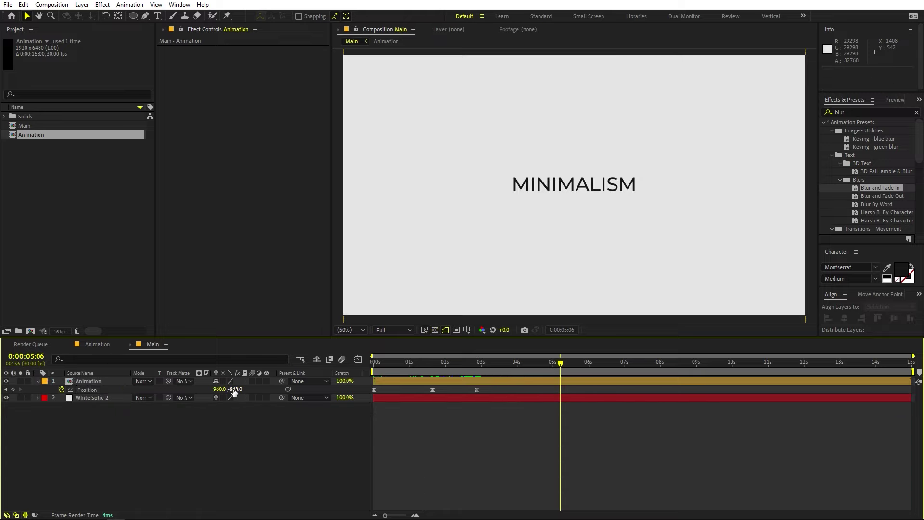
drag(230, 390, 861, 447)
drag(229, 390, 490, 402)
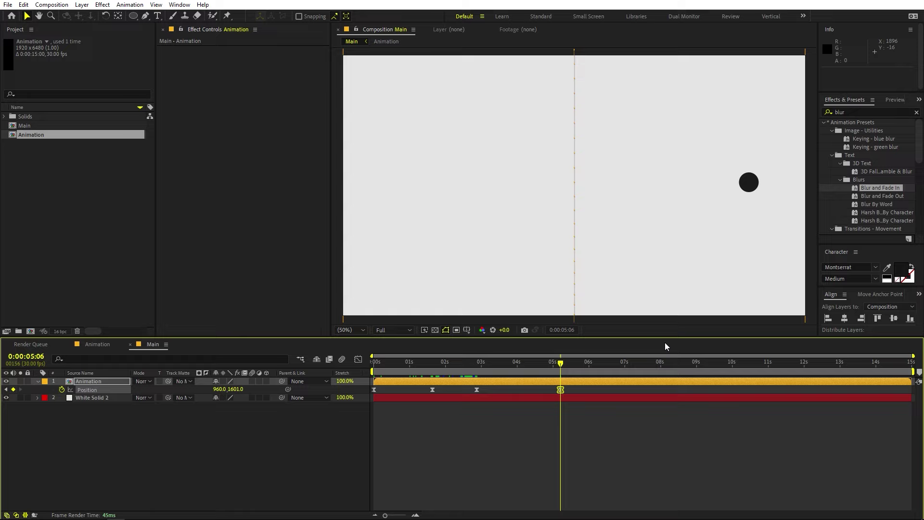
drag(560, 371, 466, 371)
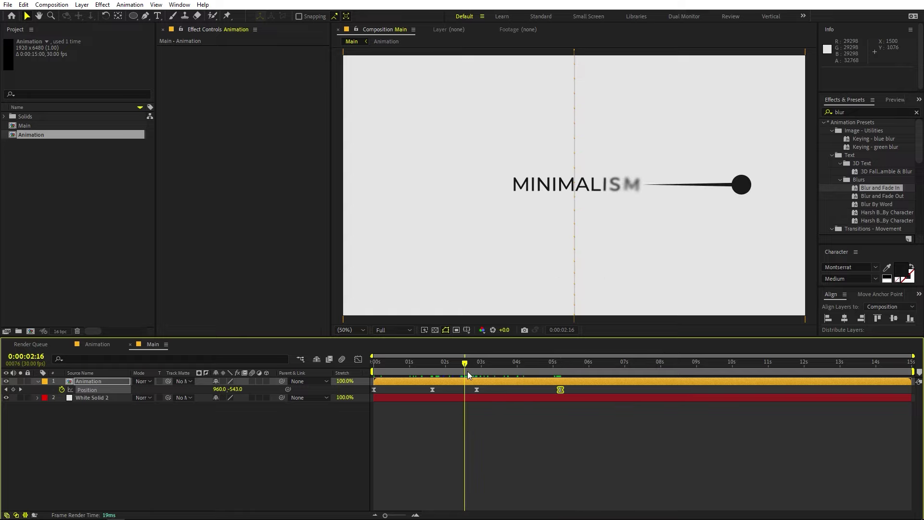
key(space)
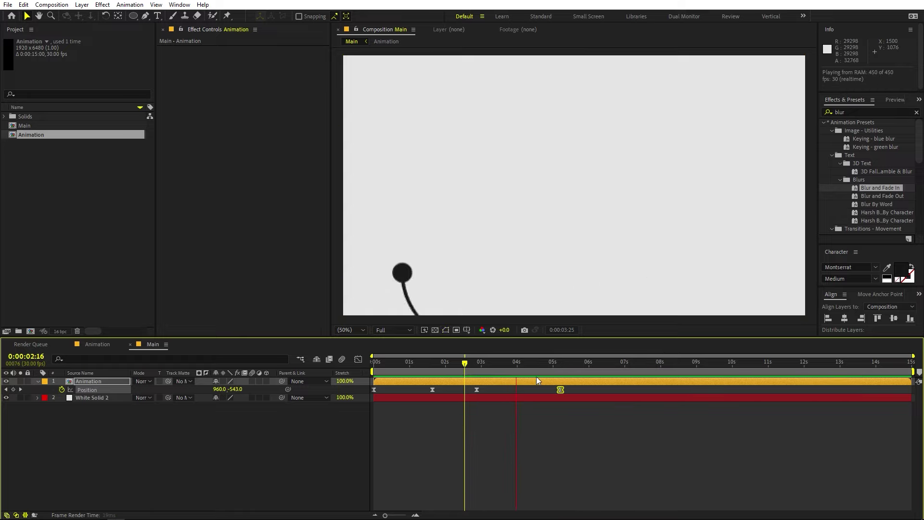
Lengthen the eases between the Position keyframes at 0:00:02:26 and 0:00:05:06 in the speed graph and preview the second move.
drag(574, 395, 467, 388)
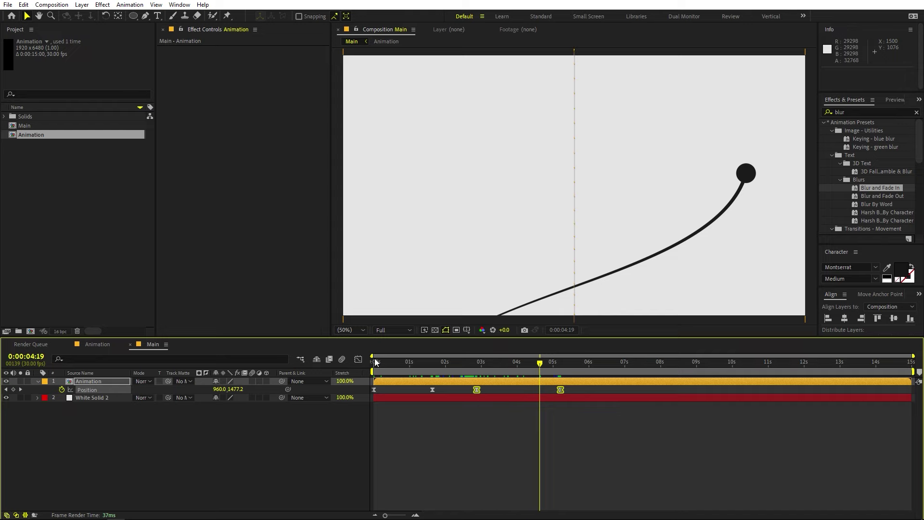
click(358, 359)
mouse_move(511, 472)
mouse_down()
mouse_move(464, 491)
mouse_move(506, 489)
mouse_up()
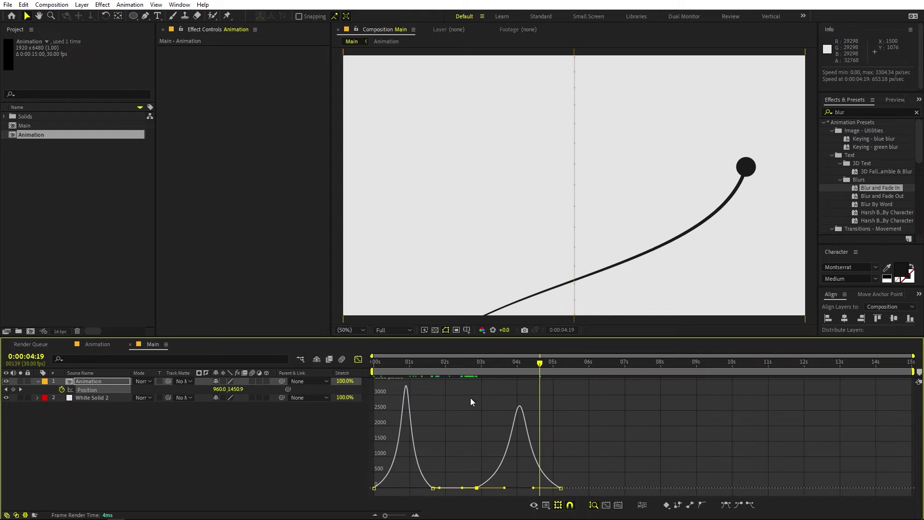
click(465, 365)
key(space)
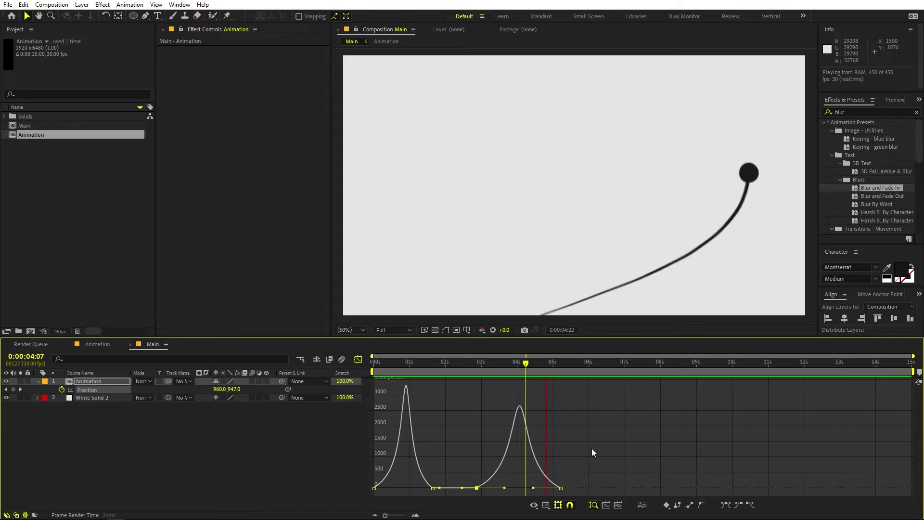
mouse_move(551, 378)
mouse_down()
mouse_move(515, 362)
mouse_move(554, 378)
mouse_up()
key(space)
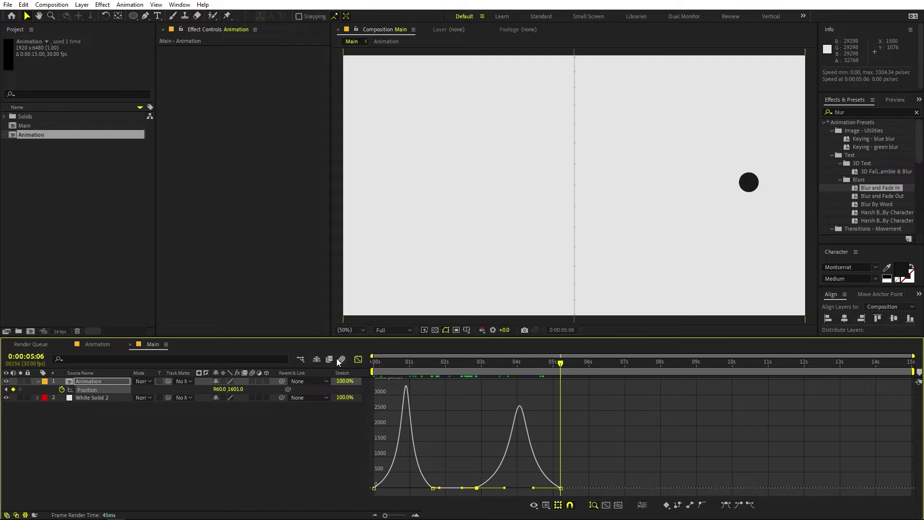
click(358, 359)
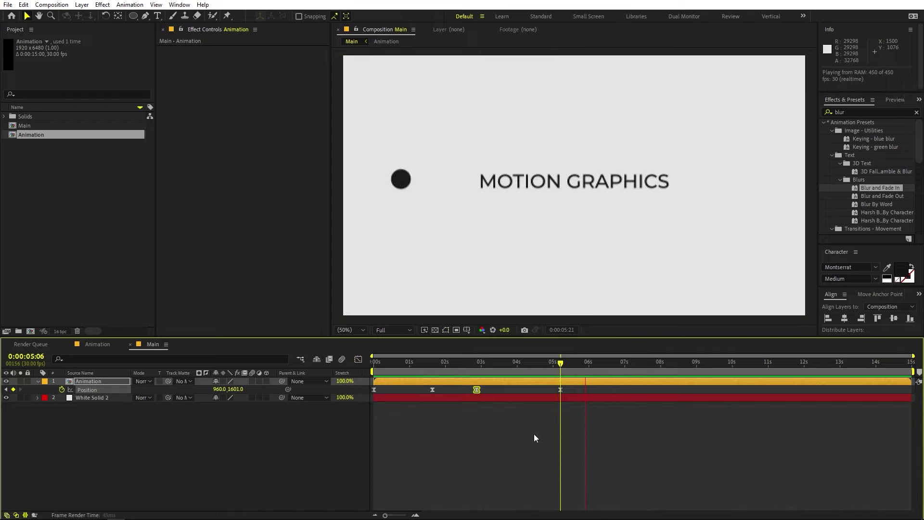
Add a holding Position keyframe once the circle has crossed MOTION GRAPHICS, and open the nested Animation composition at 0:00:07:21.
drag(579, 370, 650, 371)
click(13, 389)
click(625, 383)
double_click(625, 383)
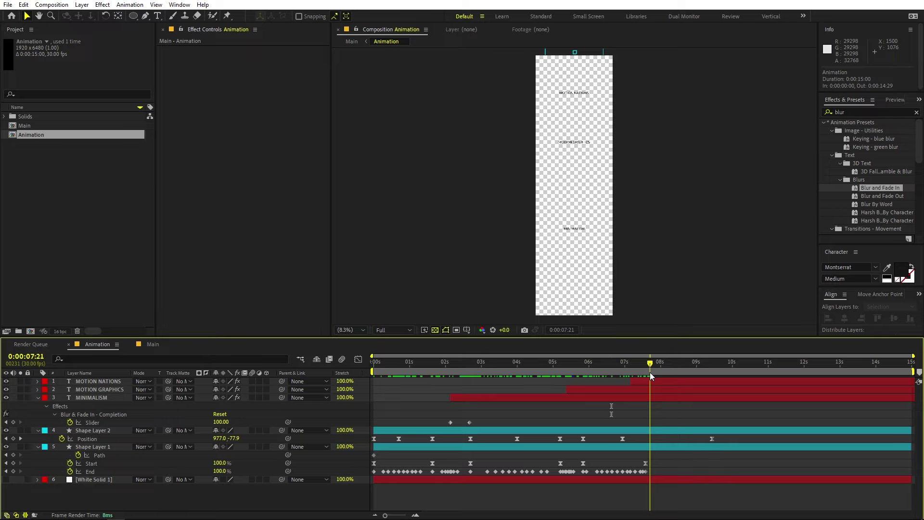
Set the Animation layer's Position in Main to 960, 2854 at 0:00:07:21, centring MOTION NATIONS, and check the move around 0:00:07:07.
click(157, 345)
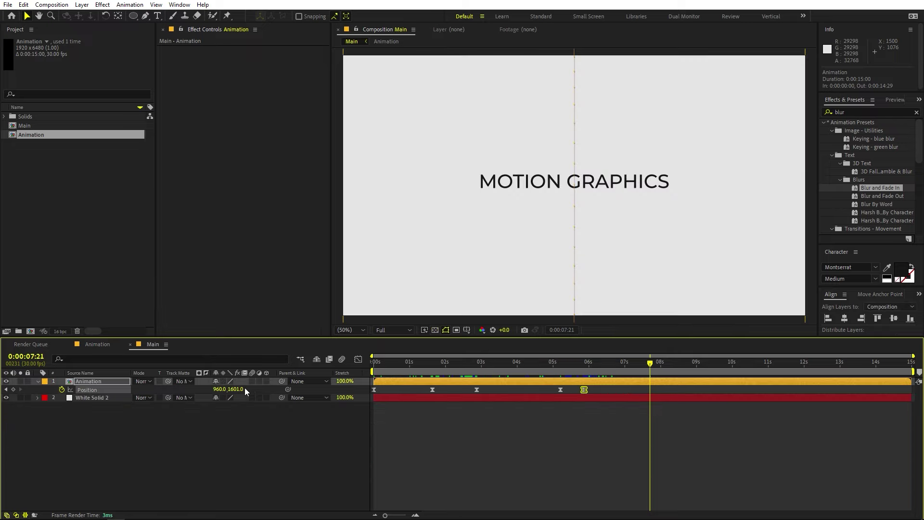
drag(242, 388, 749, 476)
drag(625, 368, 611, 370)
key(k)
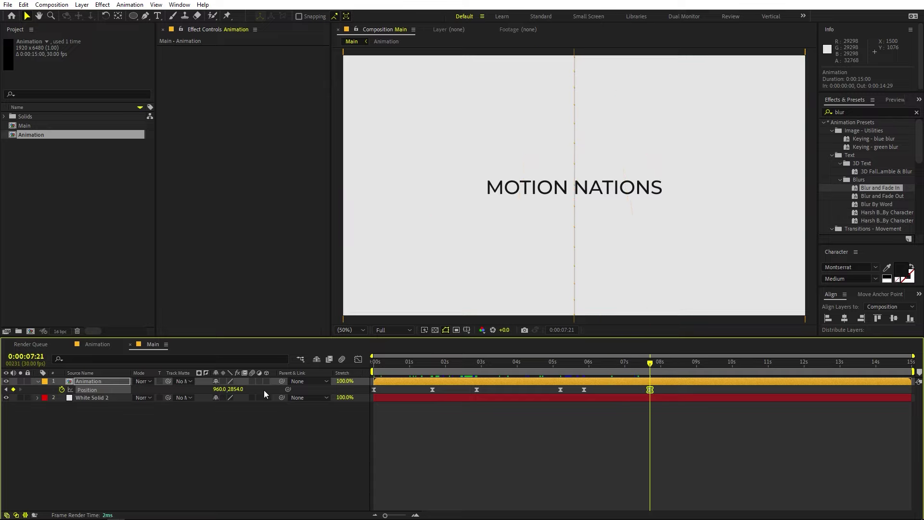
click(632, 369)
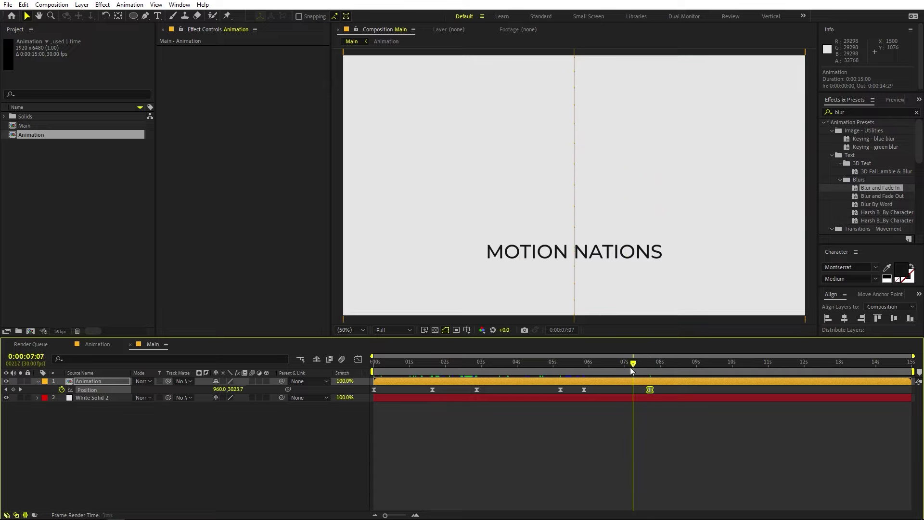
Move the Animation layer's last Position keyframe to 0:00:07:13, set its value to 960, 3242 and preview the third move.
drag(632, 370, 642, 388)
key(comma)
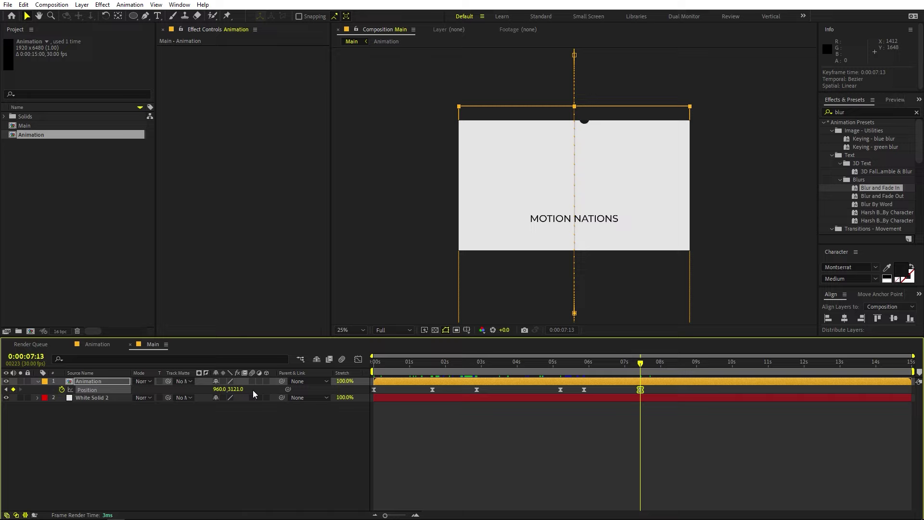
drag(238, 389, 286, 397)
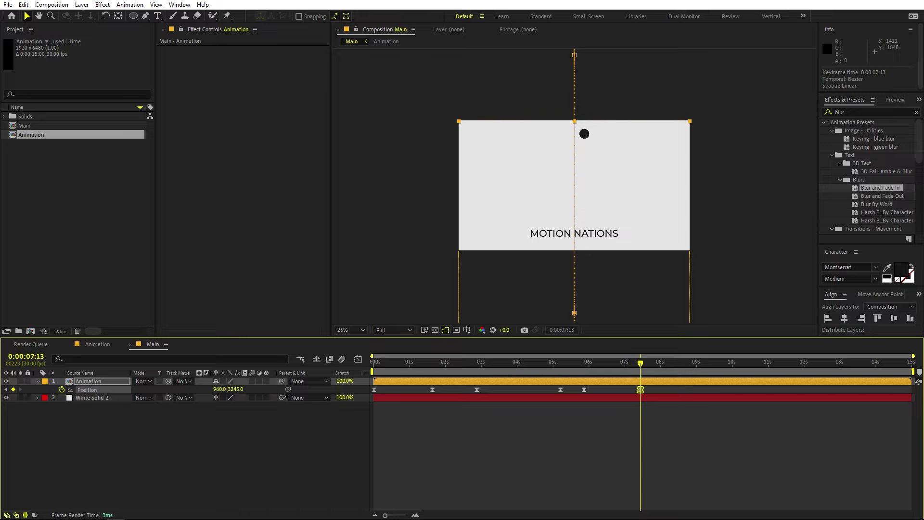
key(space)
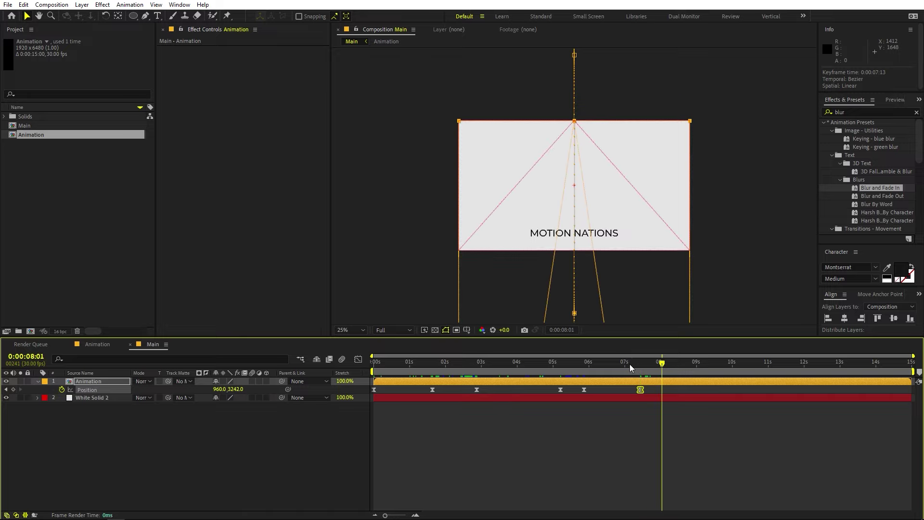
click(528, 367)
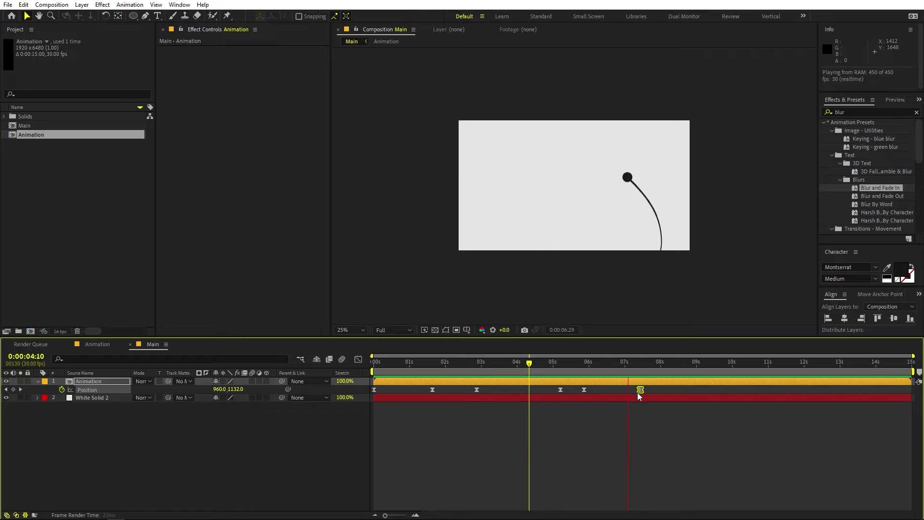
key(space)
Shift the last Position keyframe to 0:00:07:25 and inspect how MOTION NATIONS is framed in Main.
drag(642, 391, 653, 391)
double_click(655, 382)
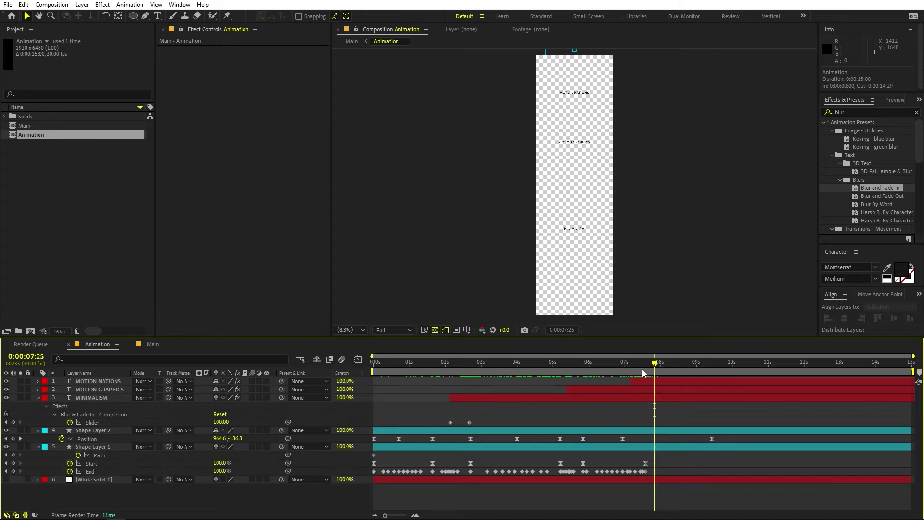
click(152, 344)
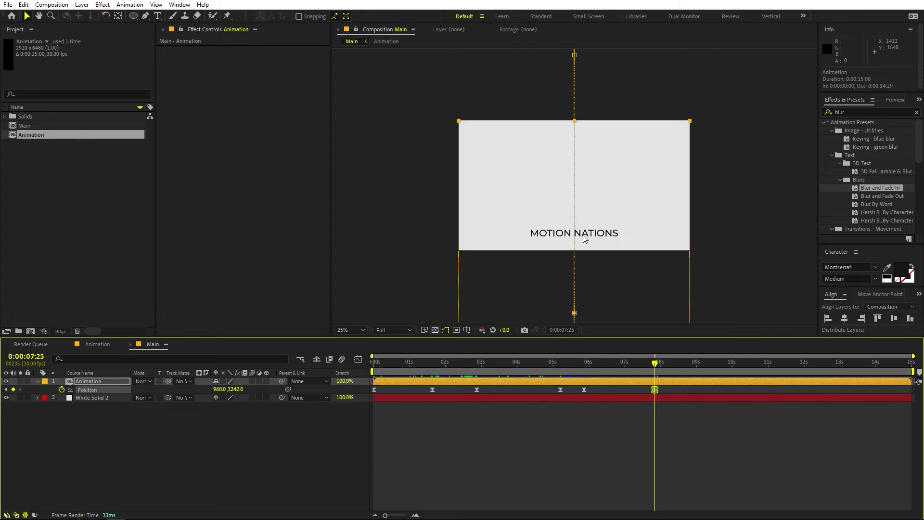
scroll(584, 236, up, 2)
key(h)
drag(625, 260, 612, 239)
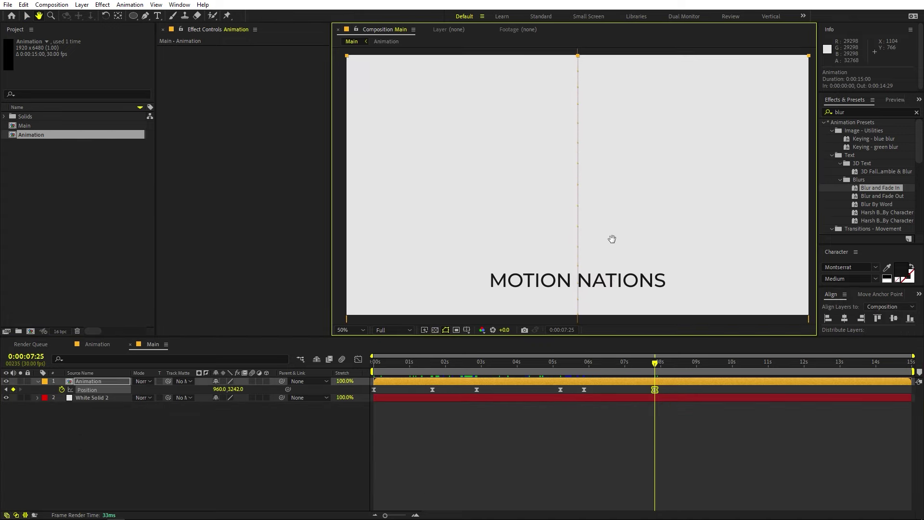
Nudge the MOTION NATIONS title in the Animation composition up to 959.8, 566 so it sits vertically centred in Main.
click(105, 348)
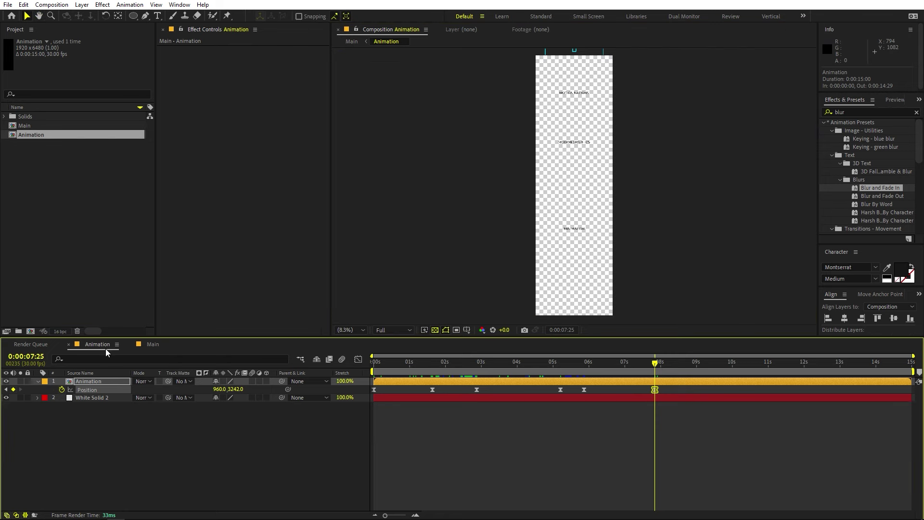
click(642, 383)
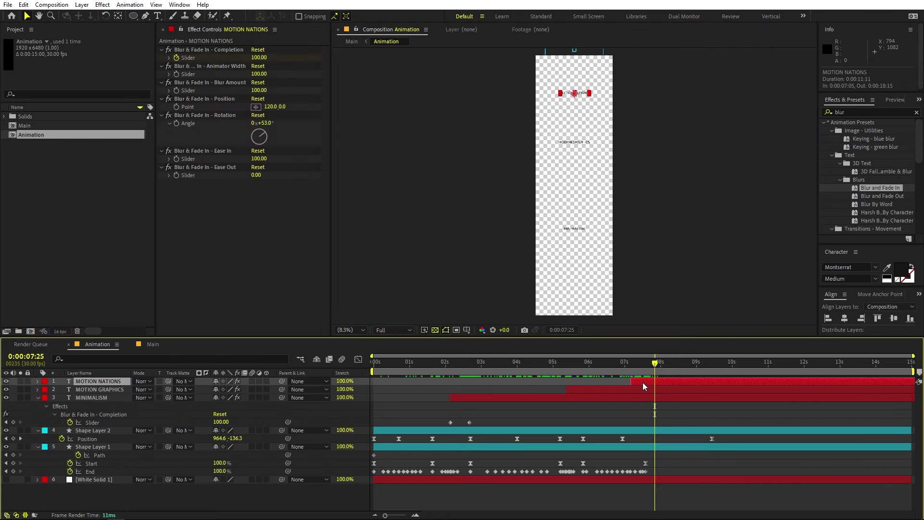
key(shift+Up)
key(shift+Up)
key(shift+Up)
key(Down)
key(Down)
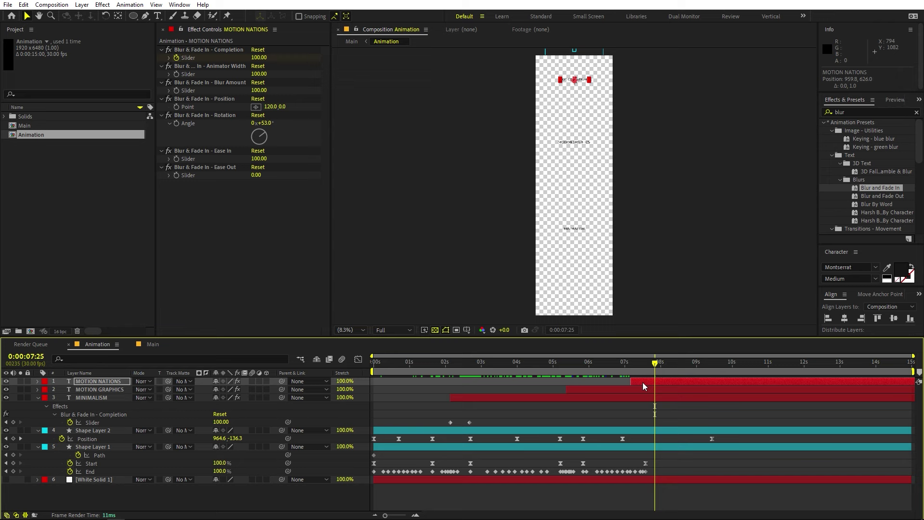
click(153, 345)
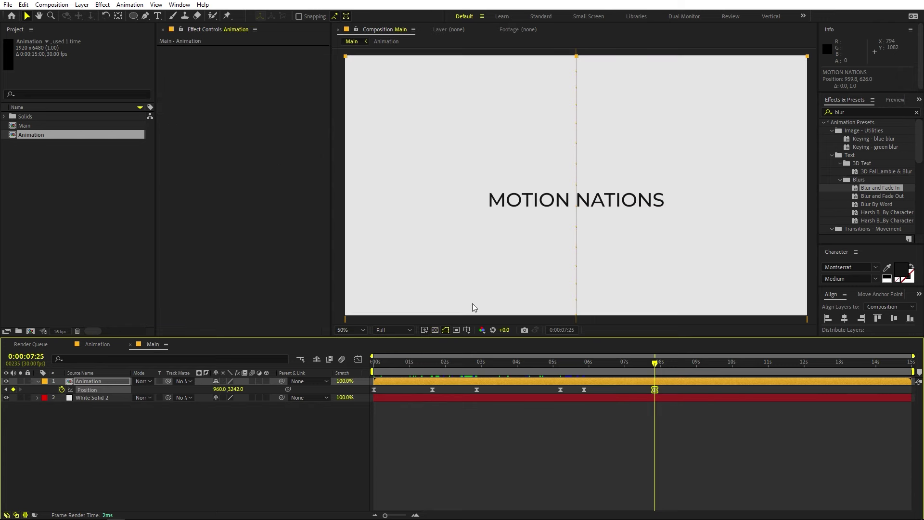
click(95, 345)
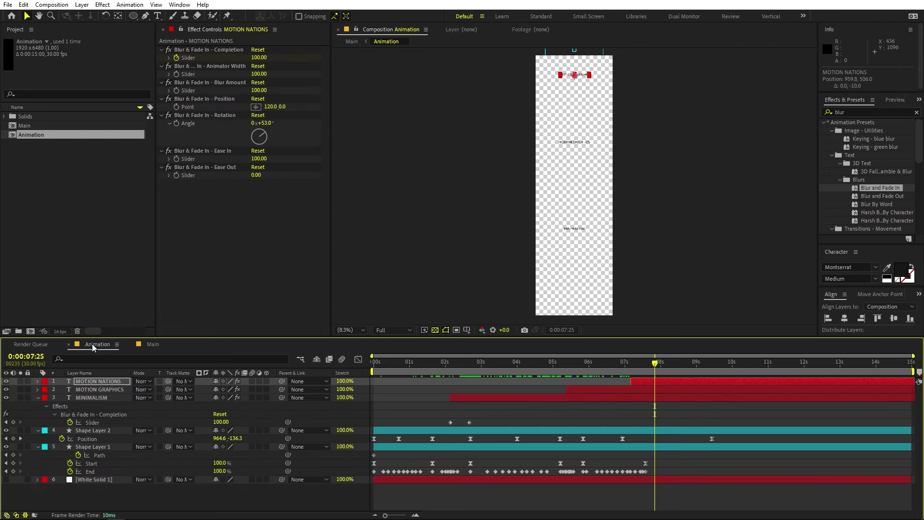
click(152, 344)
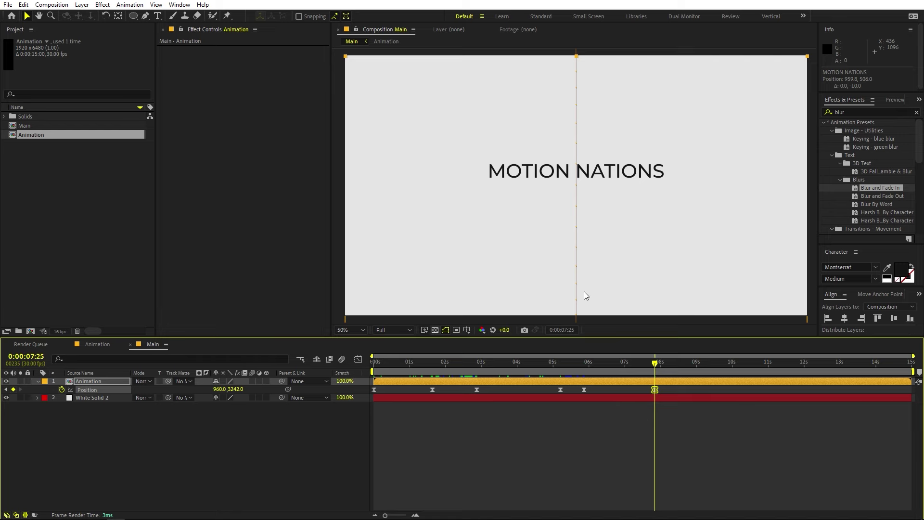
click(91, 343)
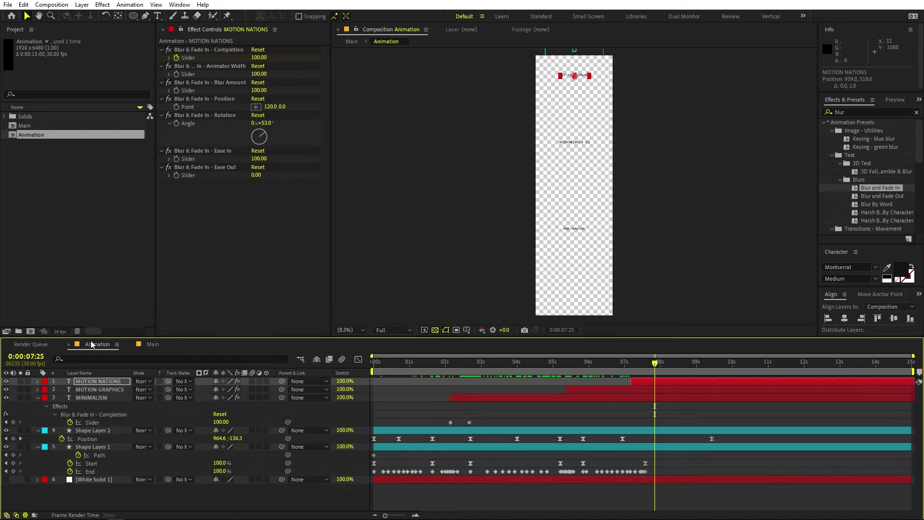
click(157, 344)
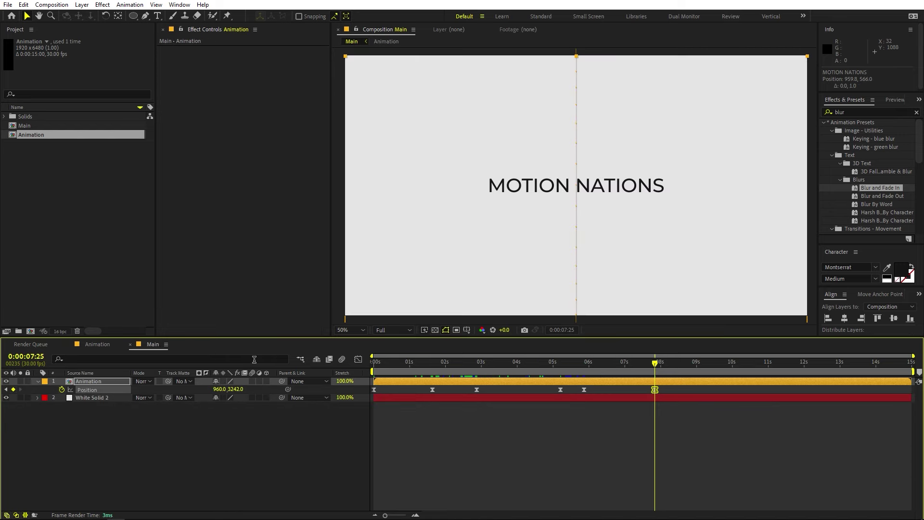
Lengthen the outgoing ease of Main's 0:00:05:26 Position keyframe in the speed graph and preview the third move.
drag(628, 368, 586, 368)
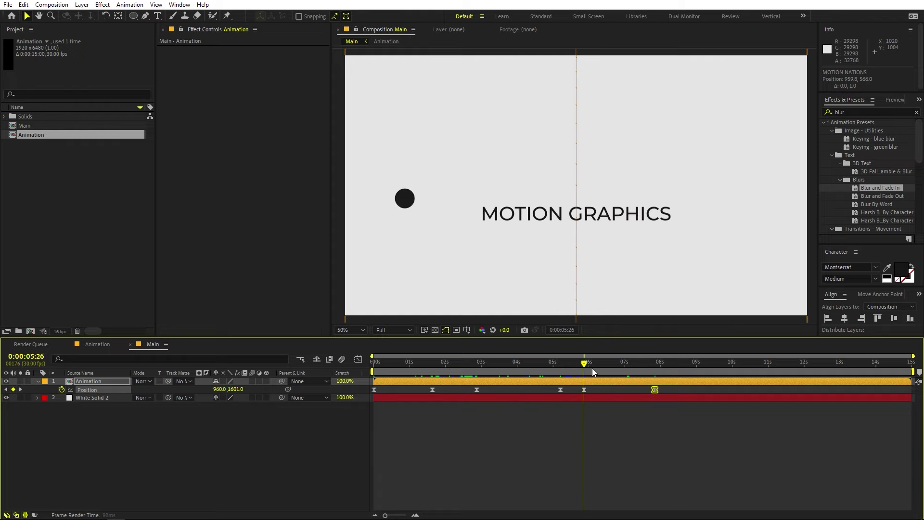
drag(675, 386, 574, 397)
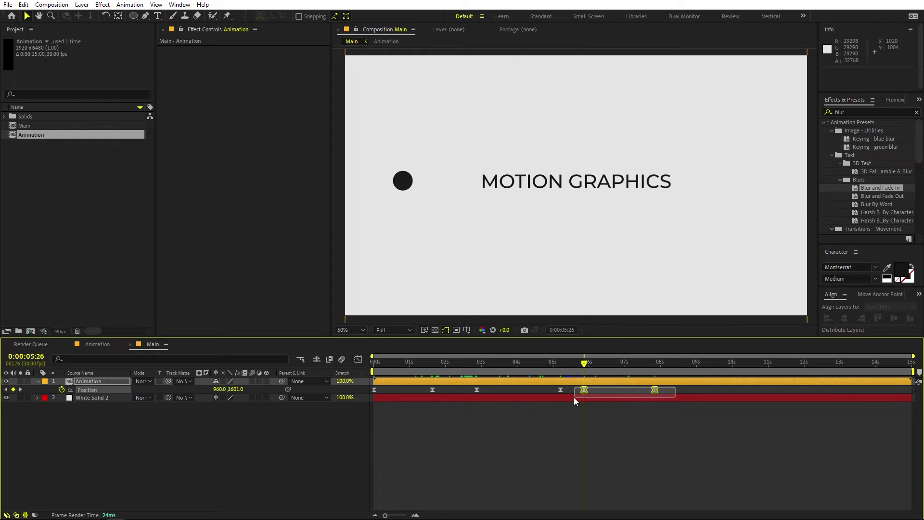
click(358, 359)
scroll(569, 474, up, 2)
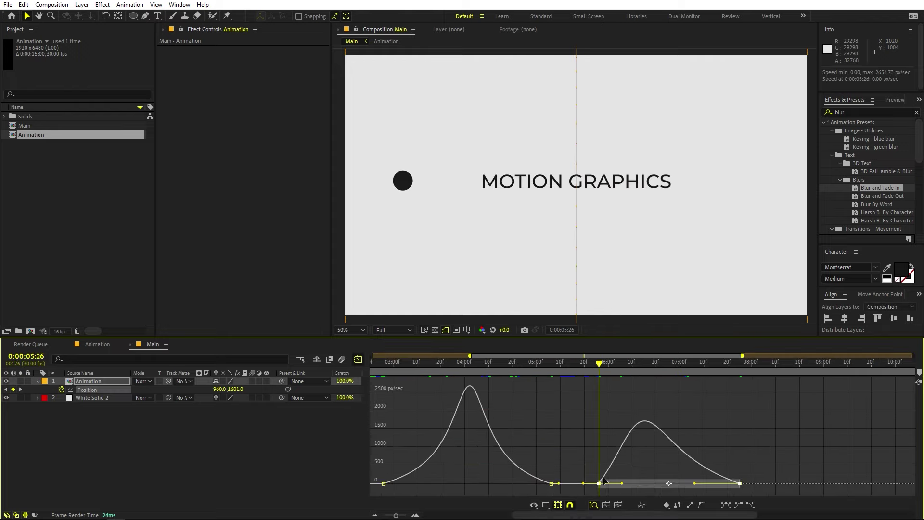
drag(584, 470, 639, 488)
key(space)
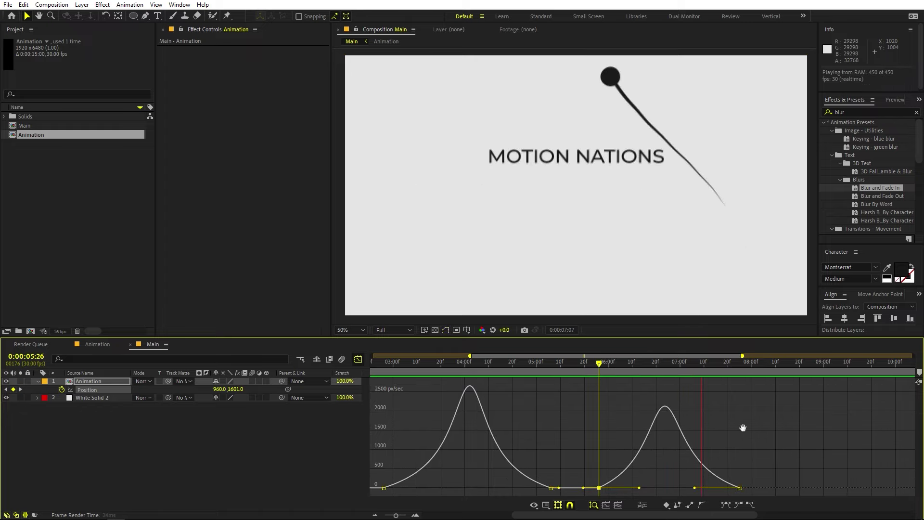
mouse_move(652, 369)
mouse_down()
mouse_move(631, 369)
mouse_move(663, 369)
mouse_up()
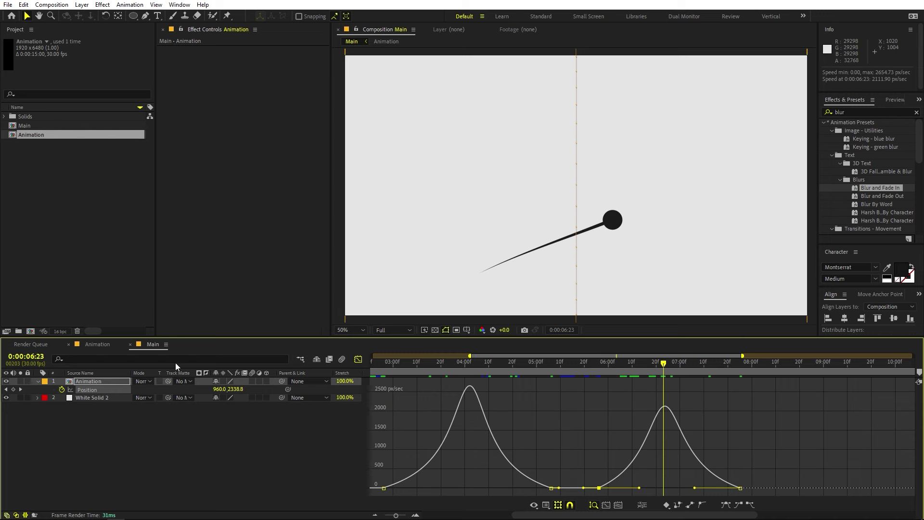
Move the MOTION NATIONS layer earlier in Animation so it starts together with the MOTION GRAPHICS layer, and return to Main.
click(97, 344)
click(623, 384)
drag(630, 383, 566, 383)
click(152, 344)
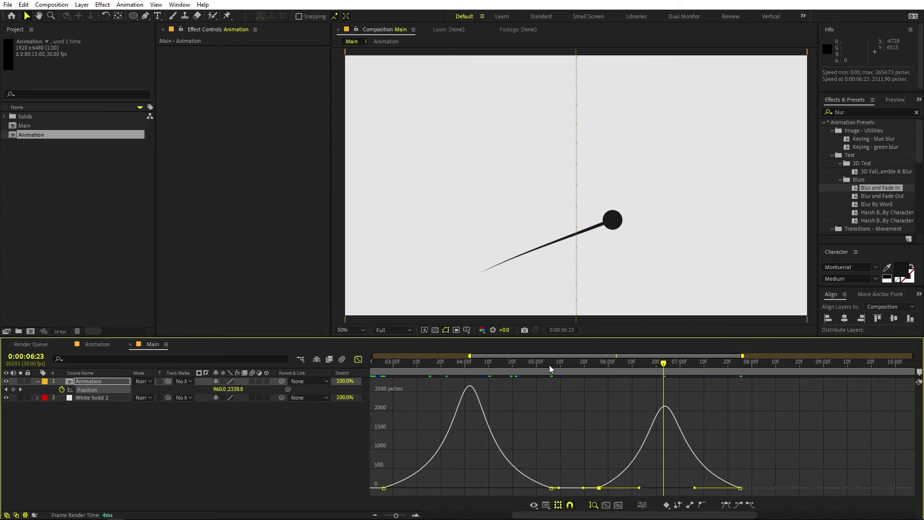
Close the graph editor and play the Main composition from the start to review all three moves.
key(Home)
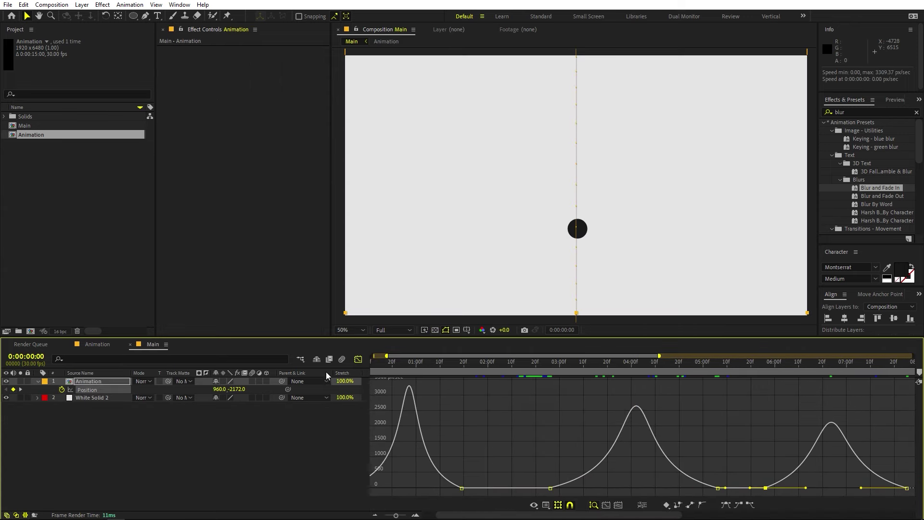
click(358, 359)
click(447, 443)
key(space)
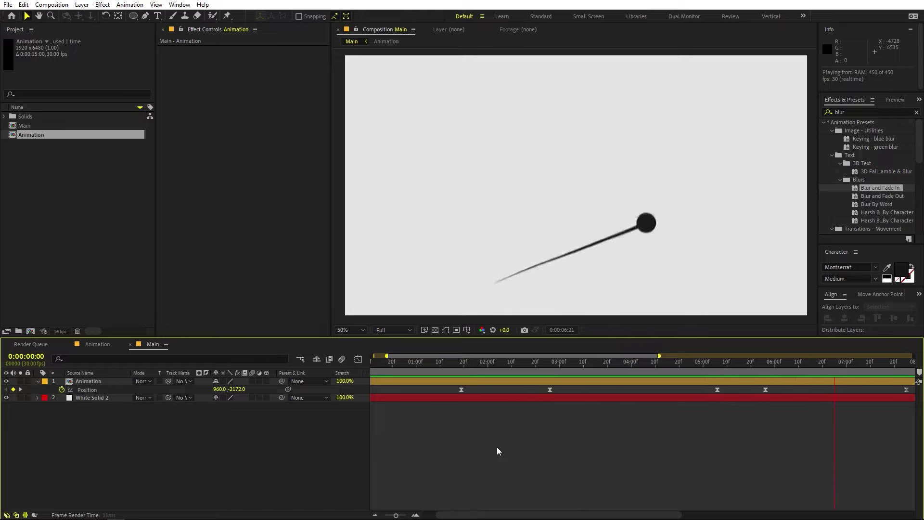
key(space)
key(semicolon)
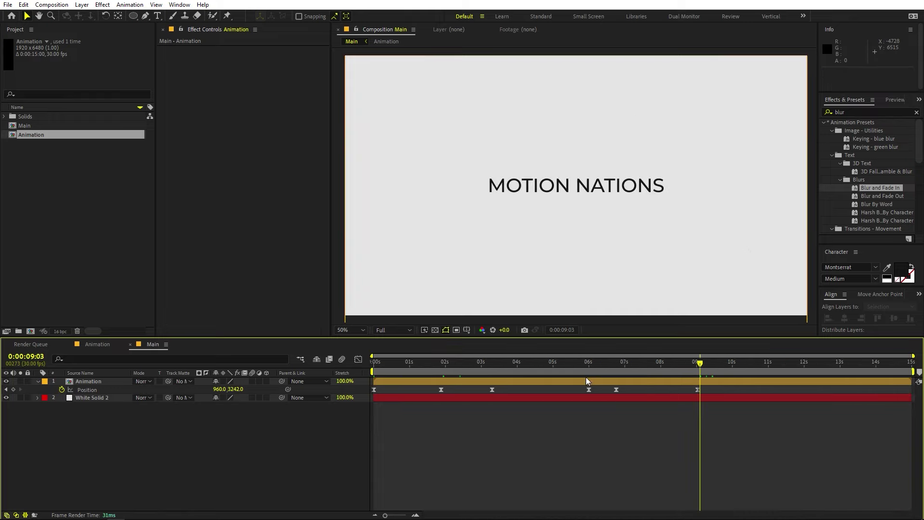
drag(565, 365, 425, 388)
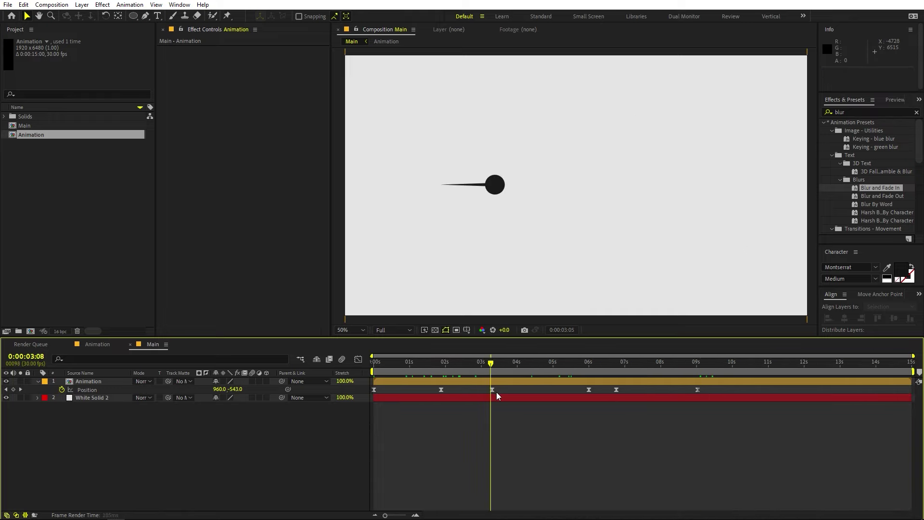
Find the 4-Color Gradient effect and apply it to the White Solid 2 background in Main.
click(94, 398)
click(840, 112)
drag(837, 121, 562, 160)
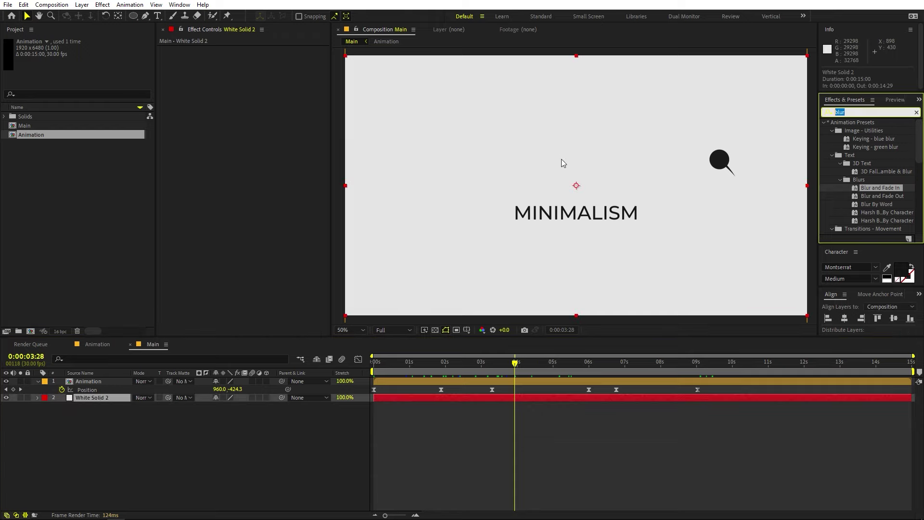
text(4)
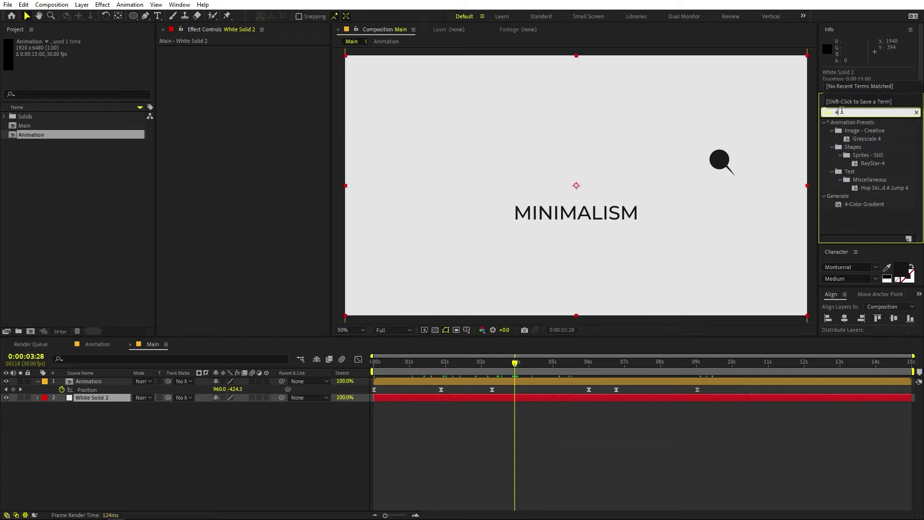
drag(851, 204, 119, 390)
Set the gradient's Color 1 and Color 4 to black and Color 2 to golden yellow.
click(256, 74)
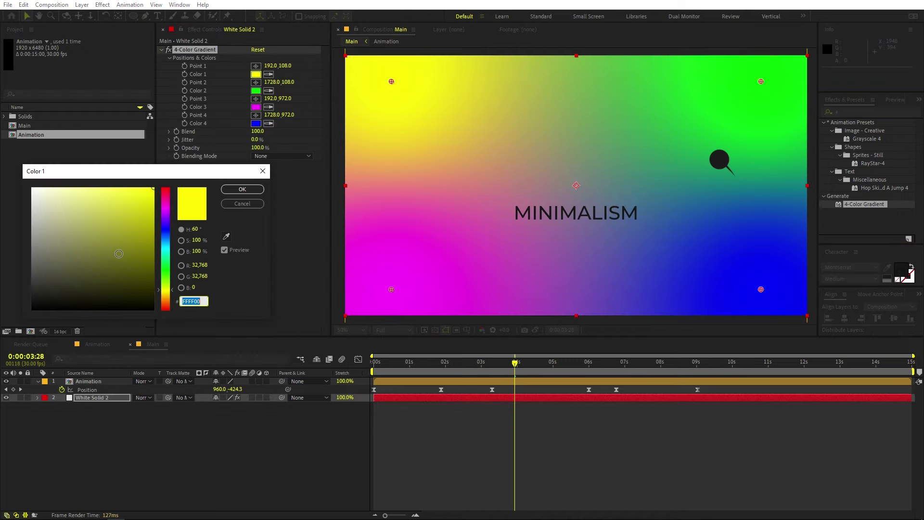
drag(119, 256, 31, 309)
click(242, 189)
click(268, 123)
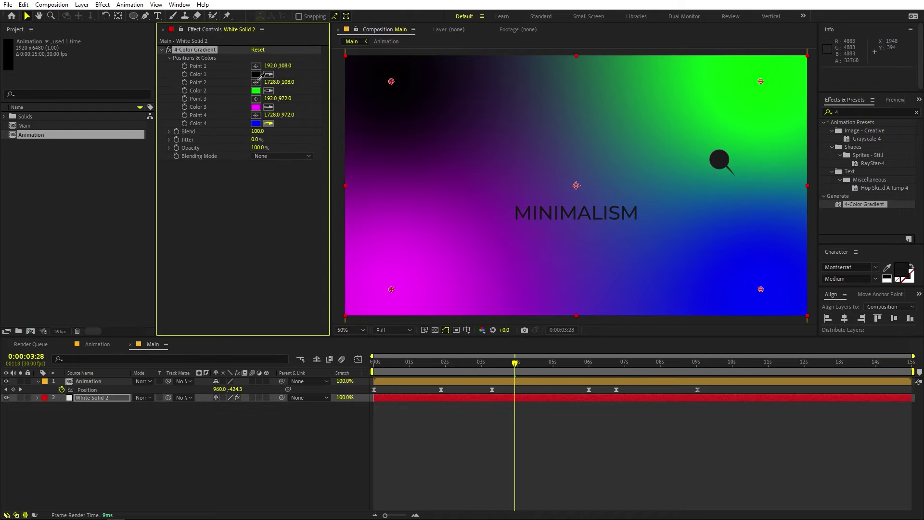
click(256, 73)
click(255, 90)
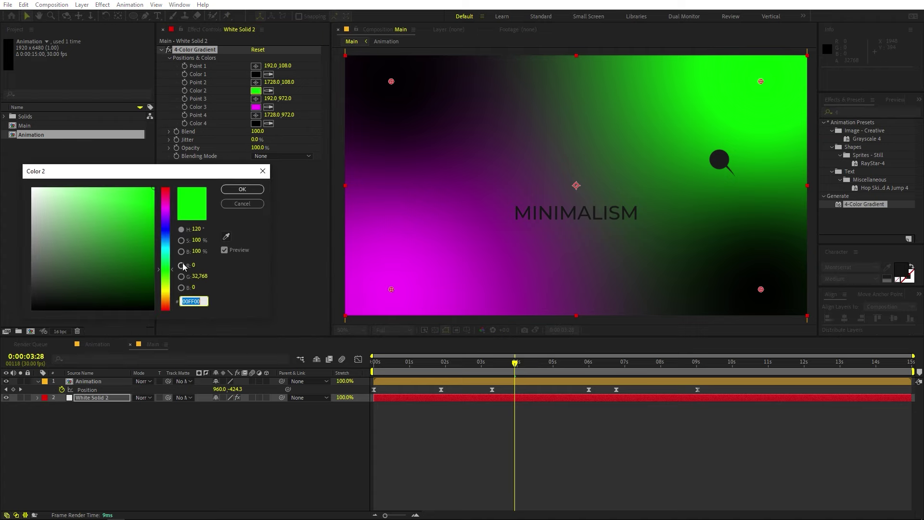
click(166, 294)
click(242, 189)
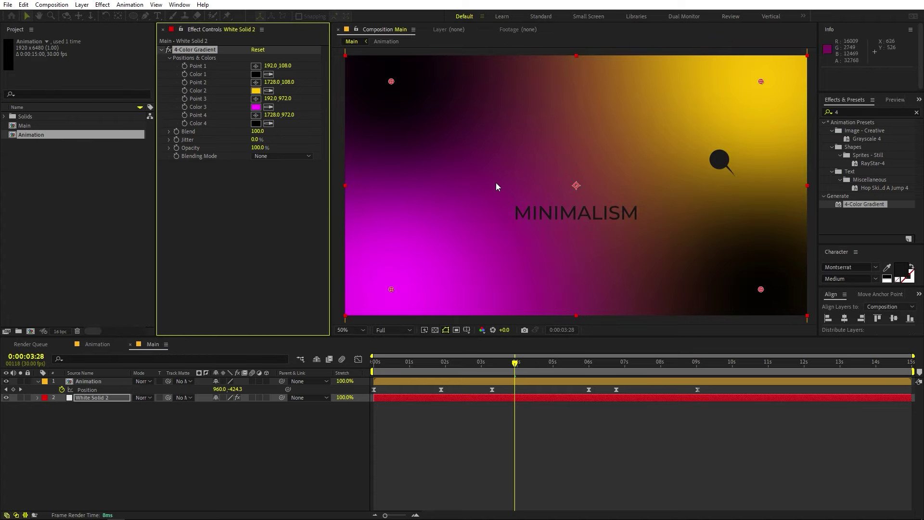
Move the gradient's Point 3 to -2976, 5276 and Point 2 to 4416, -996, far outside the frame.
scroll(495, 183, down, 6)
drag(549, 199, 456, 328)
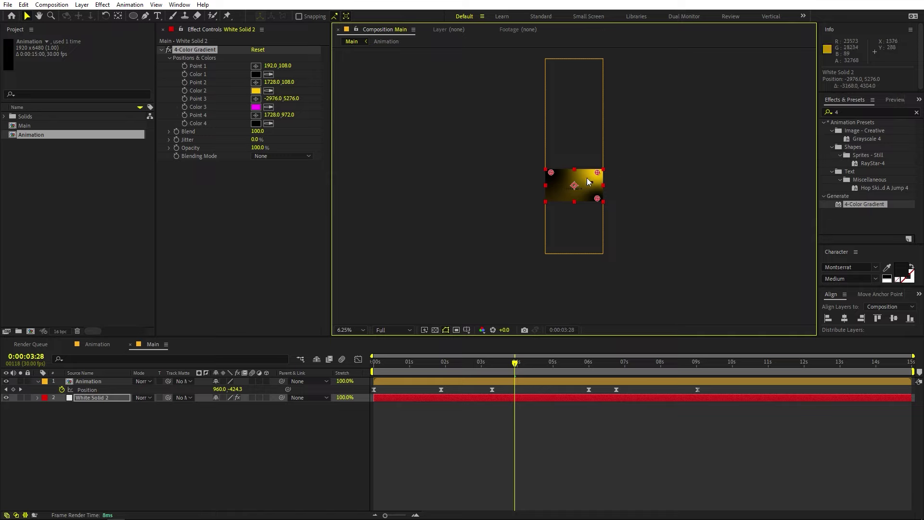
drag(597, 172, 676, 140)
scroll(671, 158, up, 4)
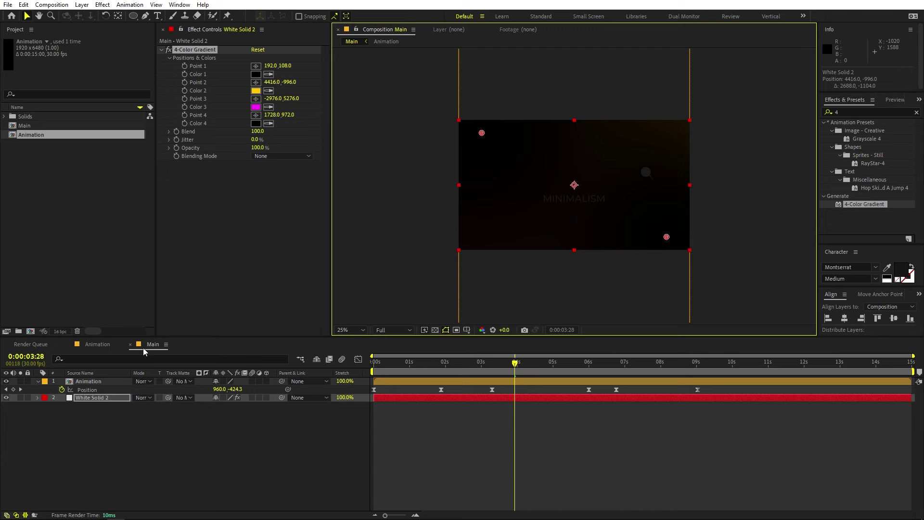
Open the Animation composition, apply 4-Color Gradient to the Shape Layer 1 trail, and toggle that layer's visibility around 0:00:02:07.
double_click(94, 380)
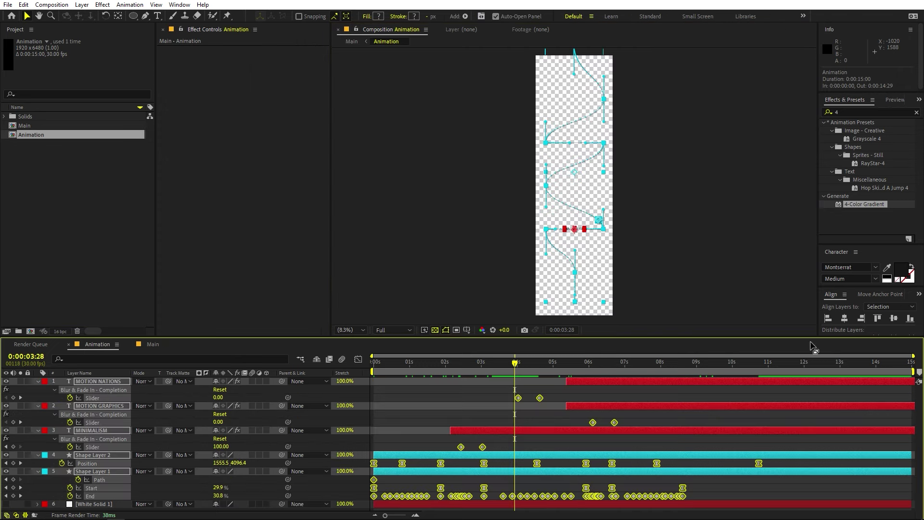
key(u)
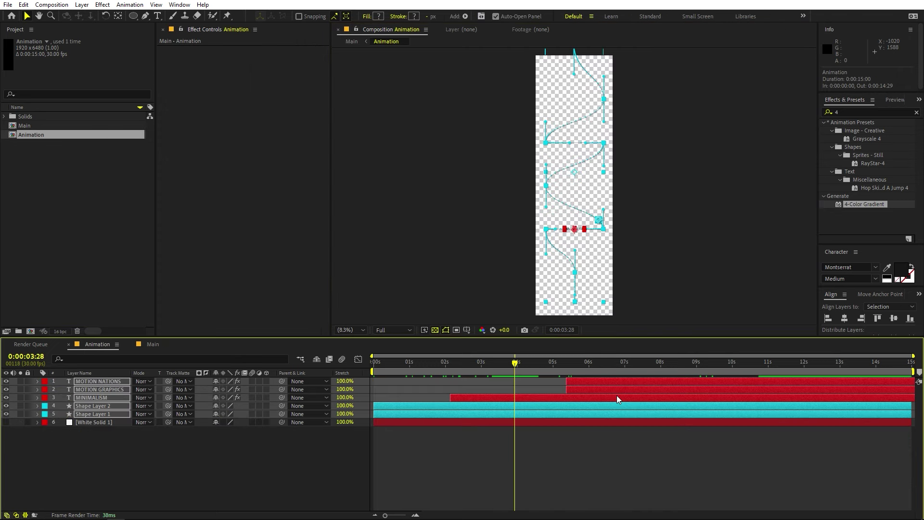
click(617, 439)
drag(859, 204, 102, 413)
drag(470, 365, 452, 378)
click(6, 414)
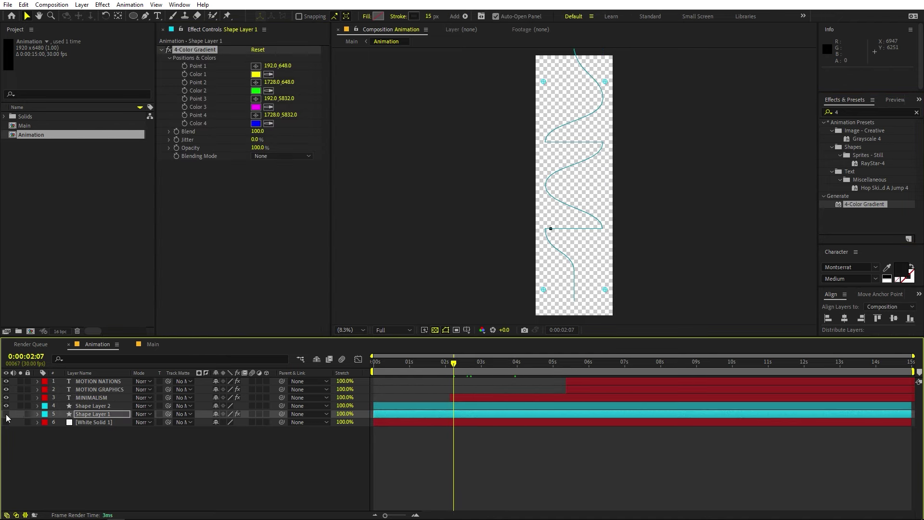
Make the Shape Layer 1 trail visible again and turn off the transparency grid in the Animation composition.
click(6, 414)
scroll(590, 240, up, 4)
drag(590, 241, 594, 170)
drag(593, 302, 575, 180)
scroll(575, 182, down, 2)
key(h)
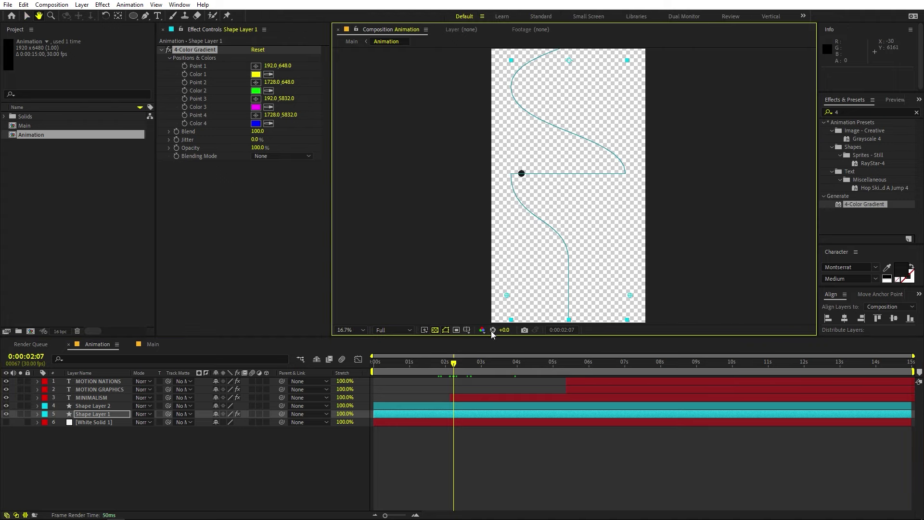
click(435, 330)
drag(684, 241, 674, 194)
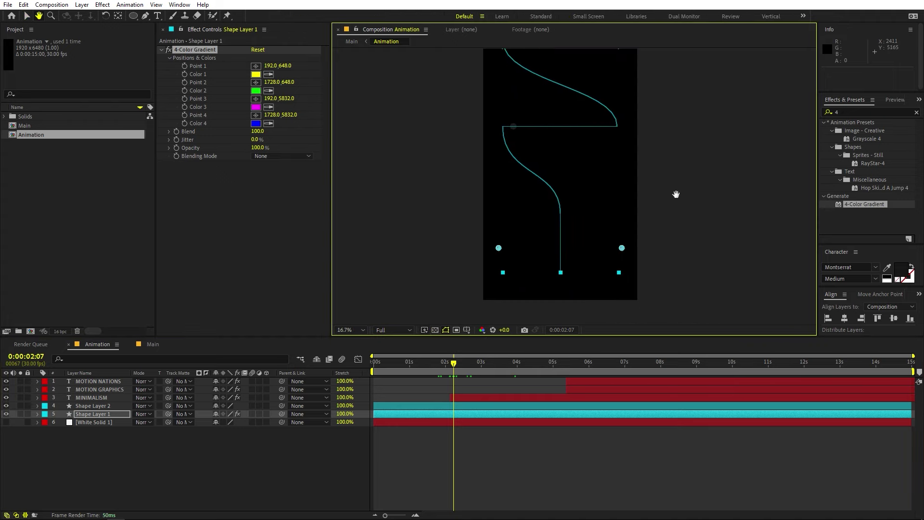
Move the trail gradient's Point 2 to 996, 0 at the path's upper end and Point 1 to 960, 1644.
click(522, 458)
mouse_move(454, 362)
mouse_down()
mouse_move(399, 378)
mouse_move(537, 374)
mouse_move(449, 374)
mouse_up()
click(427, 413)
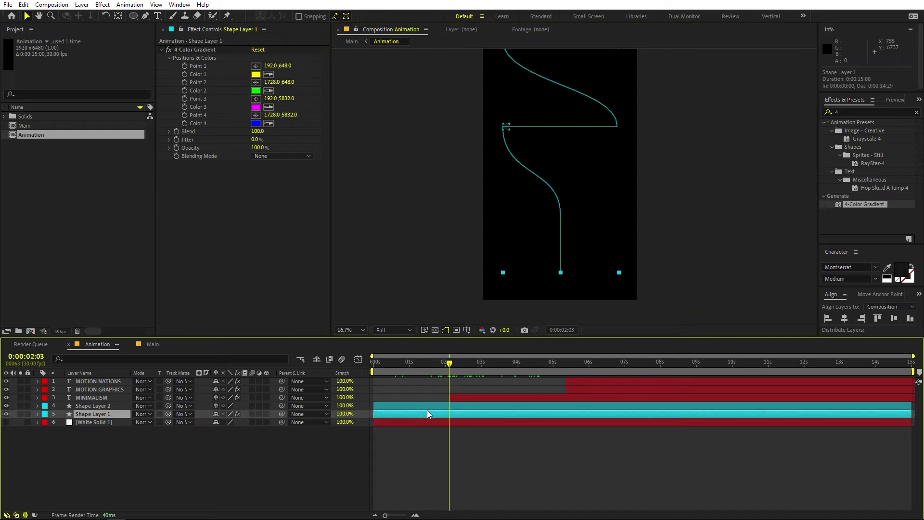
click(189, 50)
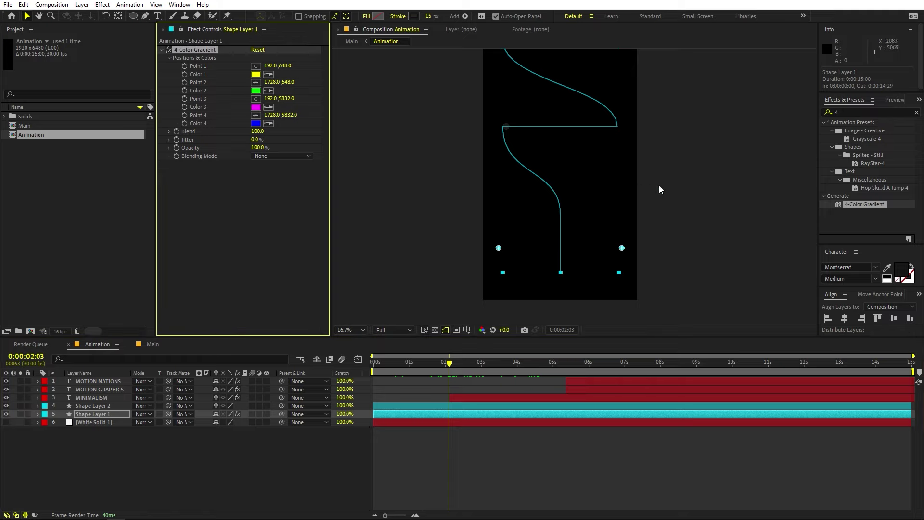
key(h)
drag(728, 150, 672, 243)
scroll(697, 204, down, 2)
key(space)
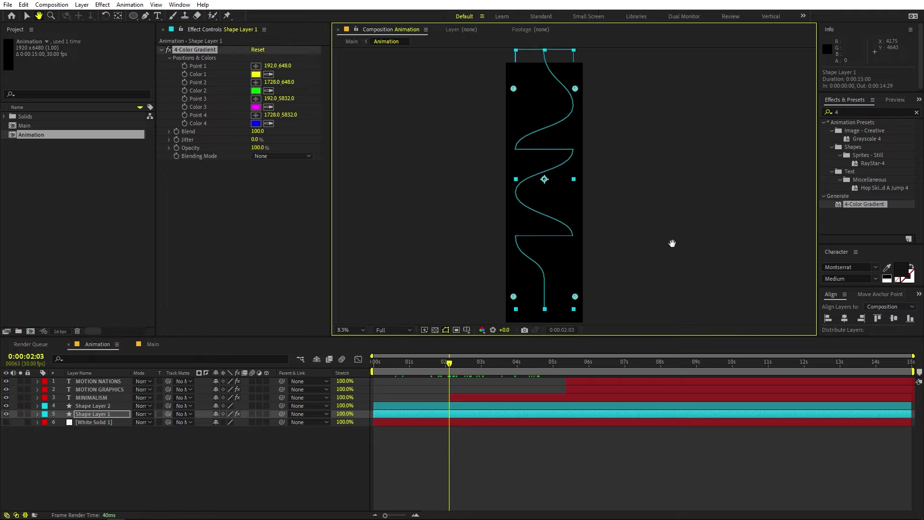
drag(575, 88, 546, 62)
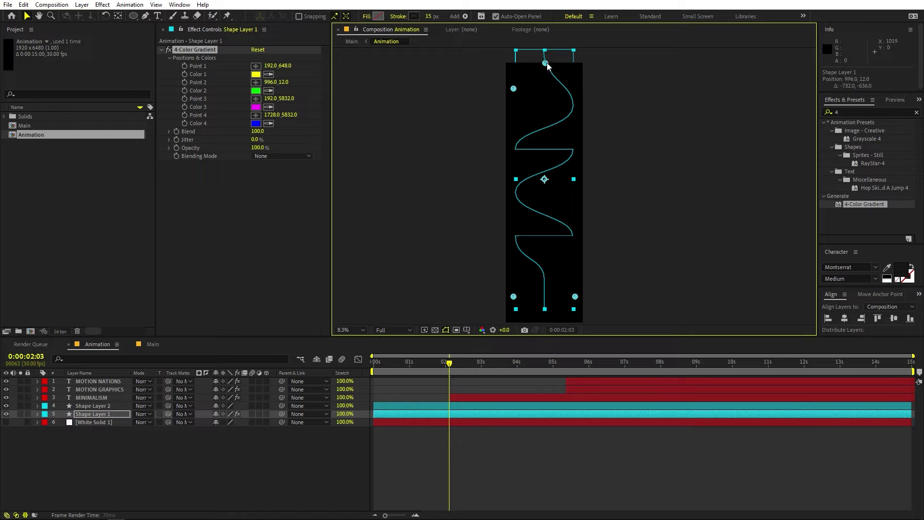
drag(513, 89, 544, 129)
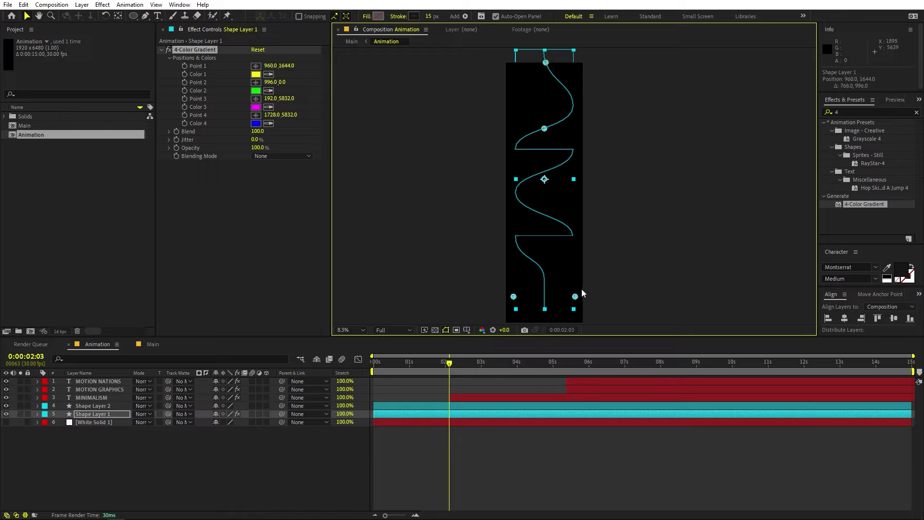
Move the trail gradient's Point 4 to 912, 4176 and Point 3 to 960, 6408, then scrub to 0:00:02:17.
drag(575, 296, 543, 230)
drag(515, 296, 539, 312)
drag(546, 318, 548, 324)
drag(446, 369, 432, 367)
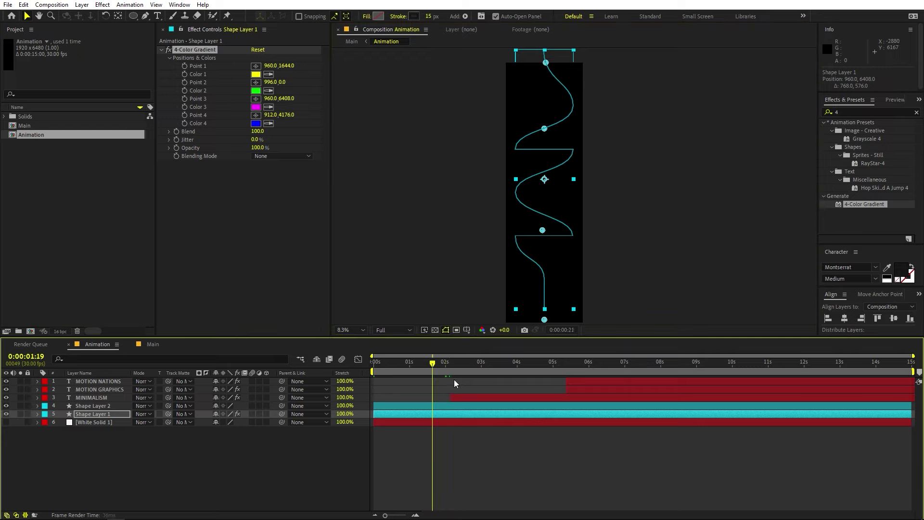
Find the Fill effect, apply it to the Shape Layer 2 circle, and set its colour to white (FFFFFF).
click(854, 112)
text(fill)
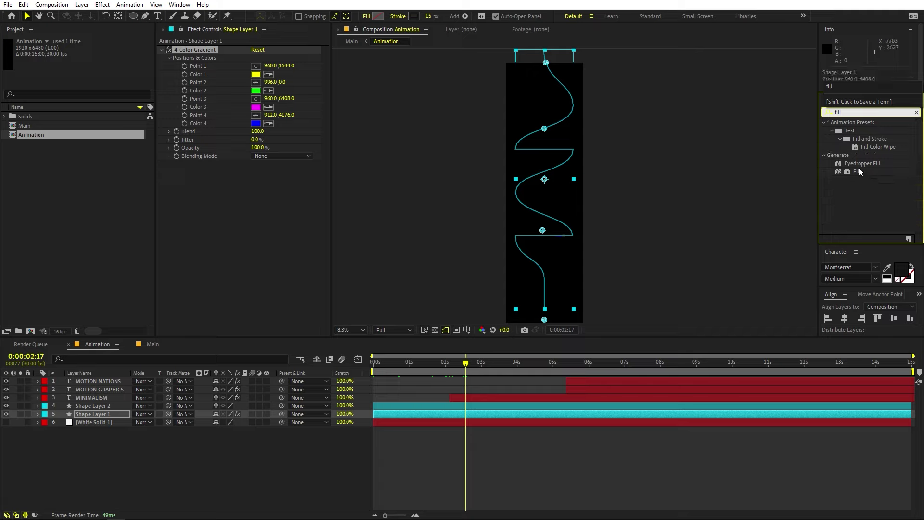
click(859, 167)
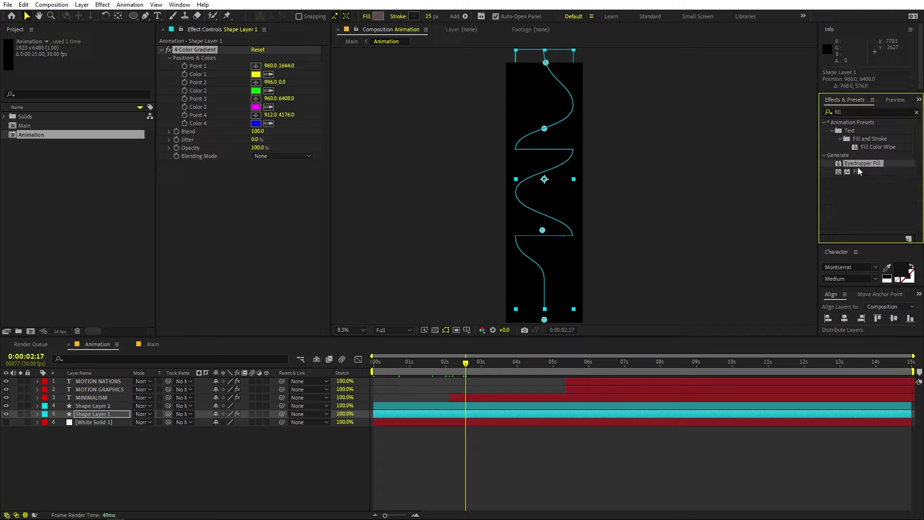
drag(855, 175, 469, 407)
click(255, 74)
click(32, 188)
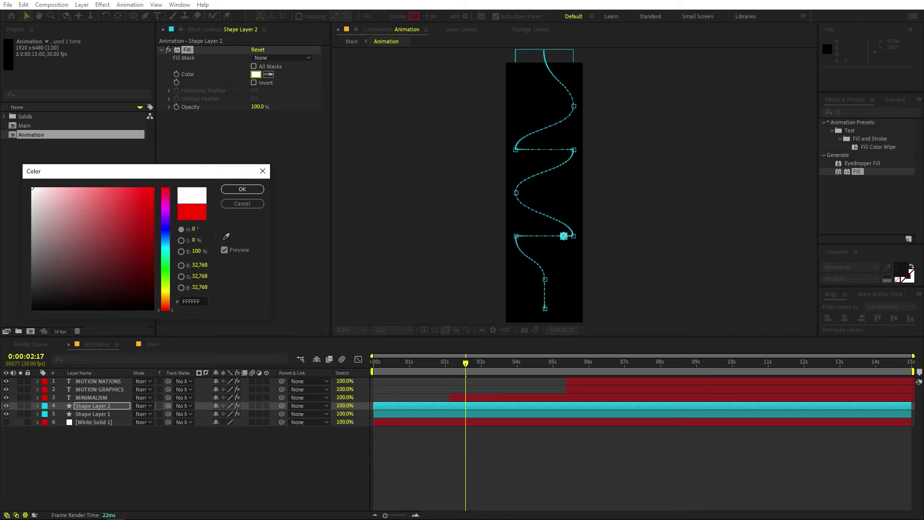
click(242, 189)
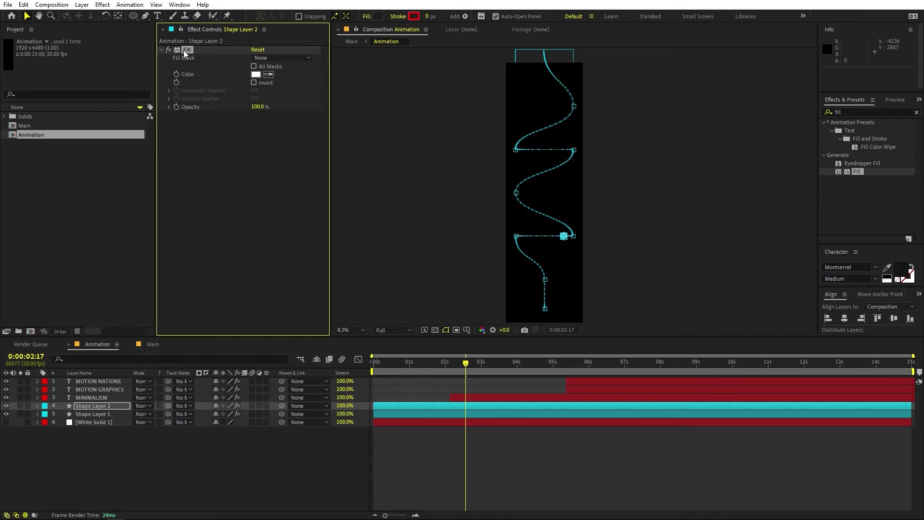
Copy the white Fill effect onto the MINIMALISM, MOTION GRAPHICS and MOTION NATIONS text layers.
click(518, 400)
shift+click(580, 384)
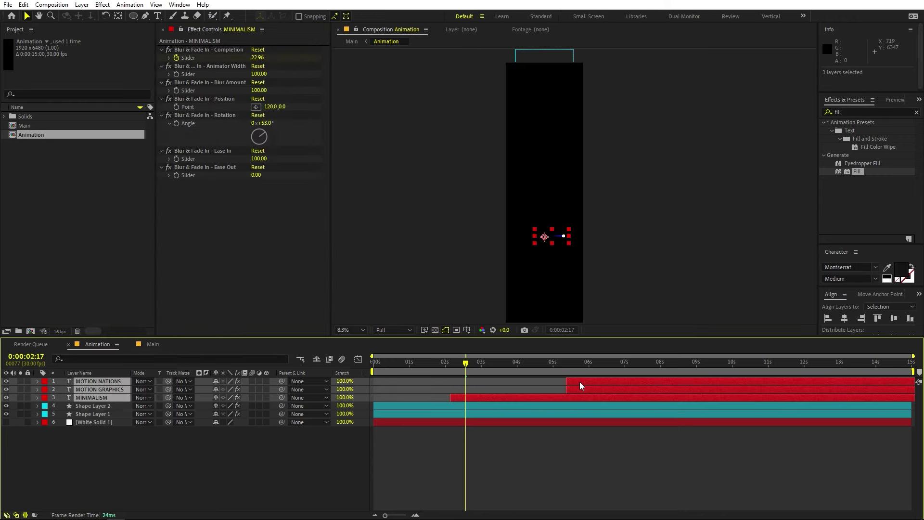
key(ctrl+v)
Open the Main composition, fit it to the viewer, and preview the recoloured animation from the start.
click(155, 348)
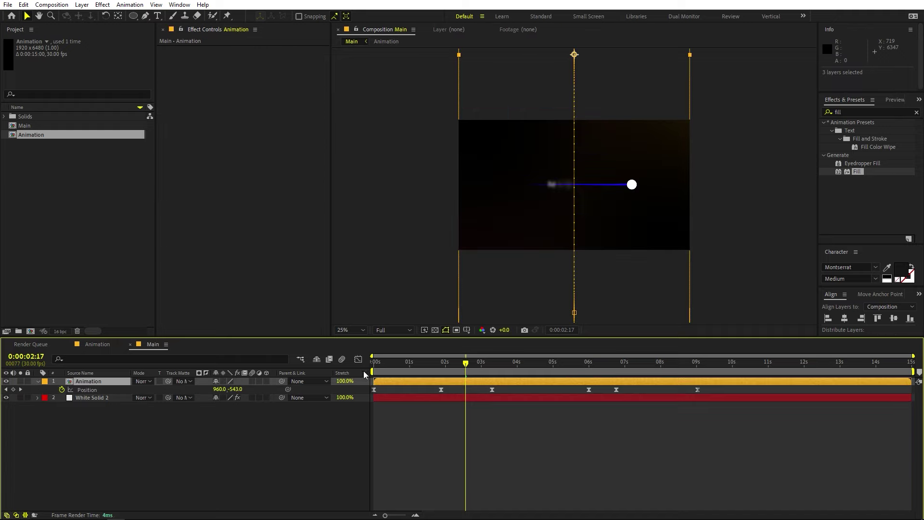
key(Home)
click(350, 330)
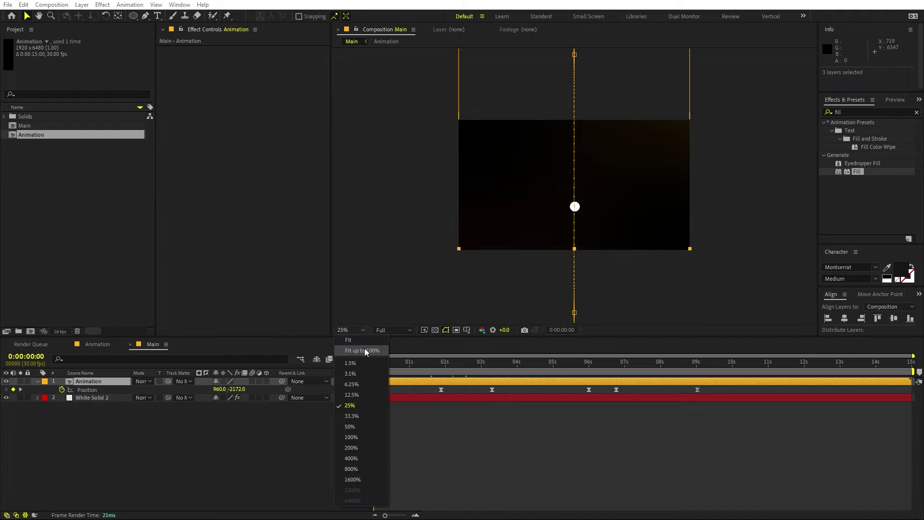
click(351, 340)
key(space)
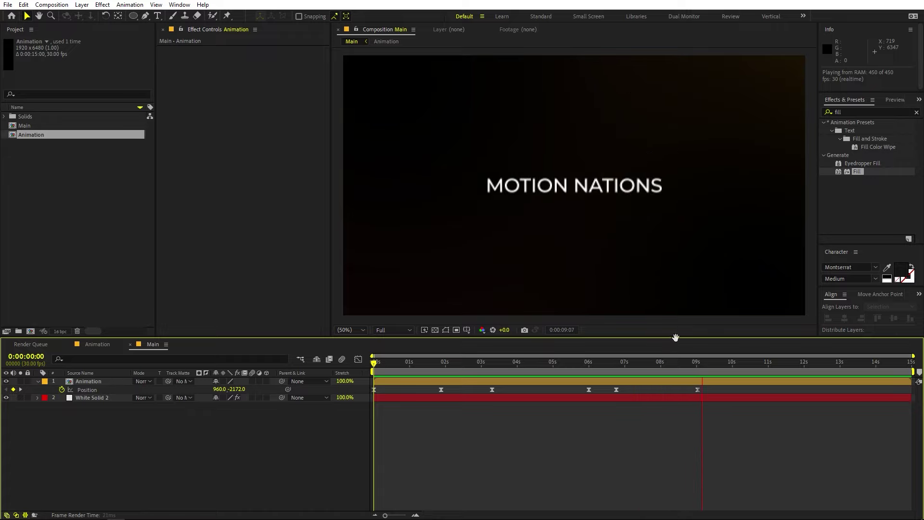
key(space)
Move to 0:00:07:21 and add a new adjustment layer above the Animation layer in Main.
drag(699, 370, 651, 388)
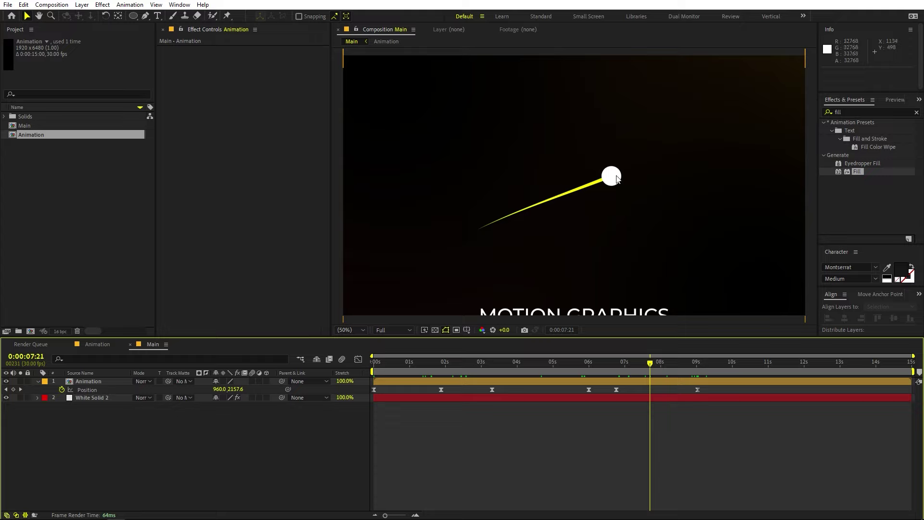
right_click(347, 445)
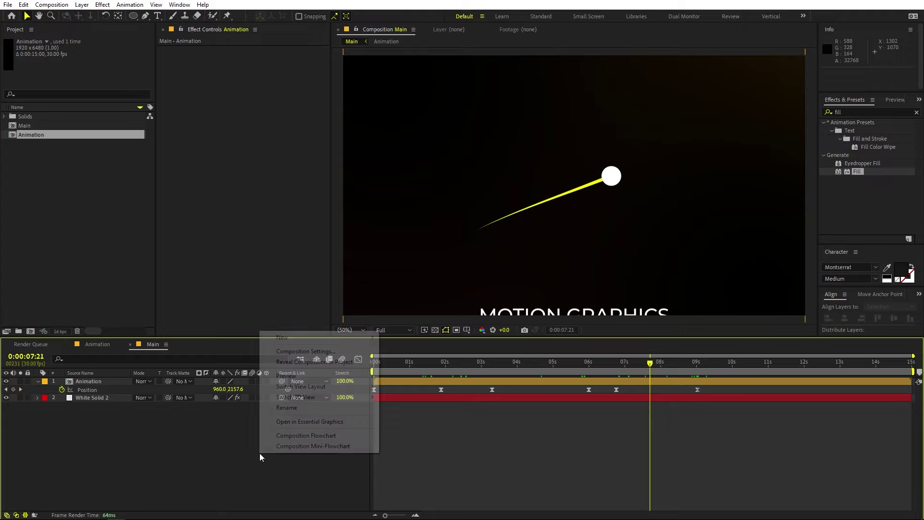
mouse_move(298, 338)
click(408, 415)
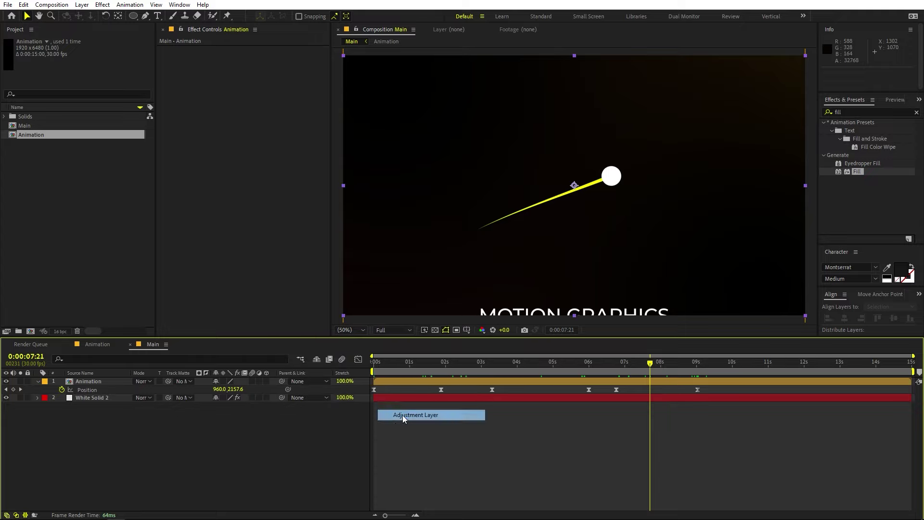
Apply Glow to the adjustment layer with radius 30.9 and intensity 0.7, and duplicate it with a radius of about 160.
click(883, 110)
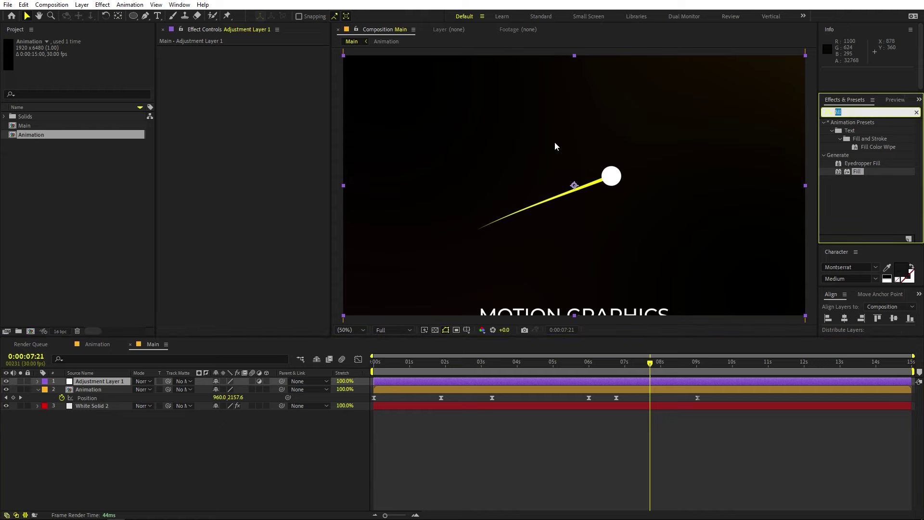
text(glow)
double_click(859, 188)
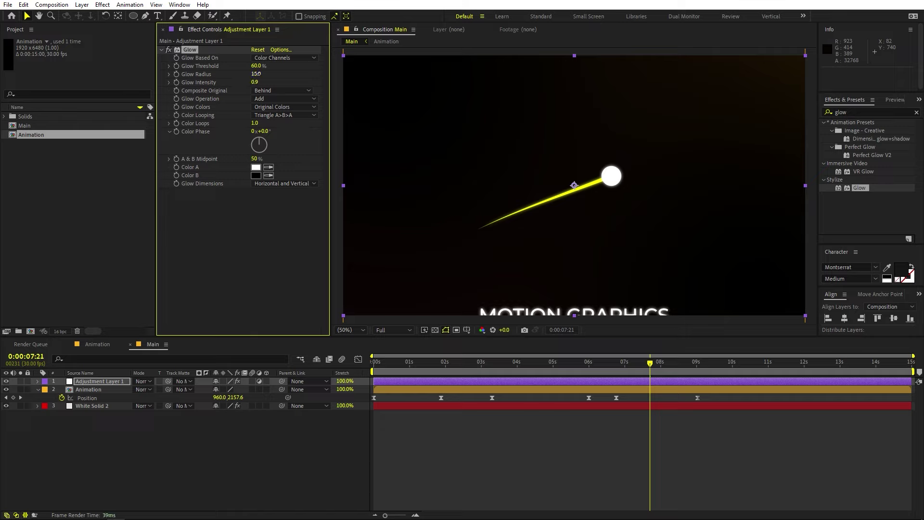
drag(256, 73, 333, 78)
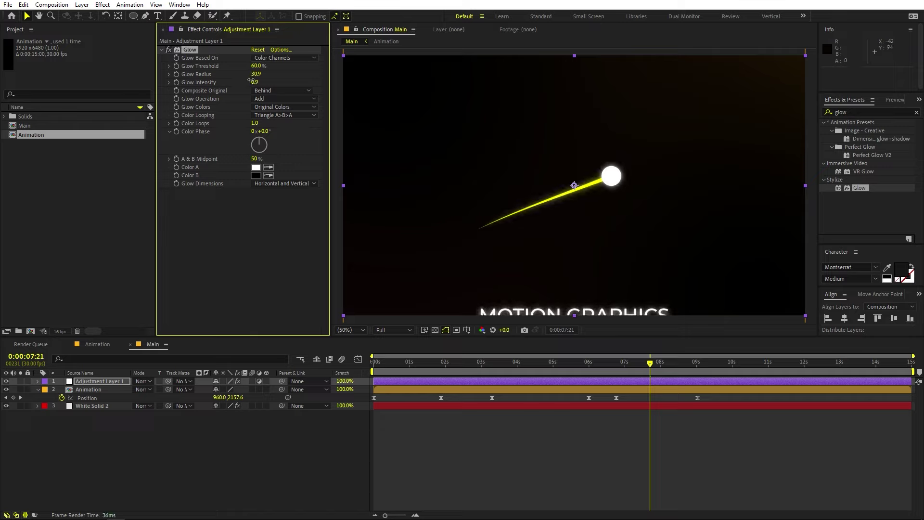
key(ctrl+d)
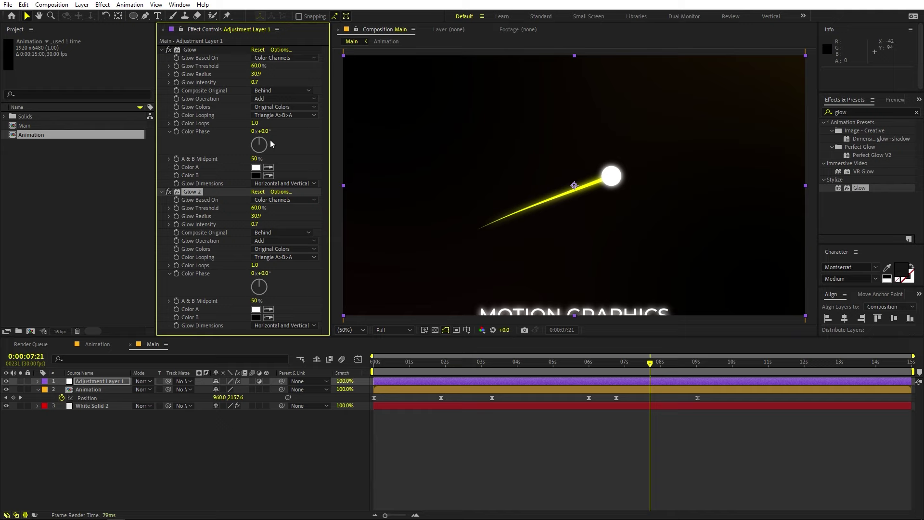
drag(265, 214, 316, 220)
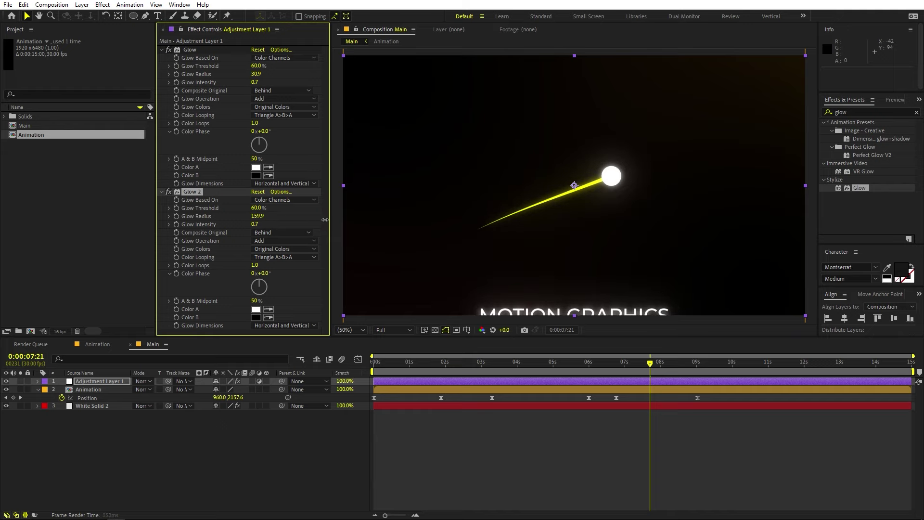
Preview the glowing animation in Main from the start, fitted to the viewer, and stop at 0:00:10:06.
click(514, 407)
scroll(598, 204, down, 2)
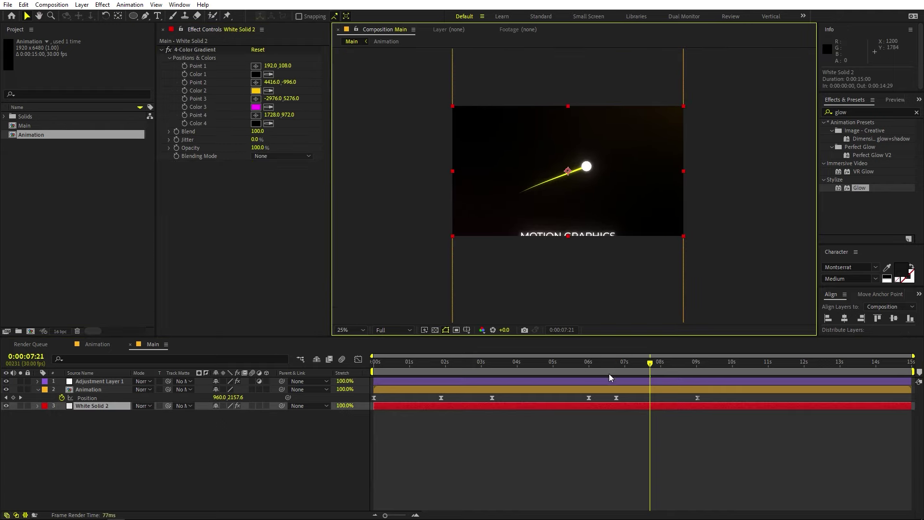
drag(597, 364, 309, 390)
key(space)
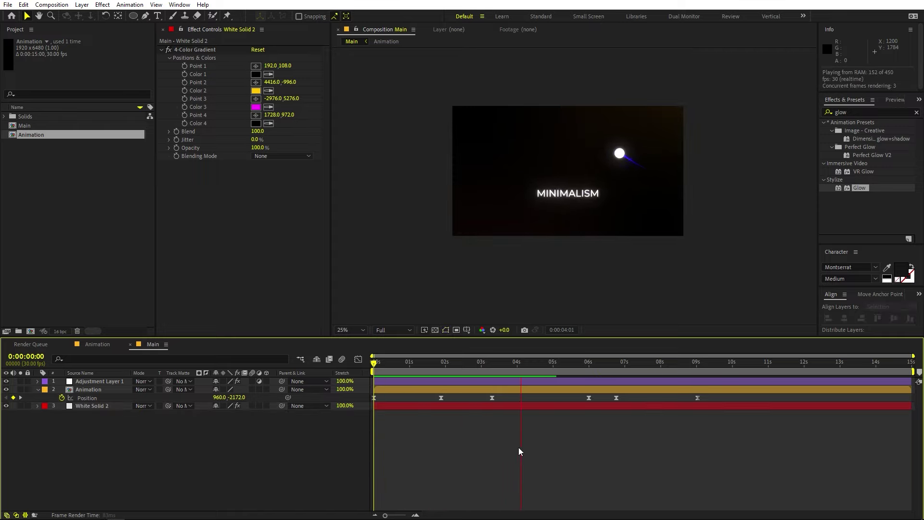
key(period)
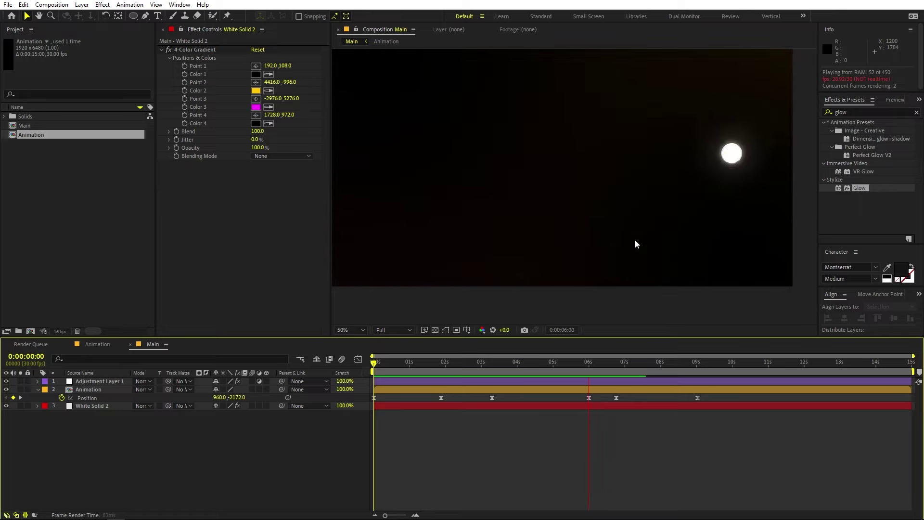
click(351, 330)
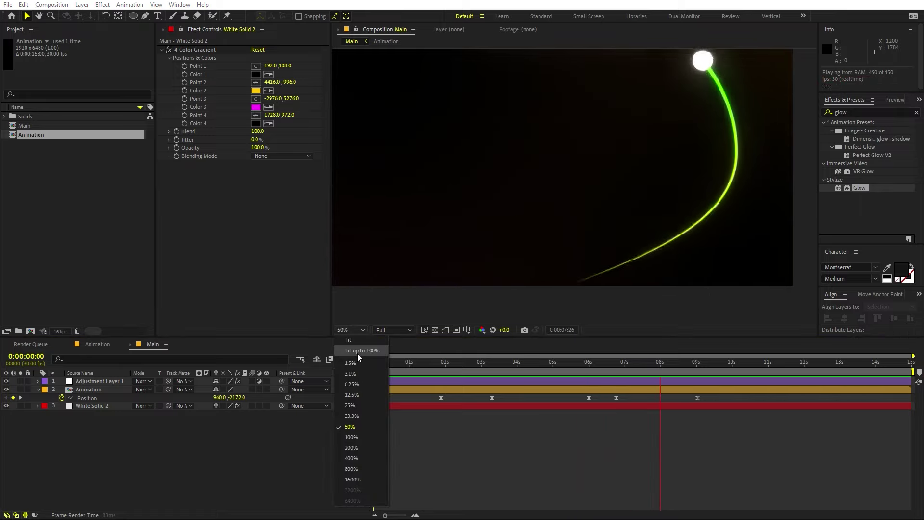
click(358, 352)
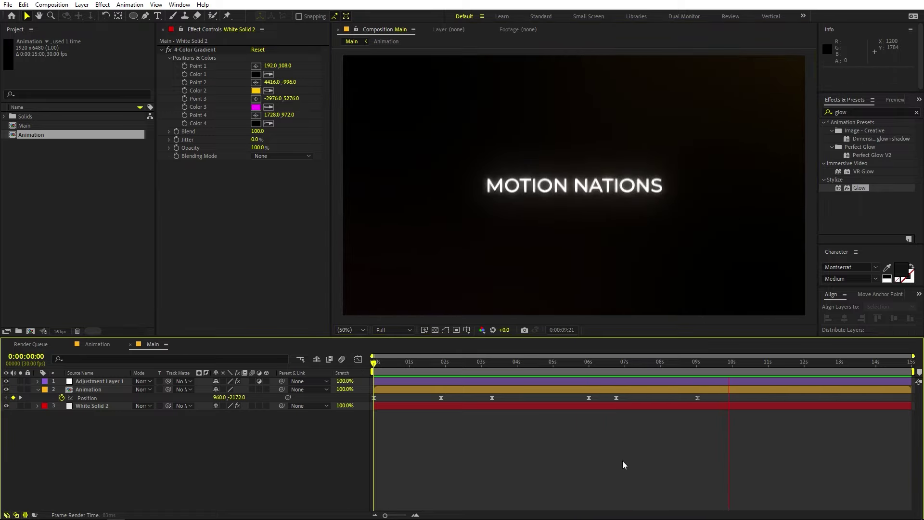
key(space)
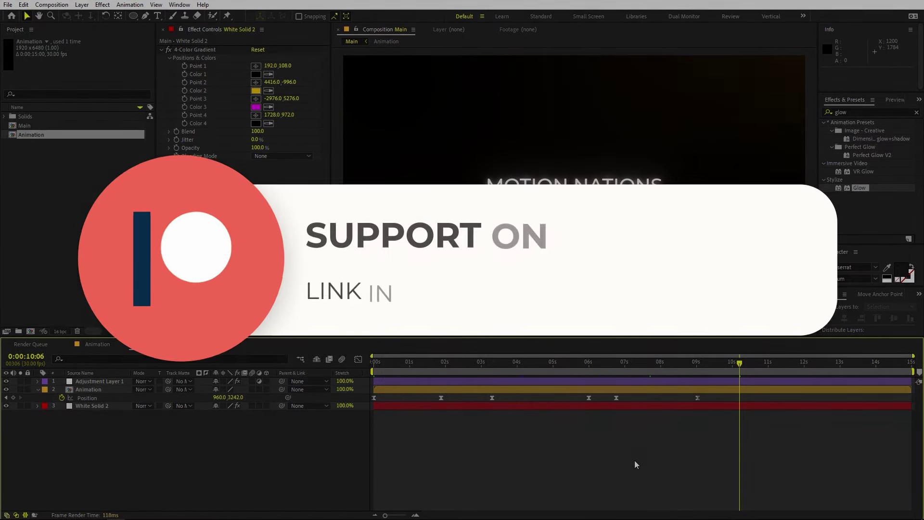